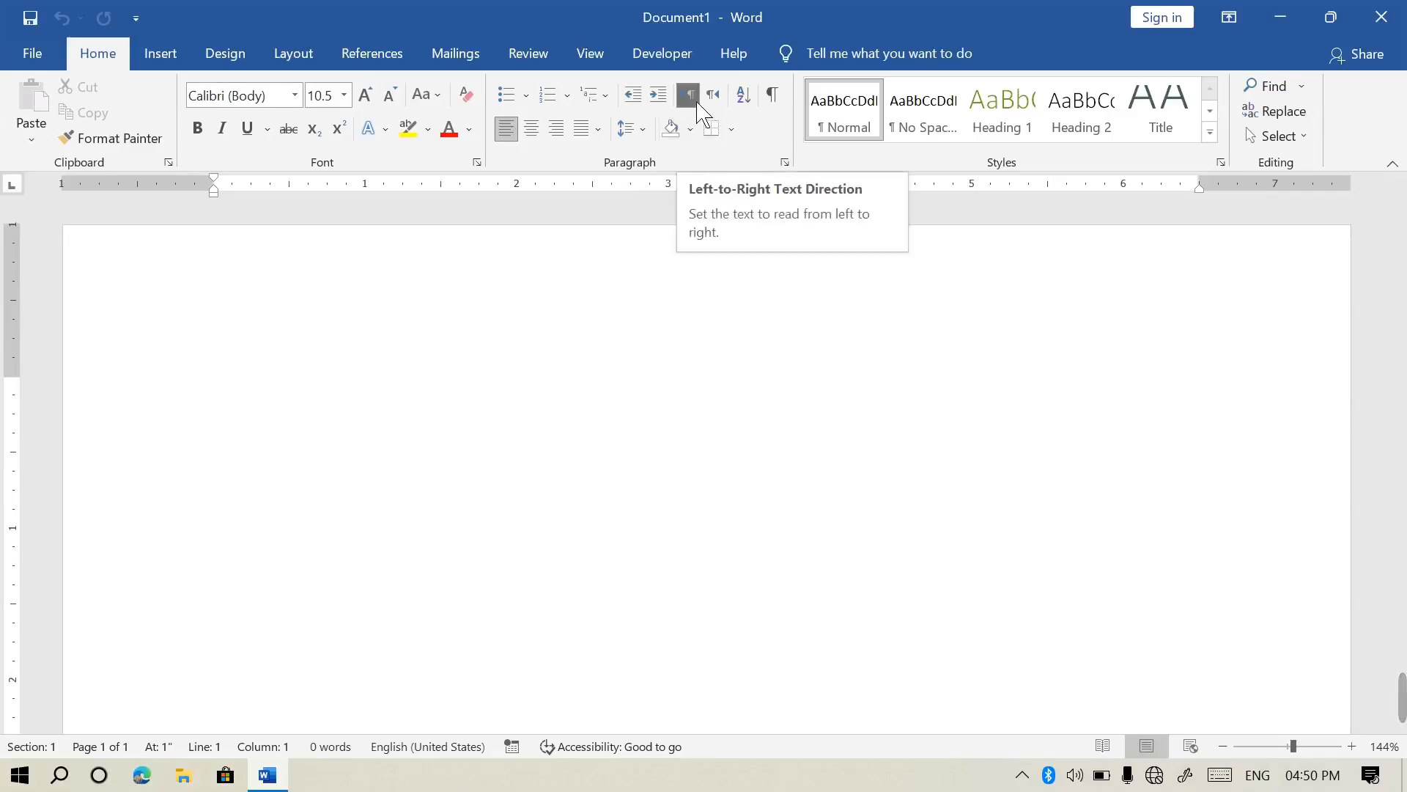
# Type a line of random test characters on the blank page
pyautogui.write('Thi;akjflmnk;warhelasb')
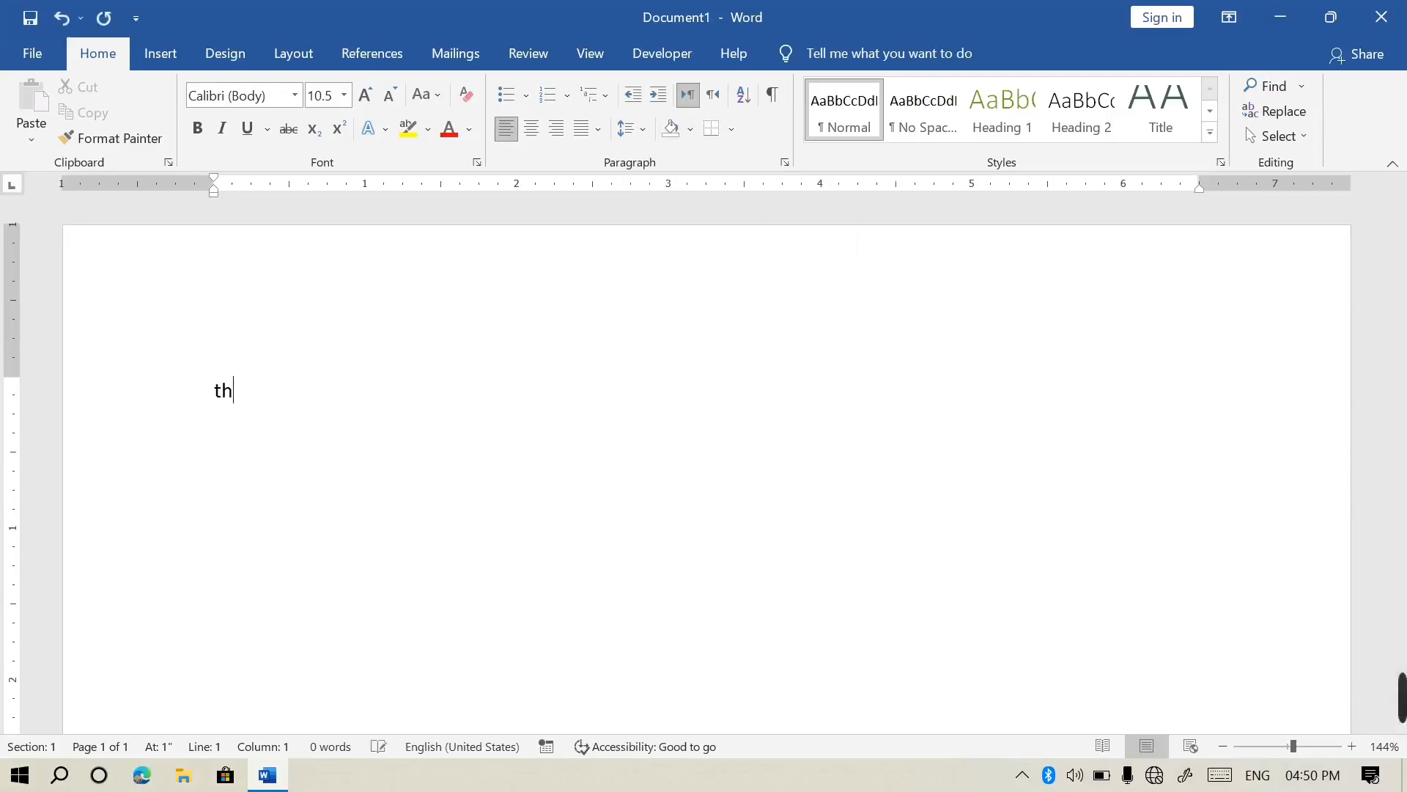
pyautogui.write('lkrwqej')
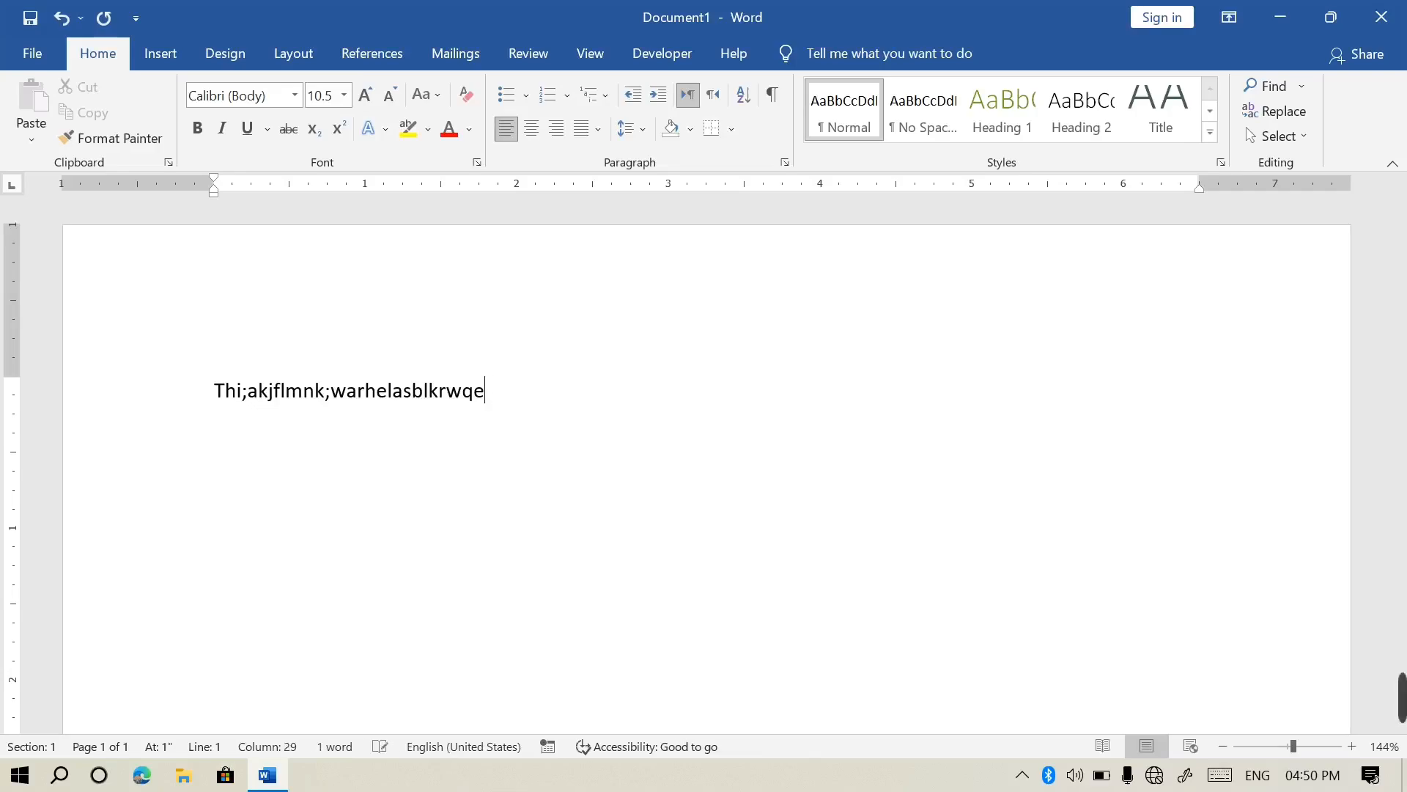
# Erase the test text and switch the typing language to Pashto, trying a few Pashto letters
pyautogui.press('BackSpace')
pyautogui.press('BackSpace')
pyautogui.press('BackSpace')
pyautogui.press('BackSpace')
pyautogui.press('BackSpace')
pyautogui.press('BackSpace')
pyautogui.press('BackSpace')
pyautogui.press('BackSpace')
pyautogui.press('BackSpace')
pyautogui.press('BackSpace')
pyautogui.press('BackSpace')
pyautogui.press('BackSpace')
pyautogui.press('BackSpace')
pyautogui.press('BackSpace')
pyautogui.press('BackSpace')
pyautogui.press('BackSpace')
pyautogui.press('BackSpace')
pyautogui.press('BackSpace')
pyautogui.press('BackSpace')
pyautogui.press('BackSpace')
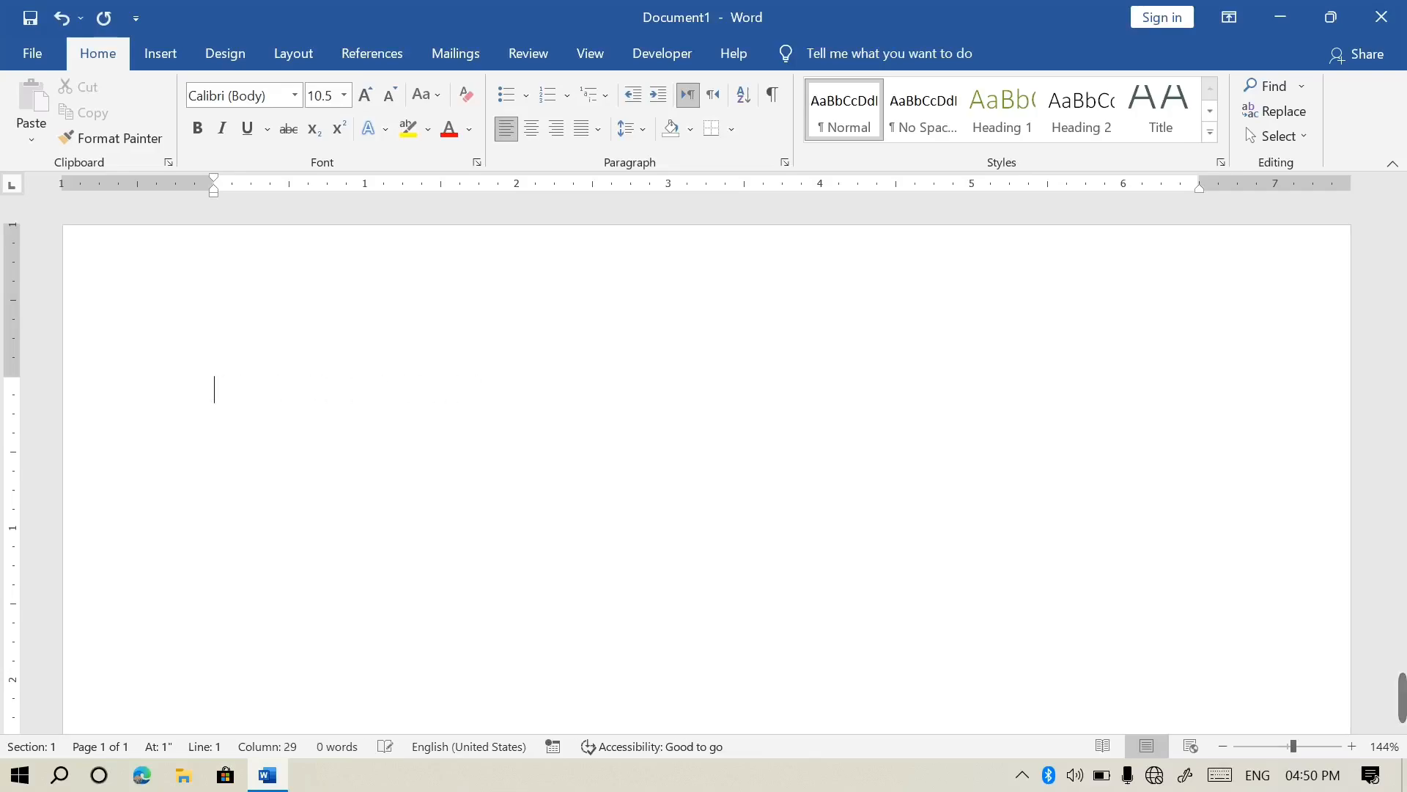
pyautogui.hotkey('alt', 'shift')
pyautogui.write('نیاتم')
pyautogui.press('BackSpace')
pyautogui.press('BackSpace')
pyautogui.press('BackSpace')
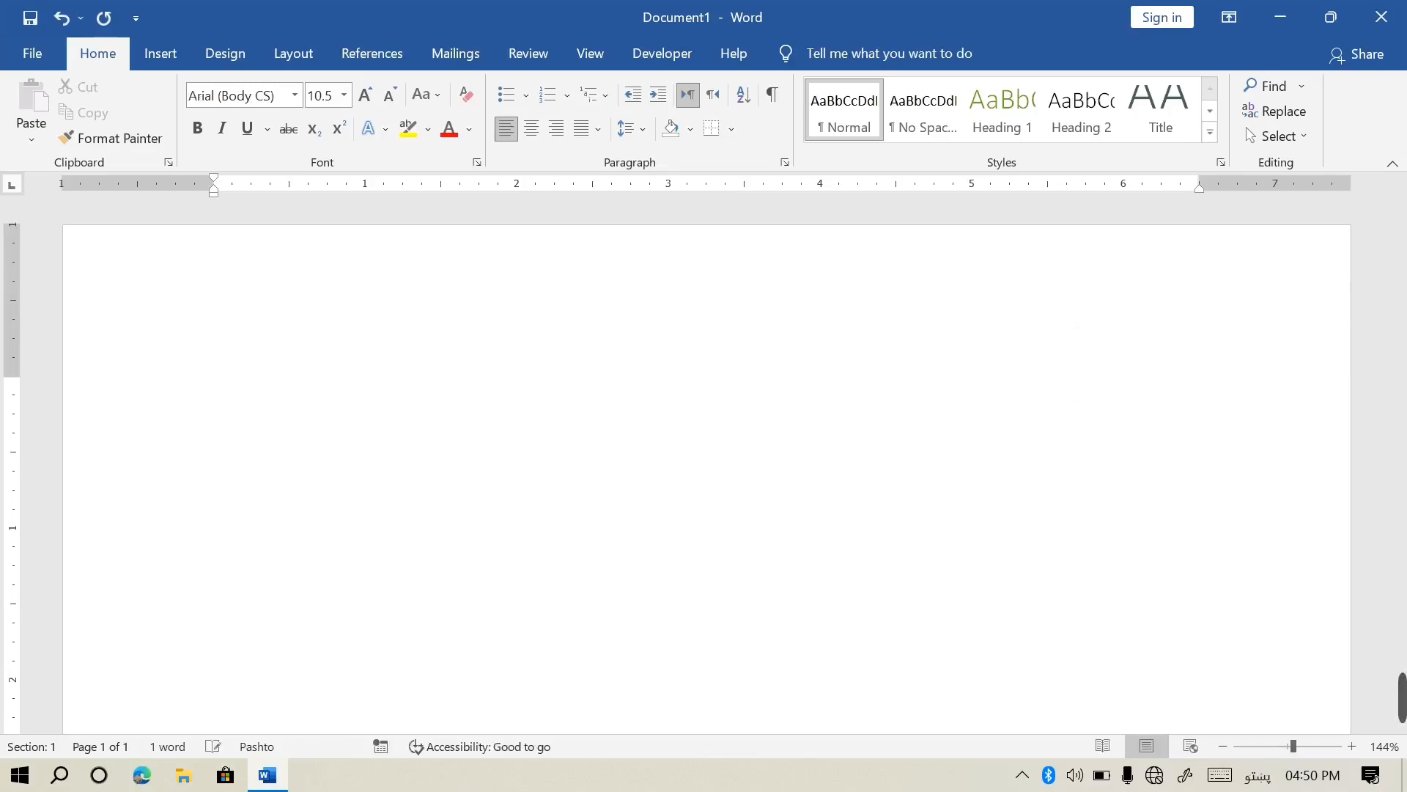
pyautogui.press('BackSpace')
pyautogui.press('BackSpace')
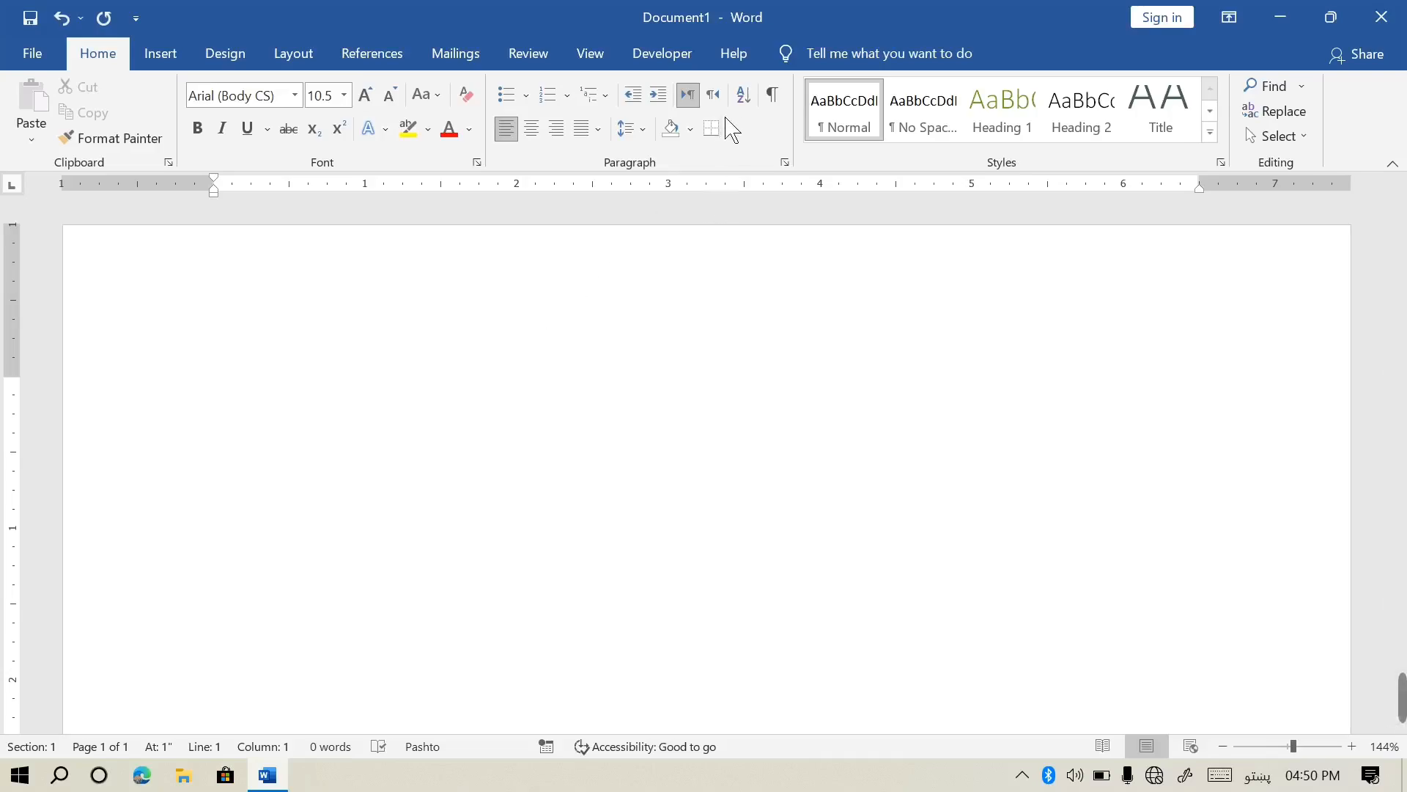
# Set the paragraph right-to-left, type and delete a Pashto word, then left-align the paragraph
pyautogui.click(711, 94)
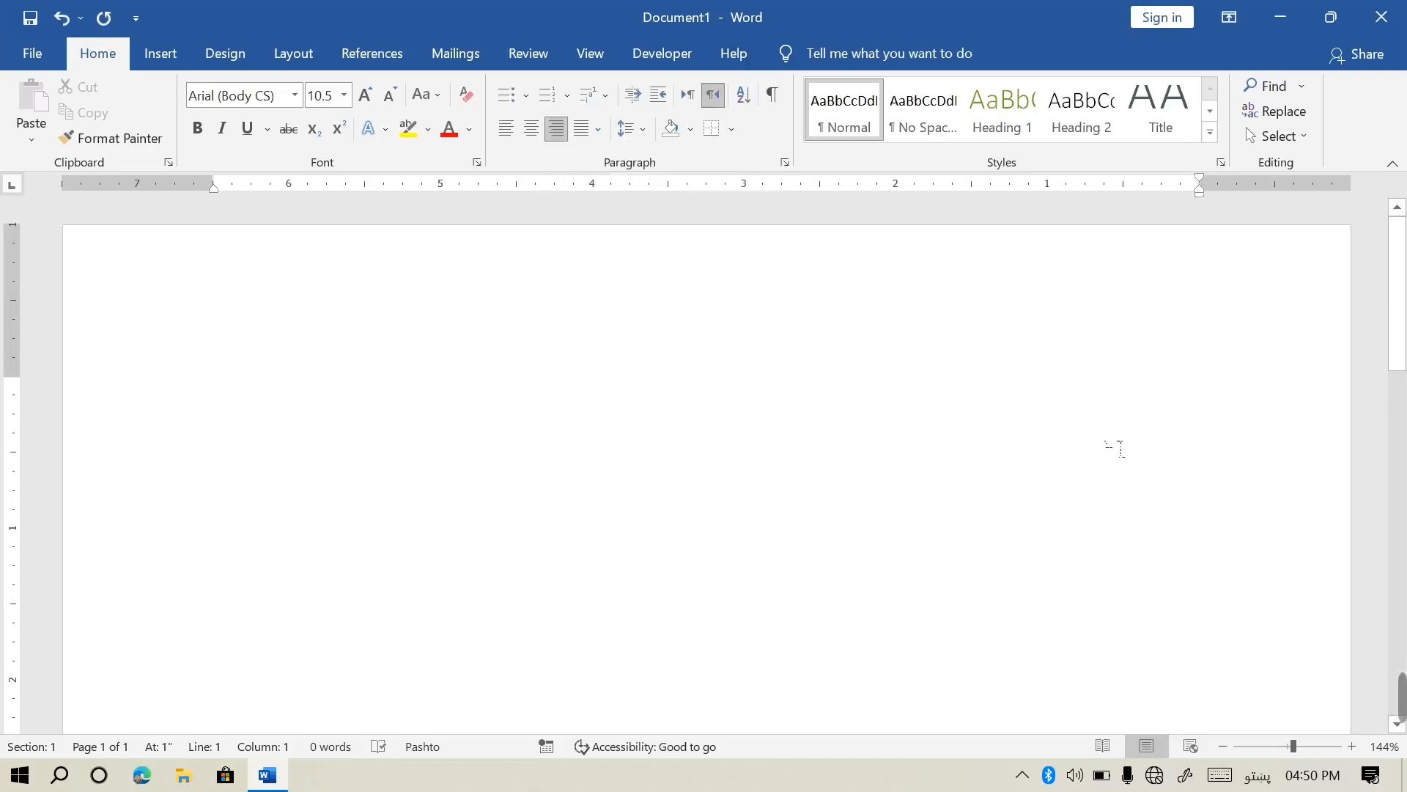
pyautogui.write('د')
pyautogui.press('BackSpace')
pyautogui.write('د')
pyautogui.press('BackSpace')
pyautogui.write('کتاب')
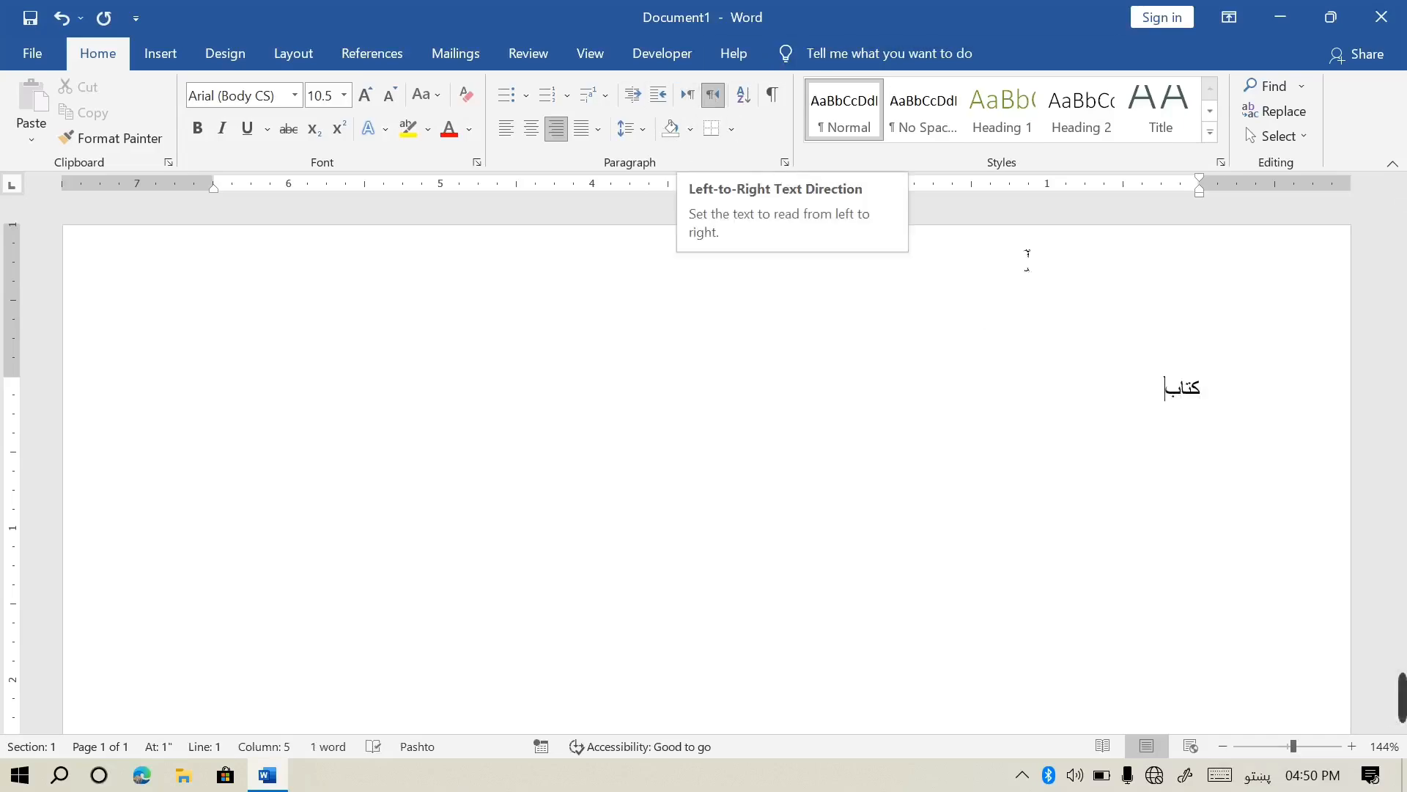
pyautogui.doubleClick(1278, 399)
pyautogui.press('BackSpace')
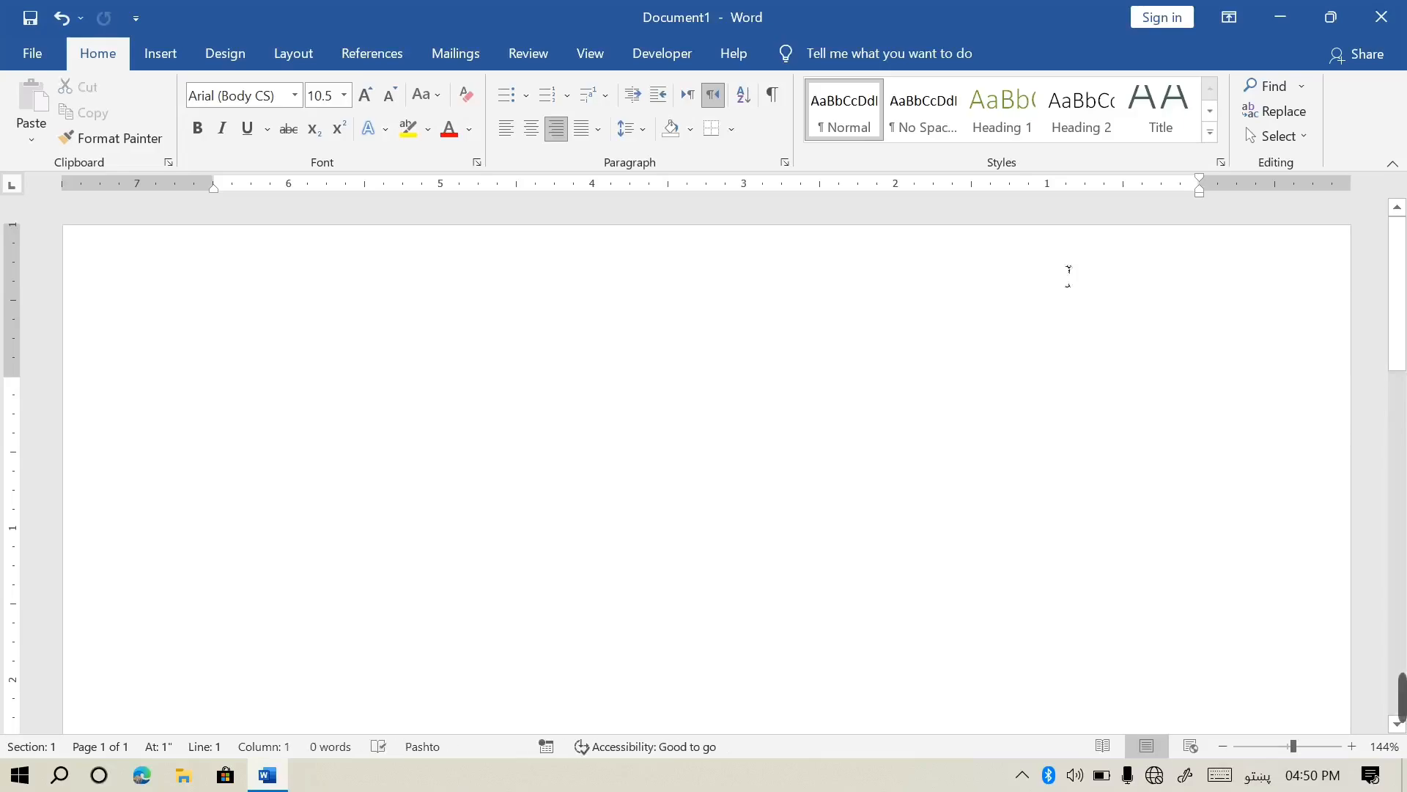
pyautogui.click(507, 130)
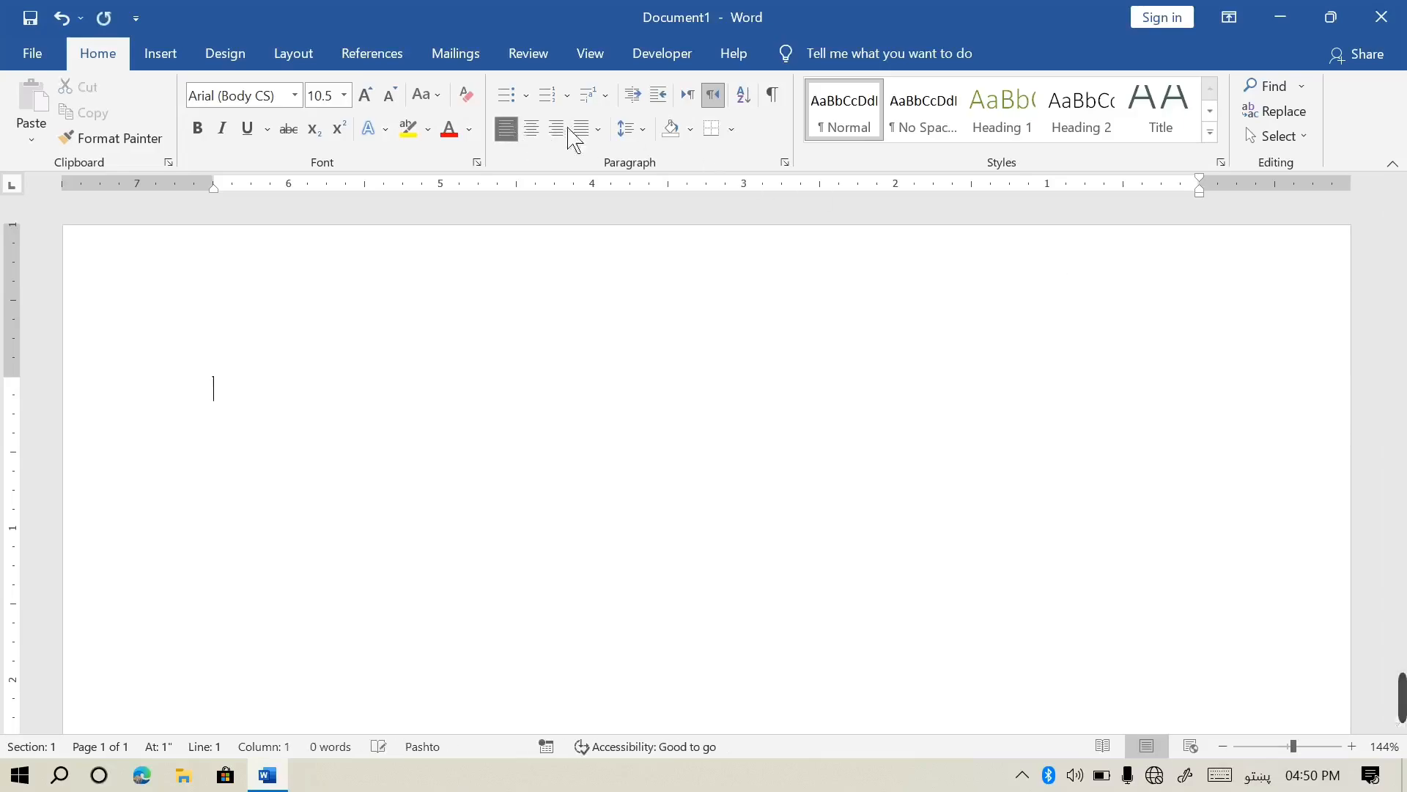
# Make the paragraph left-to-right and left-aligned with English as the typing language
pyautogui.click(695, 96)
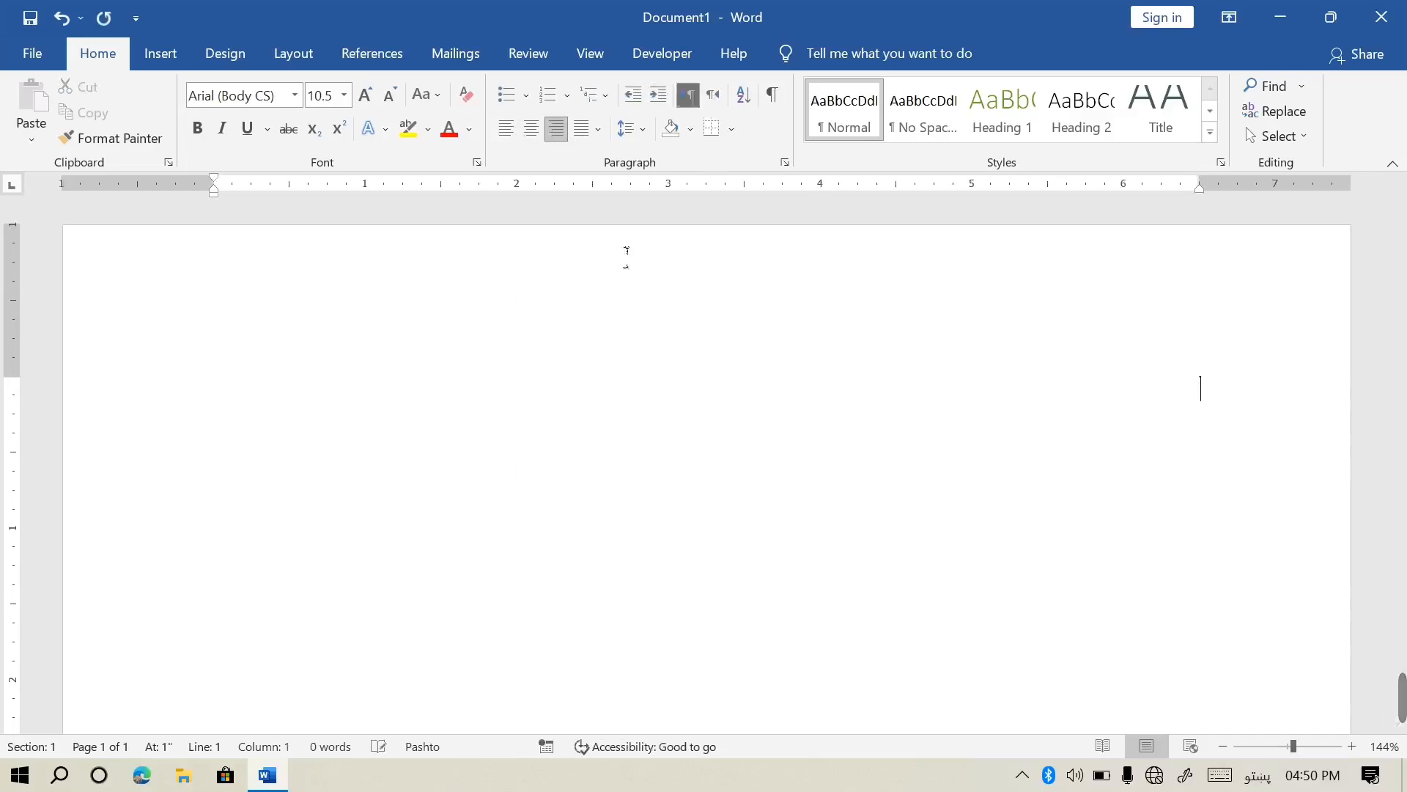
pyautogui.click(507, 129)
pyautogui.write('فاهس')
pyautogui.press('BackSpace')
pyautogui.press('BackSpace')
pyautogui.press('BackSpace')
pyautogui.press('BackSpace')
pyautogui.press('super+space')
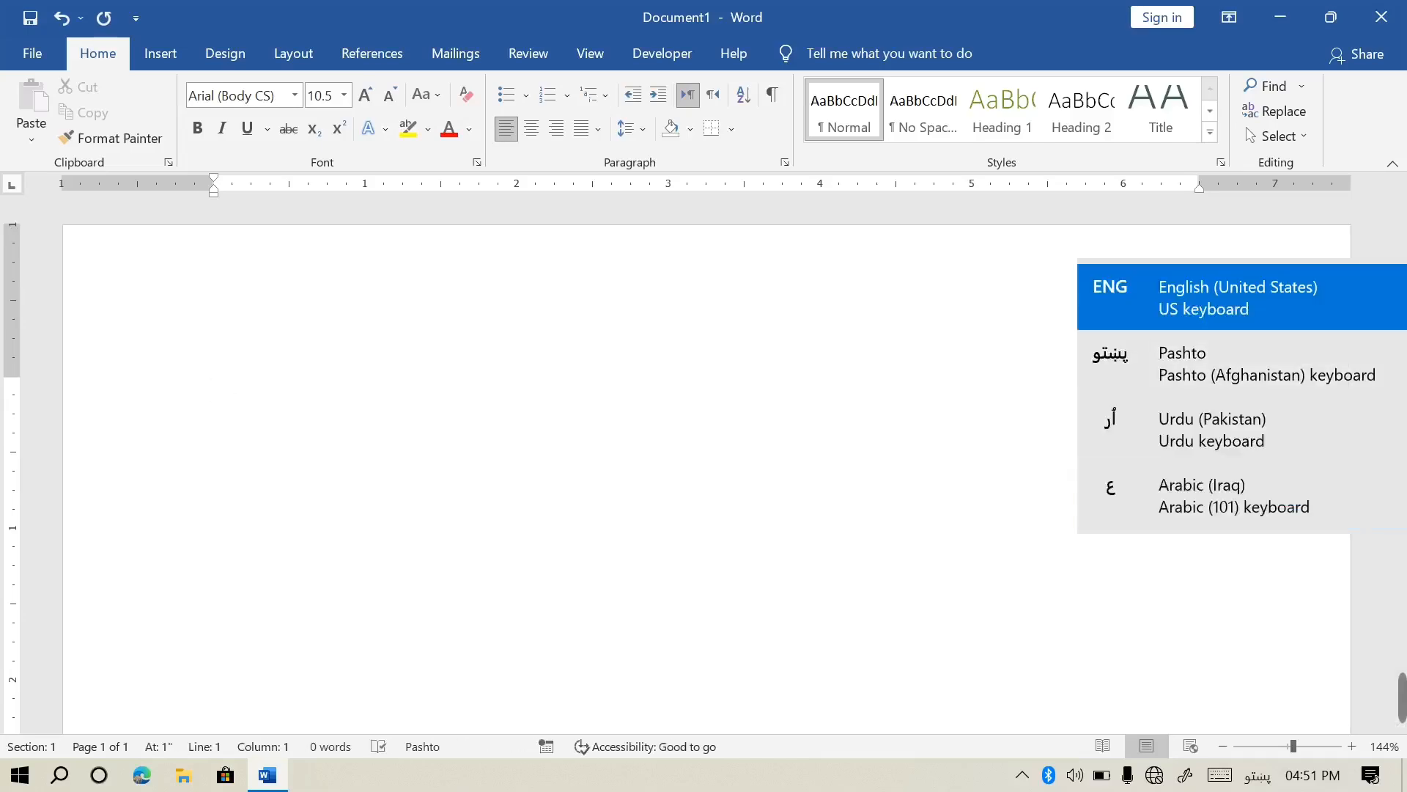
# Type "This is my" in English followed by the Pashto word کتاب
pyautogui.write('This ')
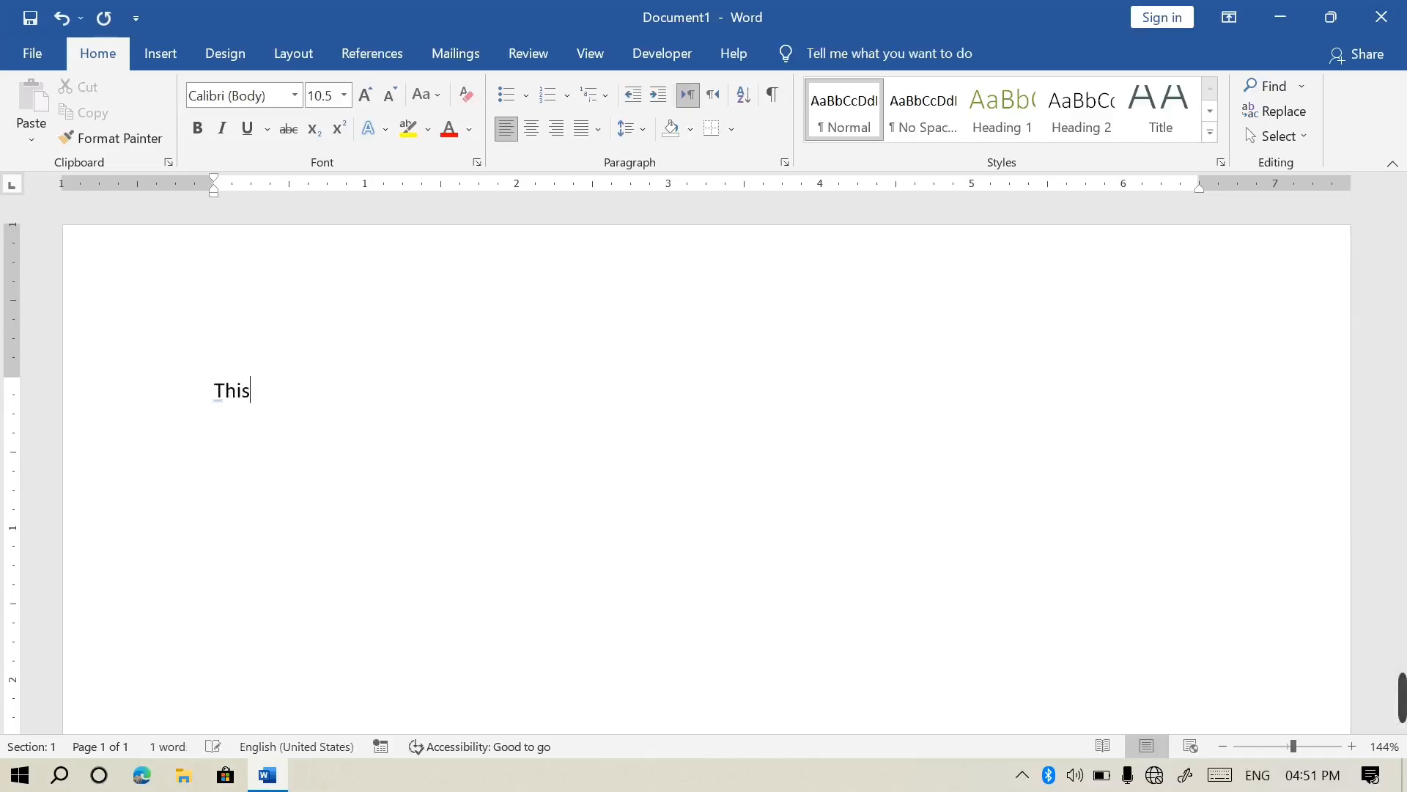
pyautogui.write('is my')
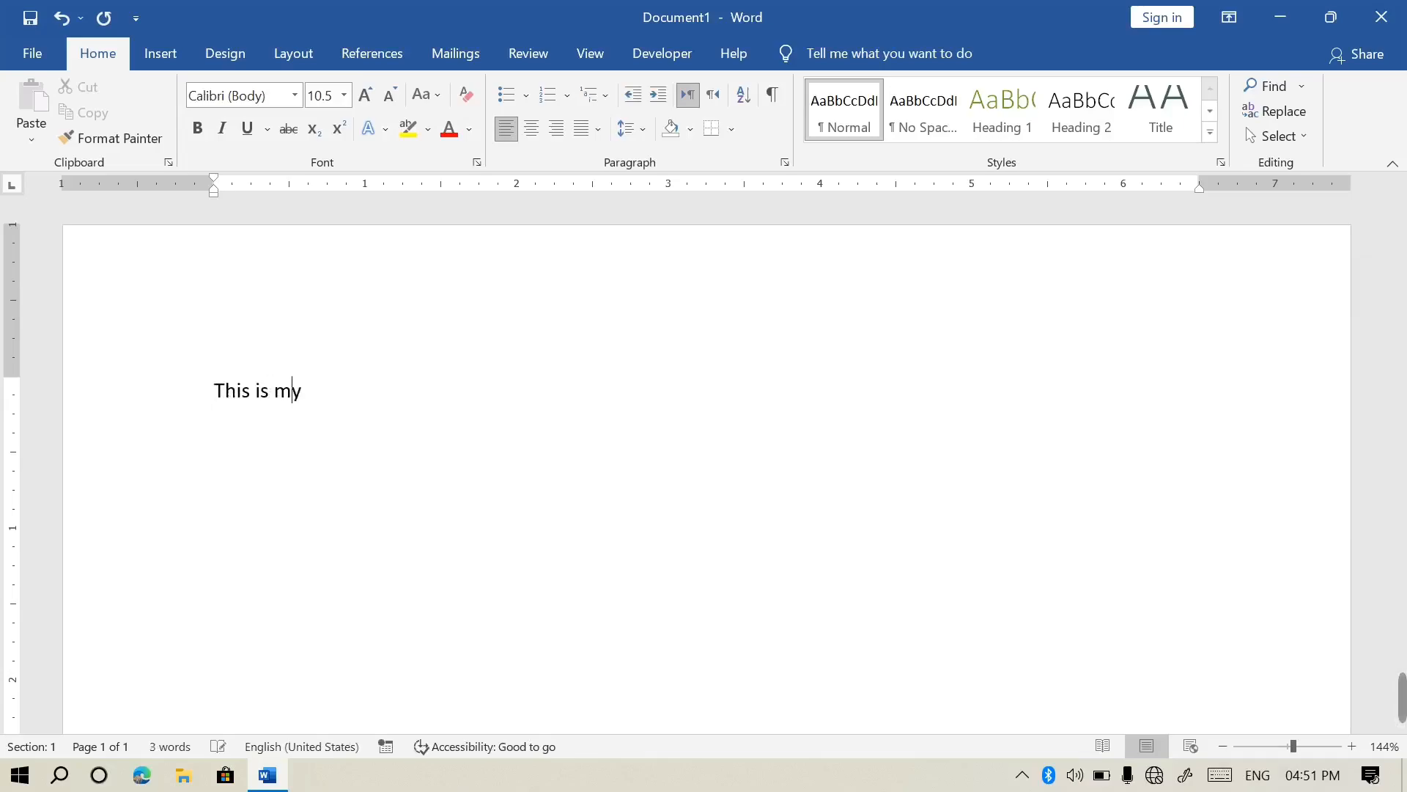
pyautogui.write(' bb')
pyautogui.press('BackSpace')
pyautogui.press('BackSpace')
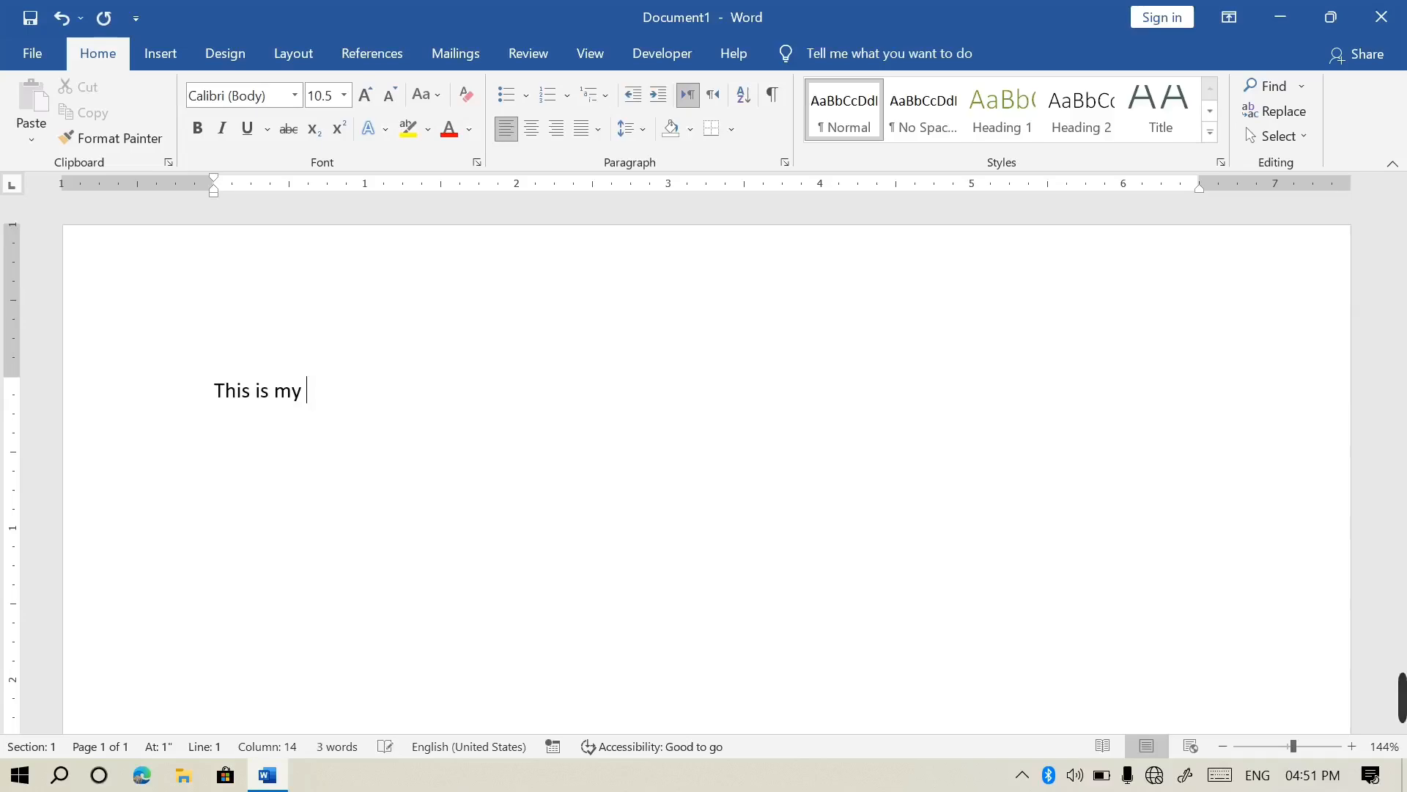
pyautogui.hotkey('alt', 'shift')
pyautogui.write('ن')
pyautogui.press('BackSpace')
pyautogui.write('کتاب')
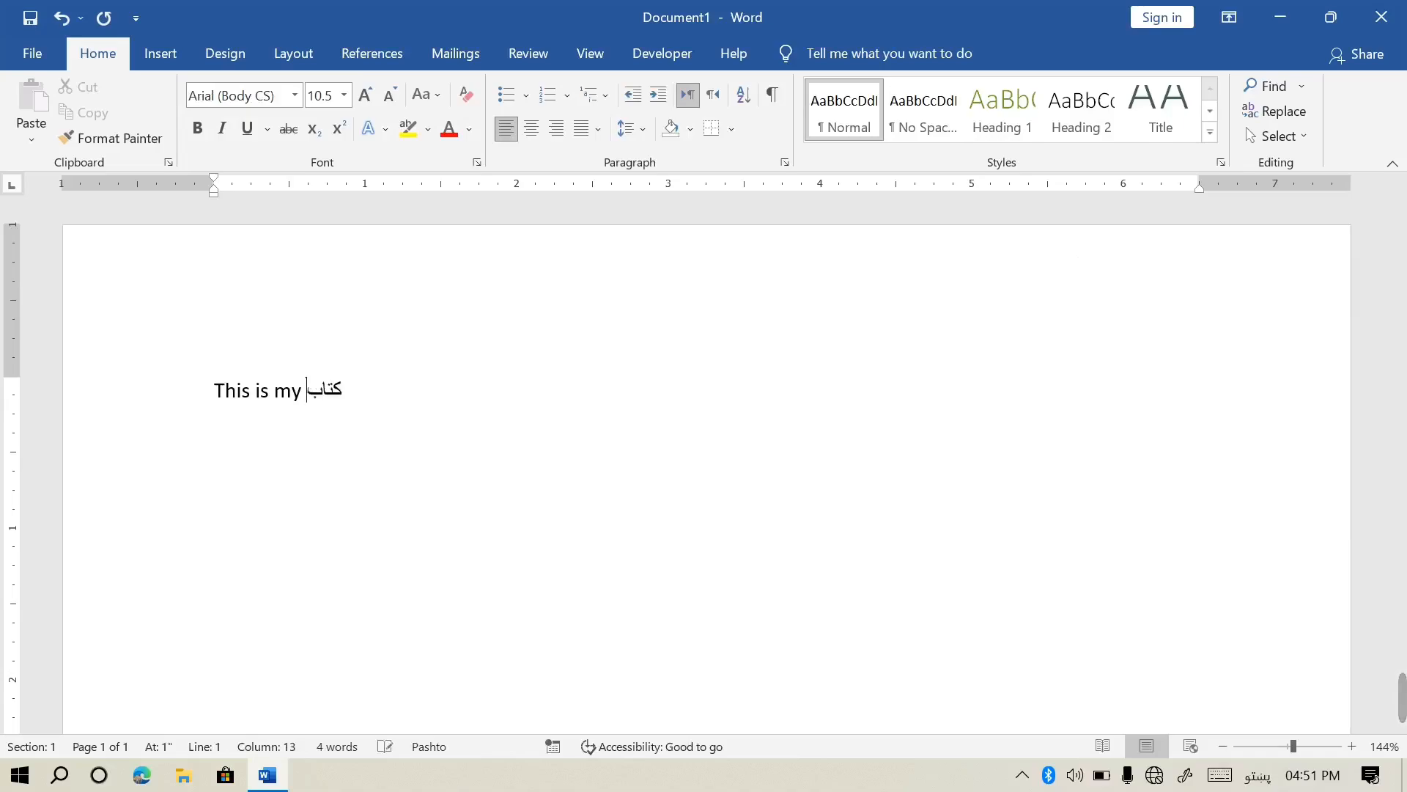
pyautogui.press('super+space')
# Finish the sentence in English with "and I want to buy new one."
pyautogui.write('sn s')
pyautogui.press('BackSpace')
pyautogui.press('BackSpace')
pyautogui.press('BackSpace')
pyautogui.press('BackSpace')
pyautogui.write('and ')
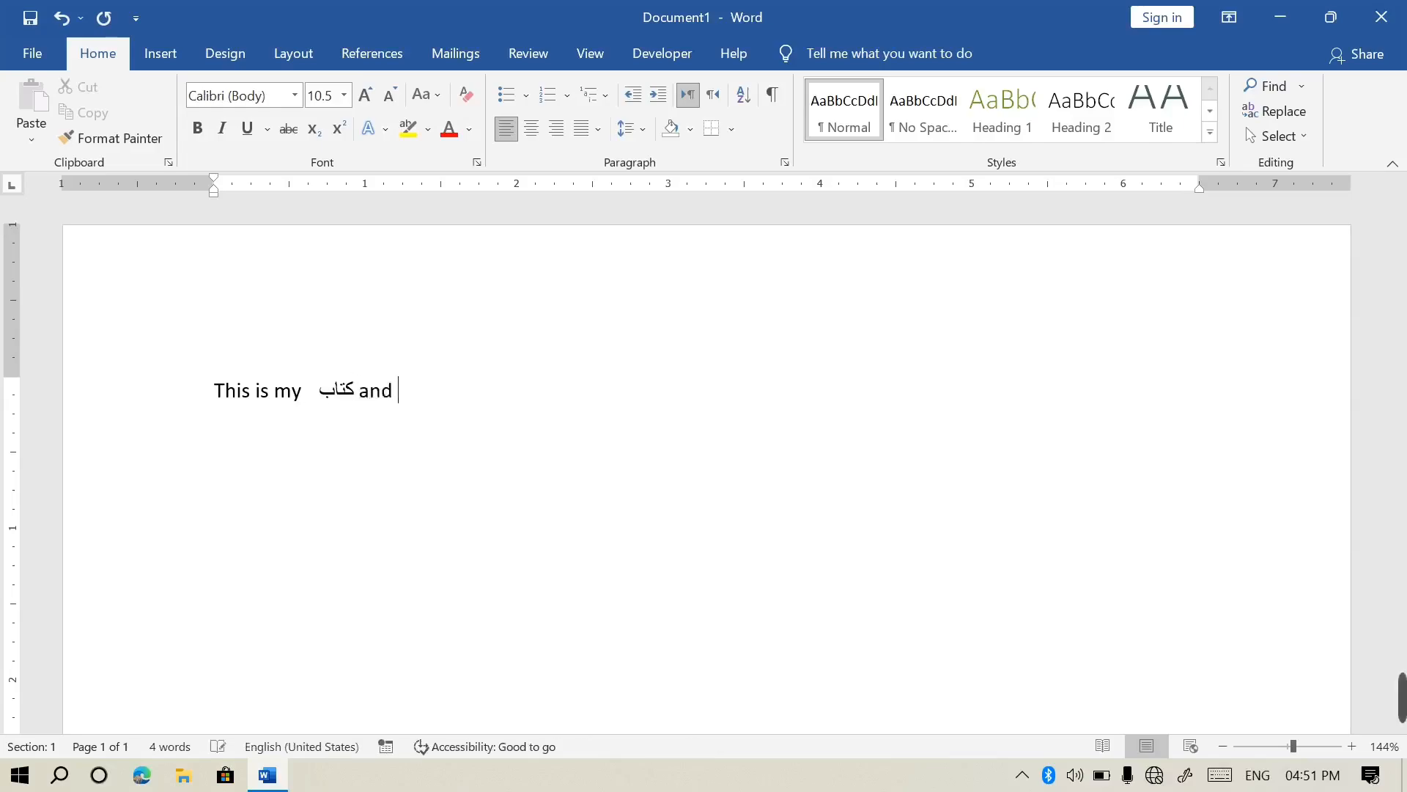
pyautogui.write('I wna')
pyautogui.press('BackSpace')
pyautogui.write('I wna')
pyautogui.press('BackSpace')
pyautogui.press('BackSpace')
pyautogui.press('BackSpace')
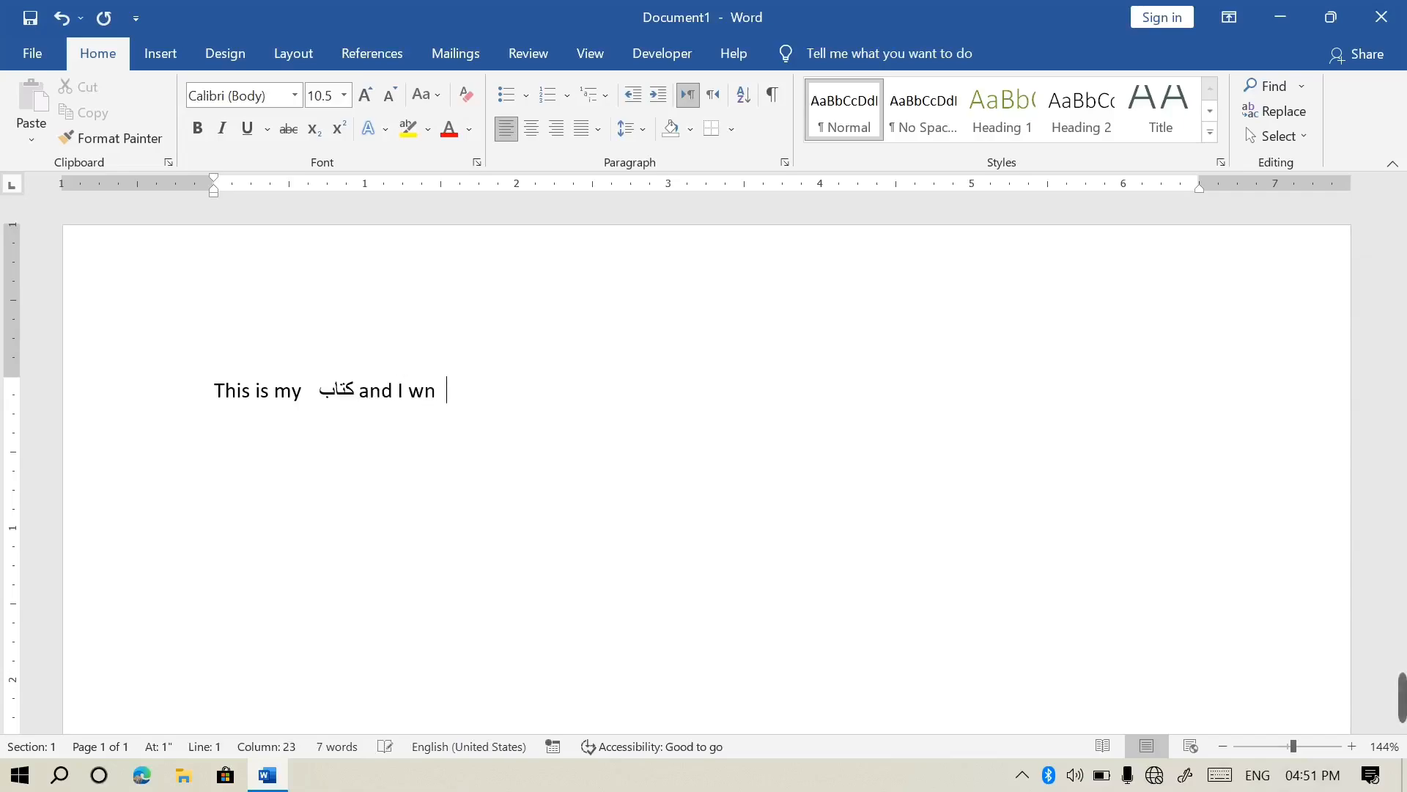
pyautogui.write('ant to buy new ine')
pyautogui.press('BackSpace')
pyautogui.press('BackSpace')
pyautogui.press('BackSpace')
pyautogui.press('BackSpace')
pyautogui.press('BackSpace')
pyautogui.write('one.')
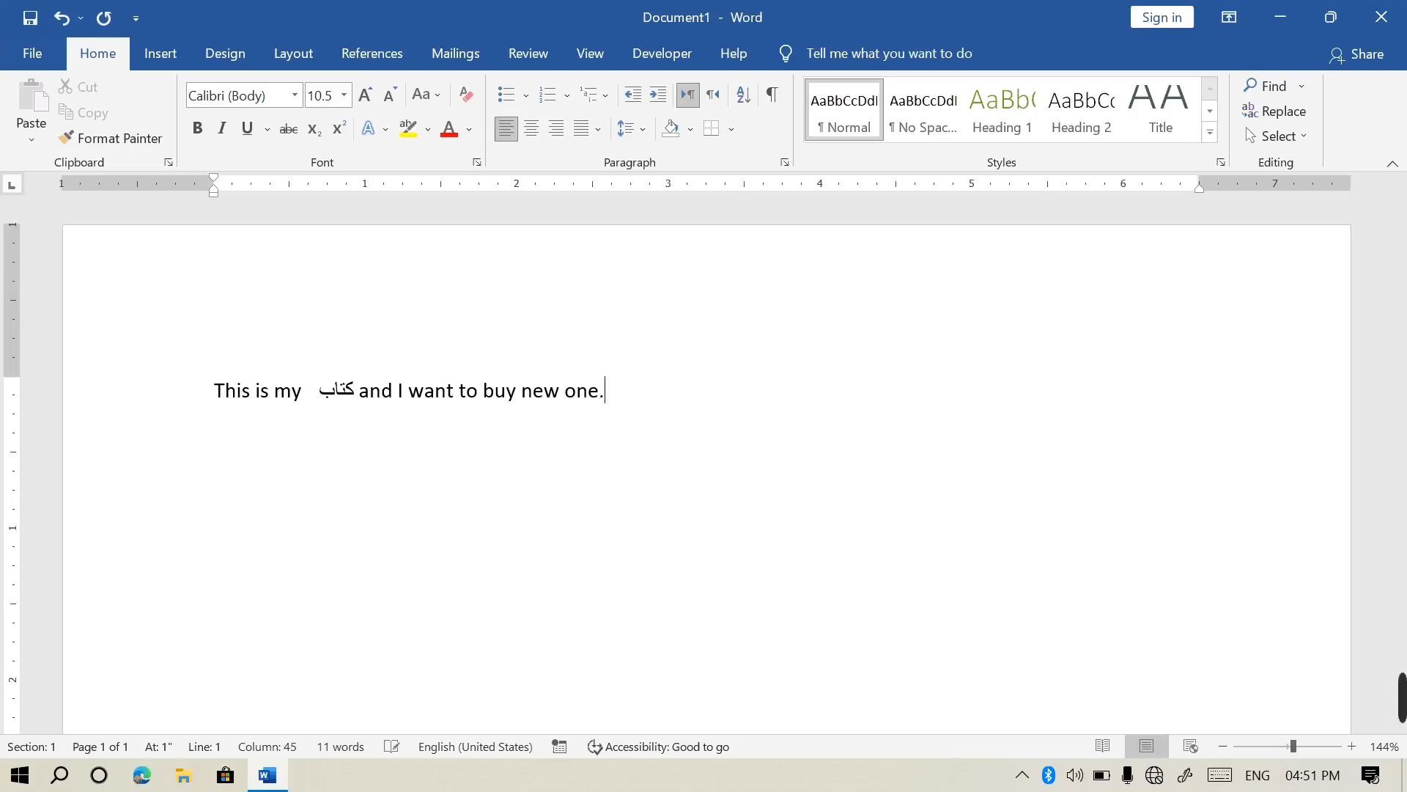
# Select the Pashto word کتاب and parts of the mixed sentence
pyautogui.moveTo(369, 400); pyautogui.dragTo(328, 402)
pyautogui.click(323, 403)
pyautogui.doubleClick(352, 403)
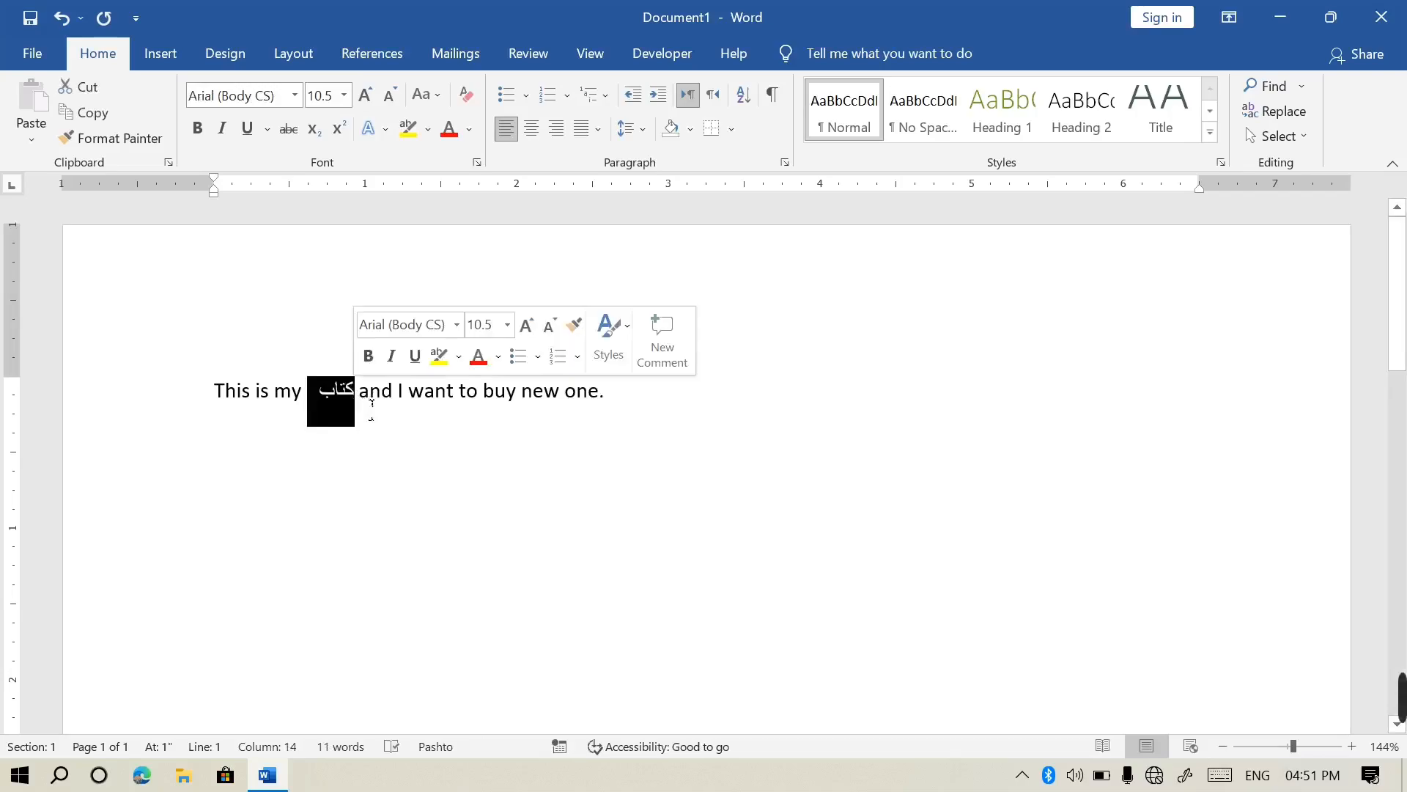
pyautogui.click(628, 408)
pyautogui.press('Left')
pyautogui.press('Left')
pyautogui.press('Left')
pyautogui.press('Left')
pyautogui.press('Left')
pyautogui.press('Left')
pyautogui.press('Left')
pyautogui.press('Left')
pyautogui.press('Left')
pyautogui.press('Left')
pyautogui.press('Left')
pyautogui.press('Left')
pyautogui.press('Left')
pyautogui.moveTo(658, 413); pyautogui.dragTo(289, 412)
pyautogui.click(343, 412)
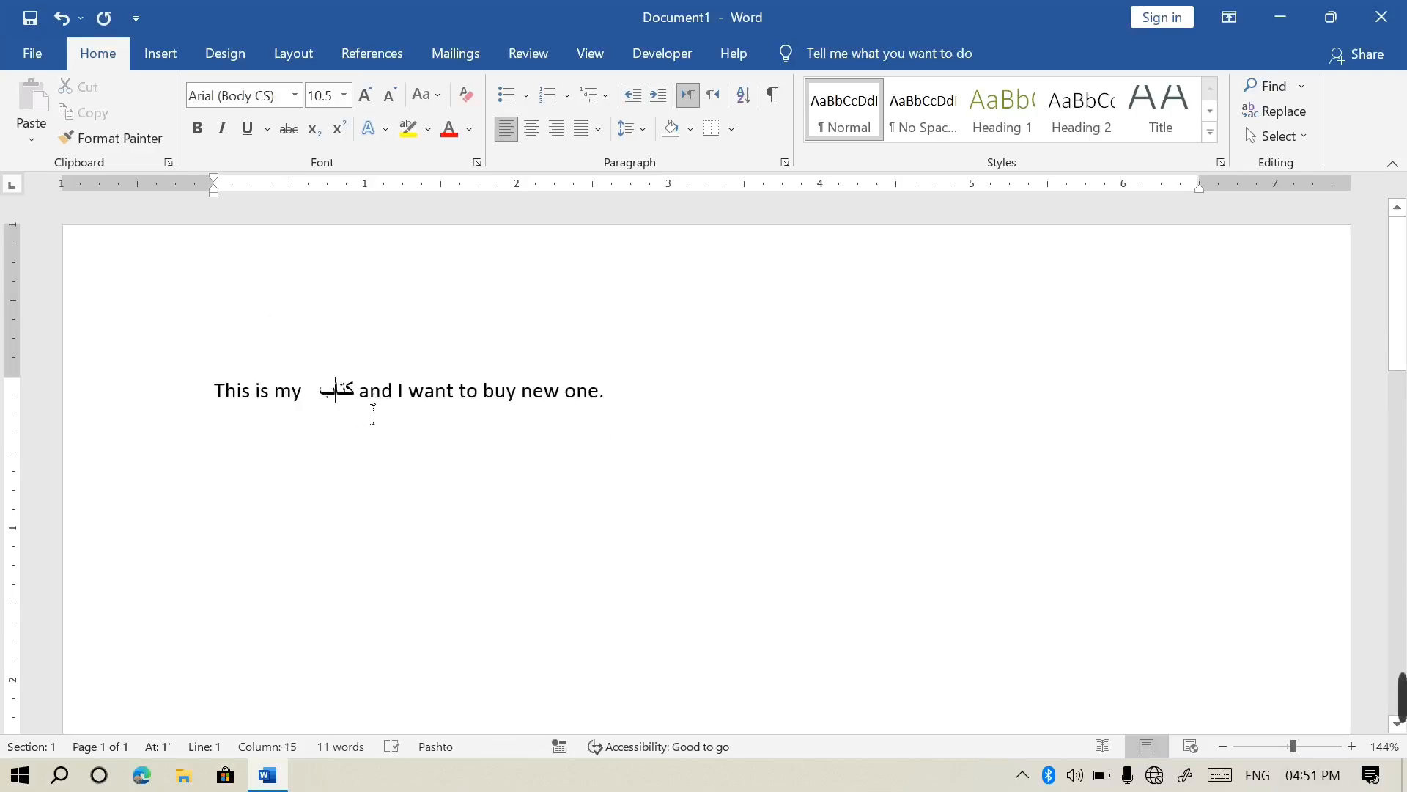
# Switch the paragraph to right-to-left, then delete all the text on the page
pyautogui.click(712, 95)
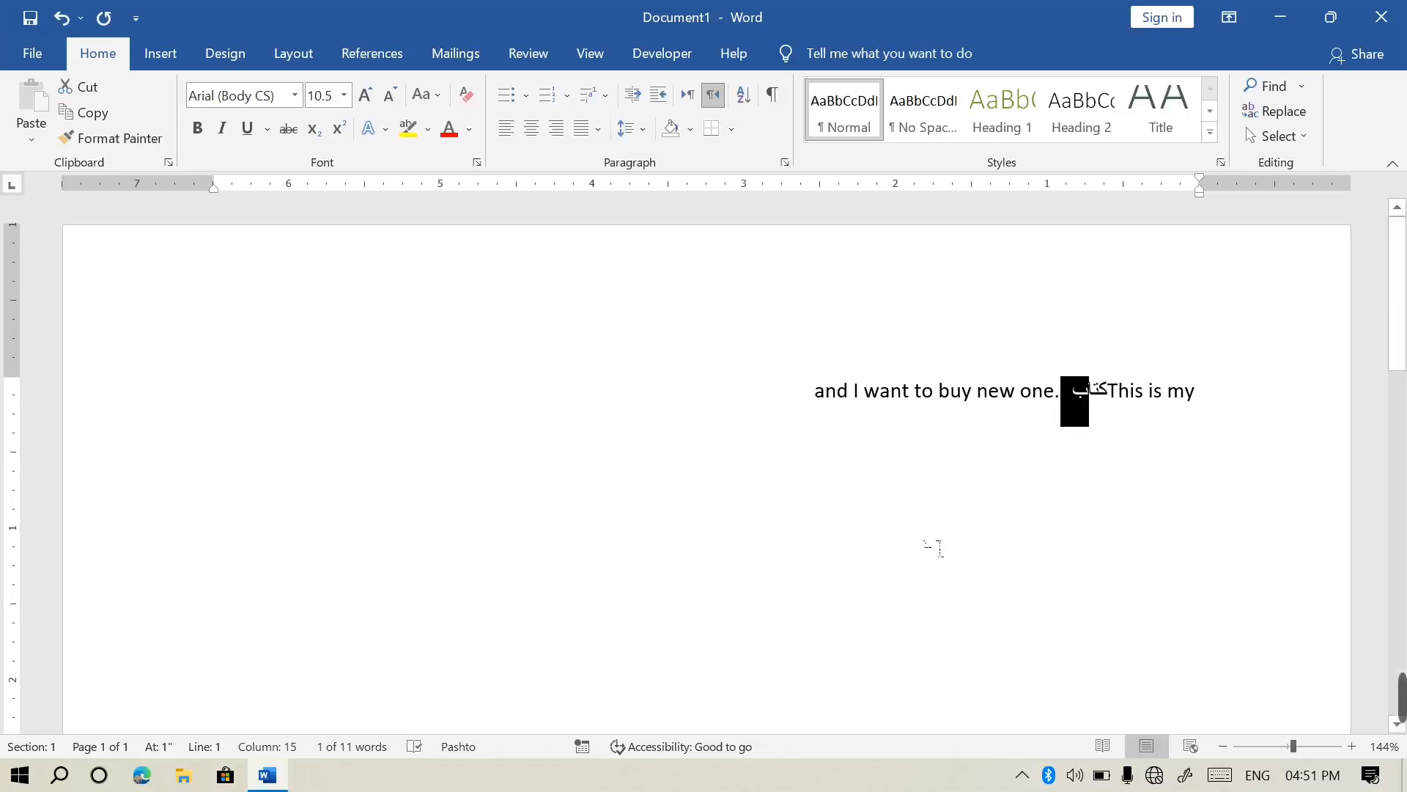
pyautogui.hotkey('ctrl', 'a')
pyautogui.press('Delete')
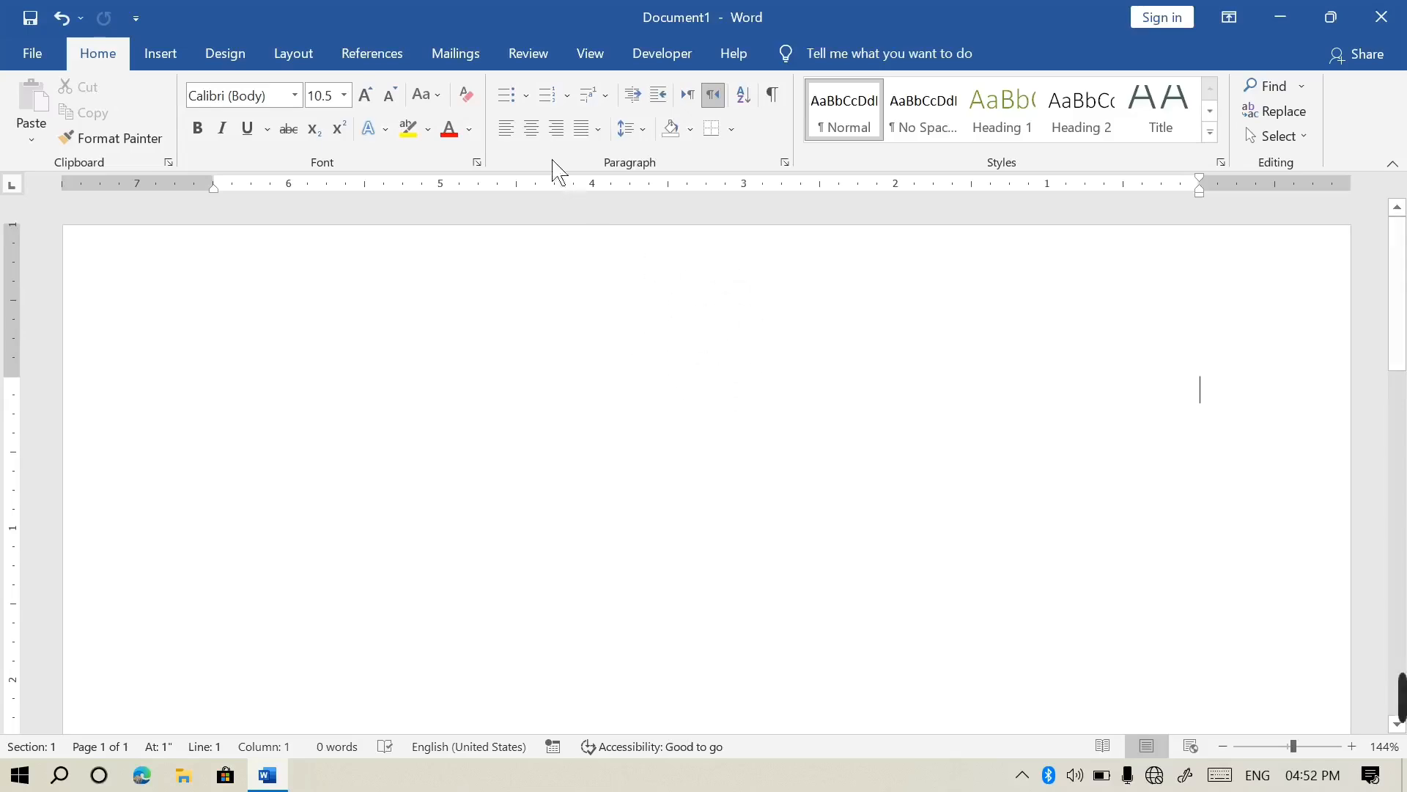
# Set a left-aligned, left-to-right paragraph and type the first names, one per line
pyautogui.click(513, 135)
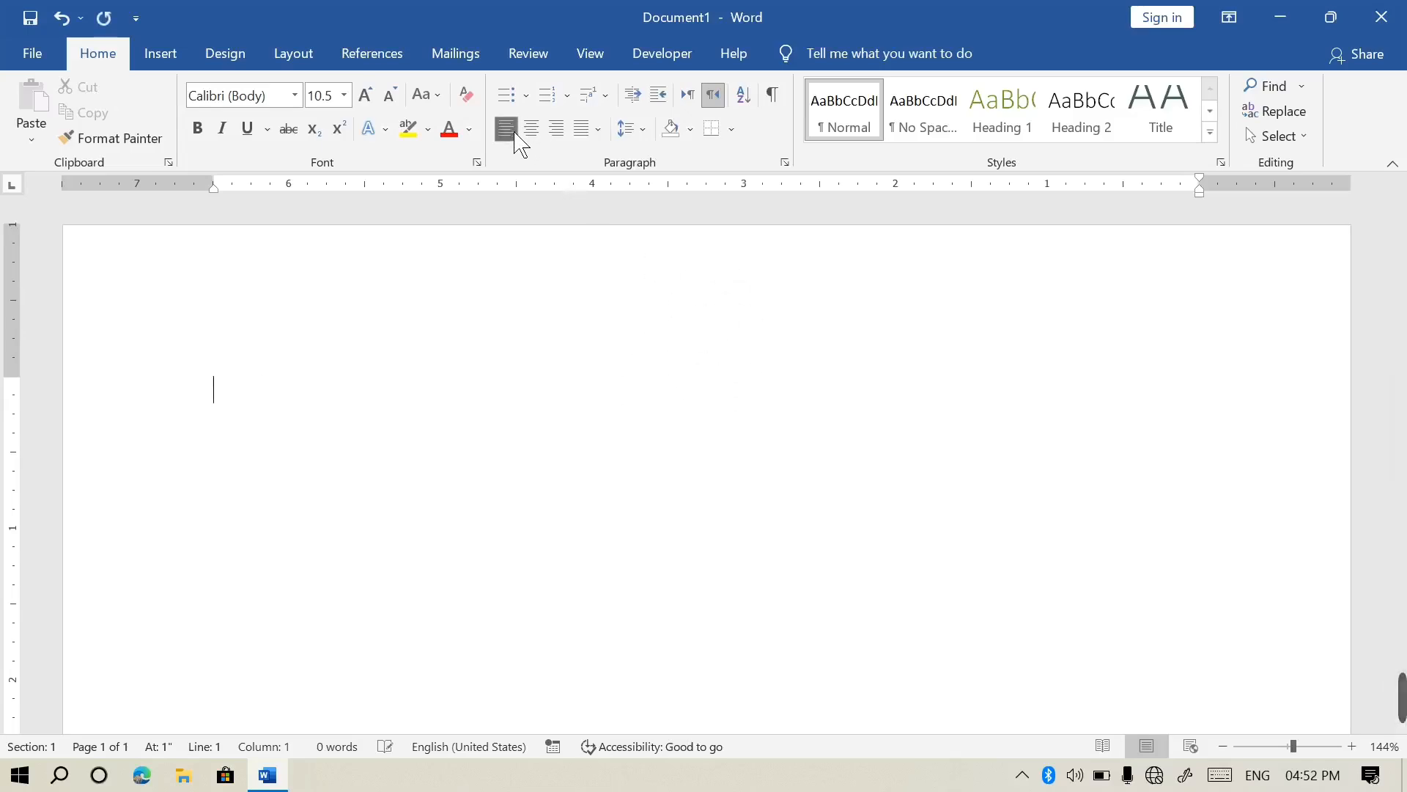
pyautogui.click(688, 94)
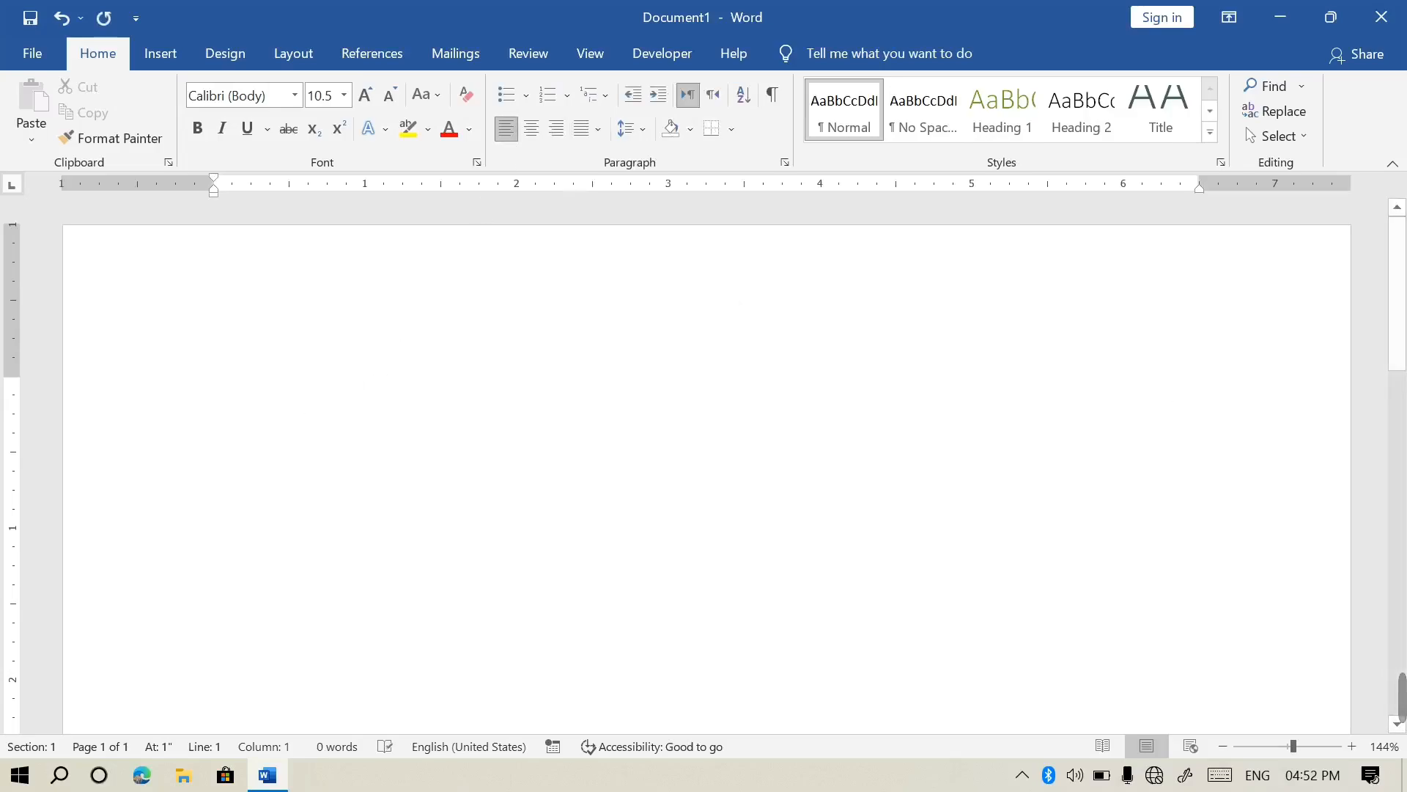
pyautogui.write('ahmad')
pyautogui.press('Return')
pyautogui.write('basir')
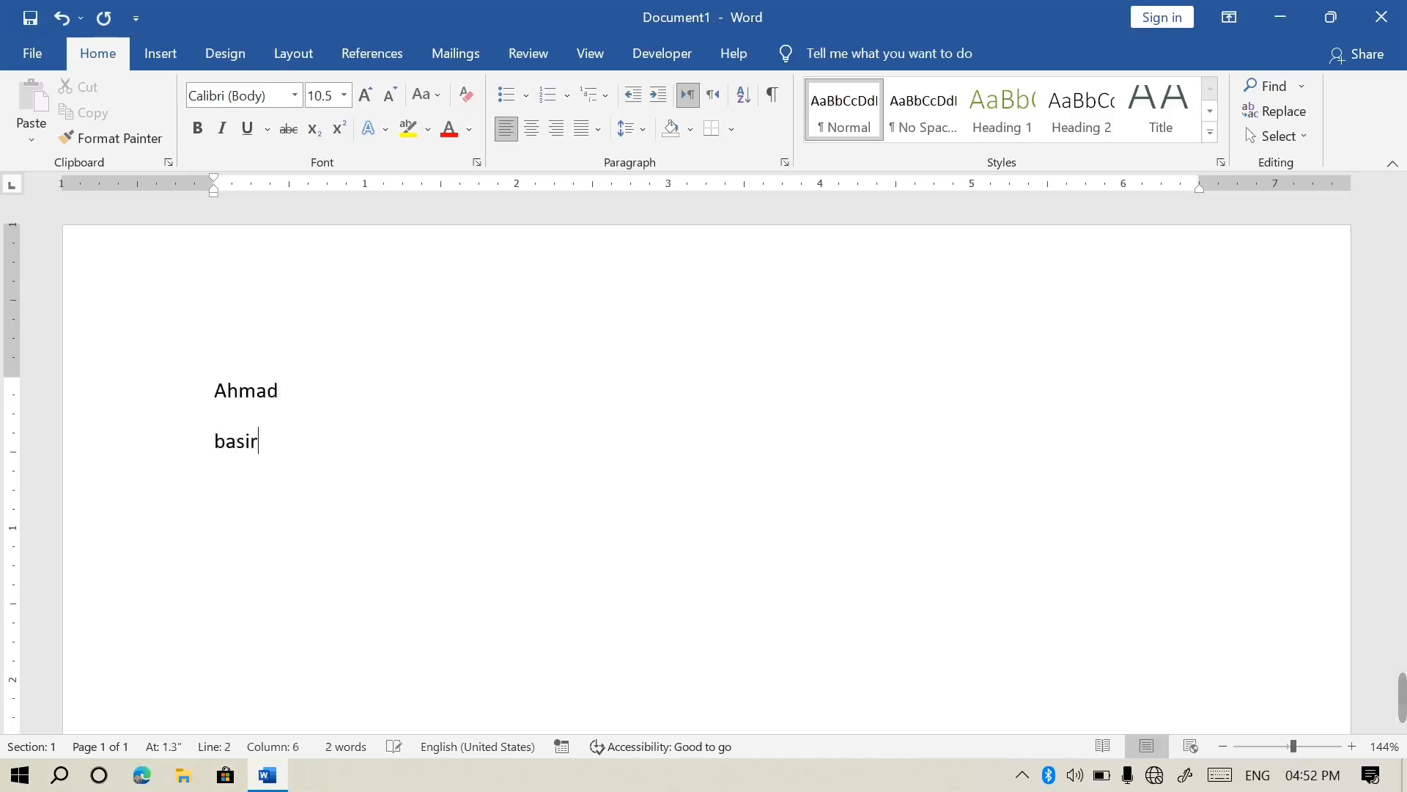
pyautogui.press('Return')
pyautogui.write('carlos ')
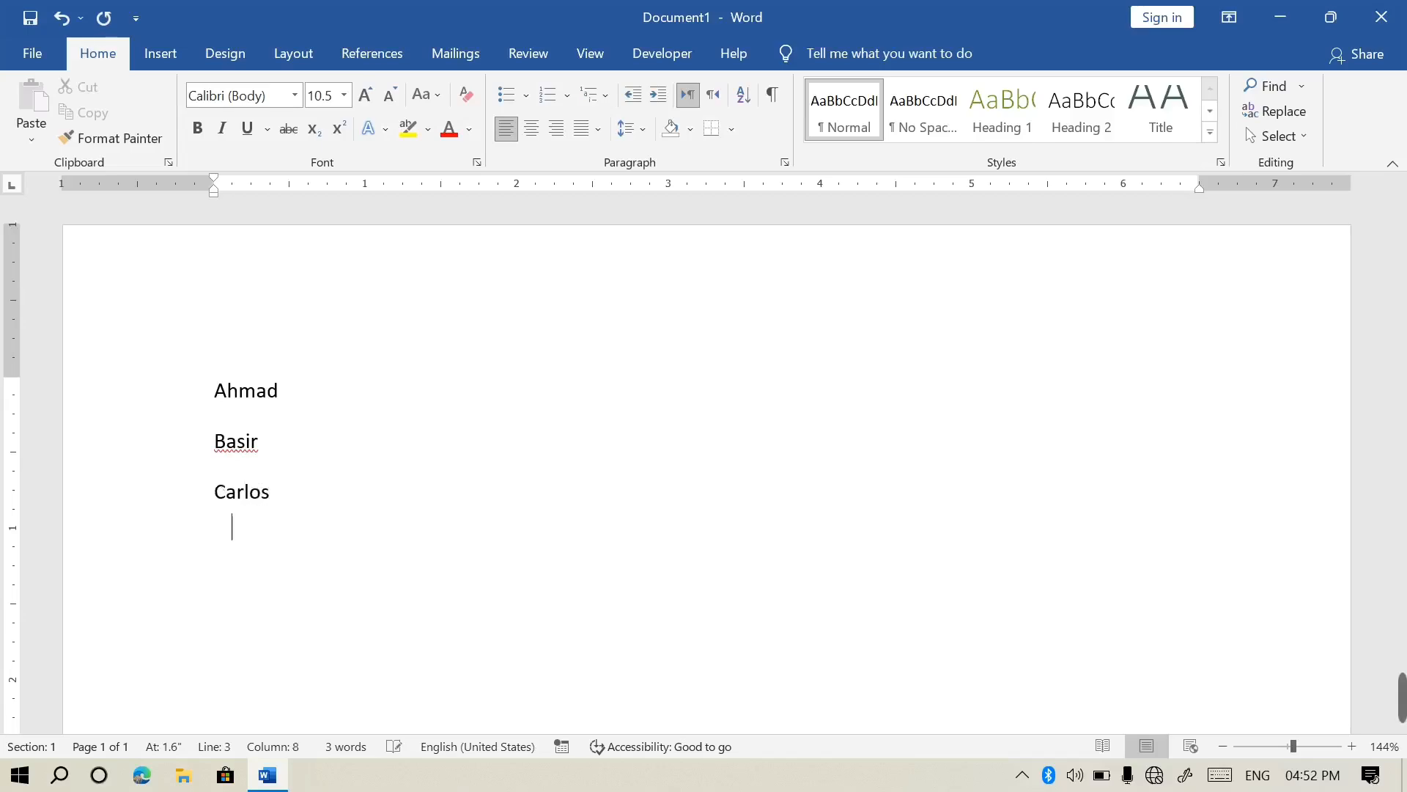
pyautogui.write('adil')
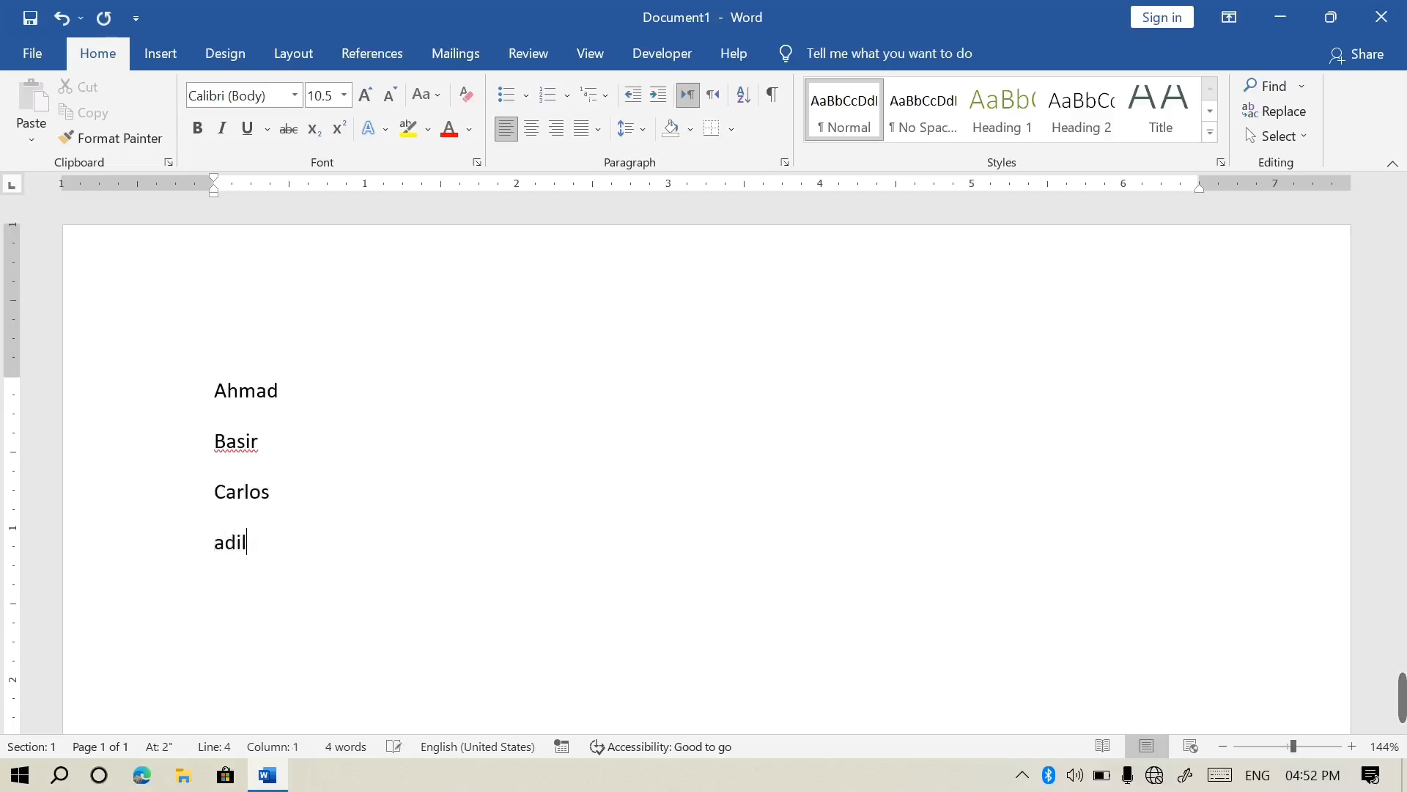
pyautogui.press('Return')
pyautogui.write('khan')
pyautogui.press('Return')
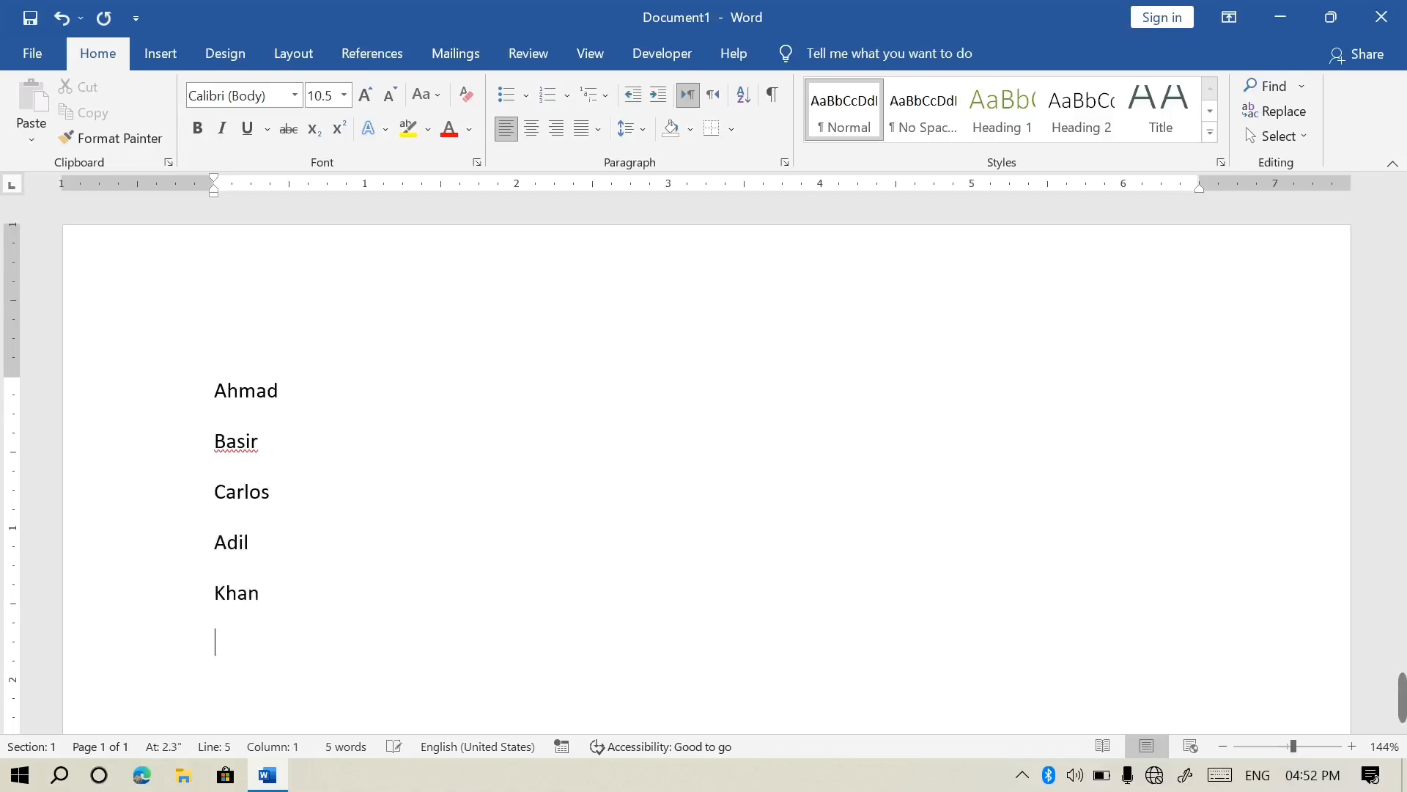
pyautogui.write('jan')
pyautogui.press('Return')
# Type the remaining names, correcting the misspelled last one, and select the whole list
pyautogui.write('jawad')
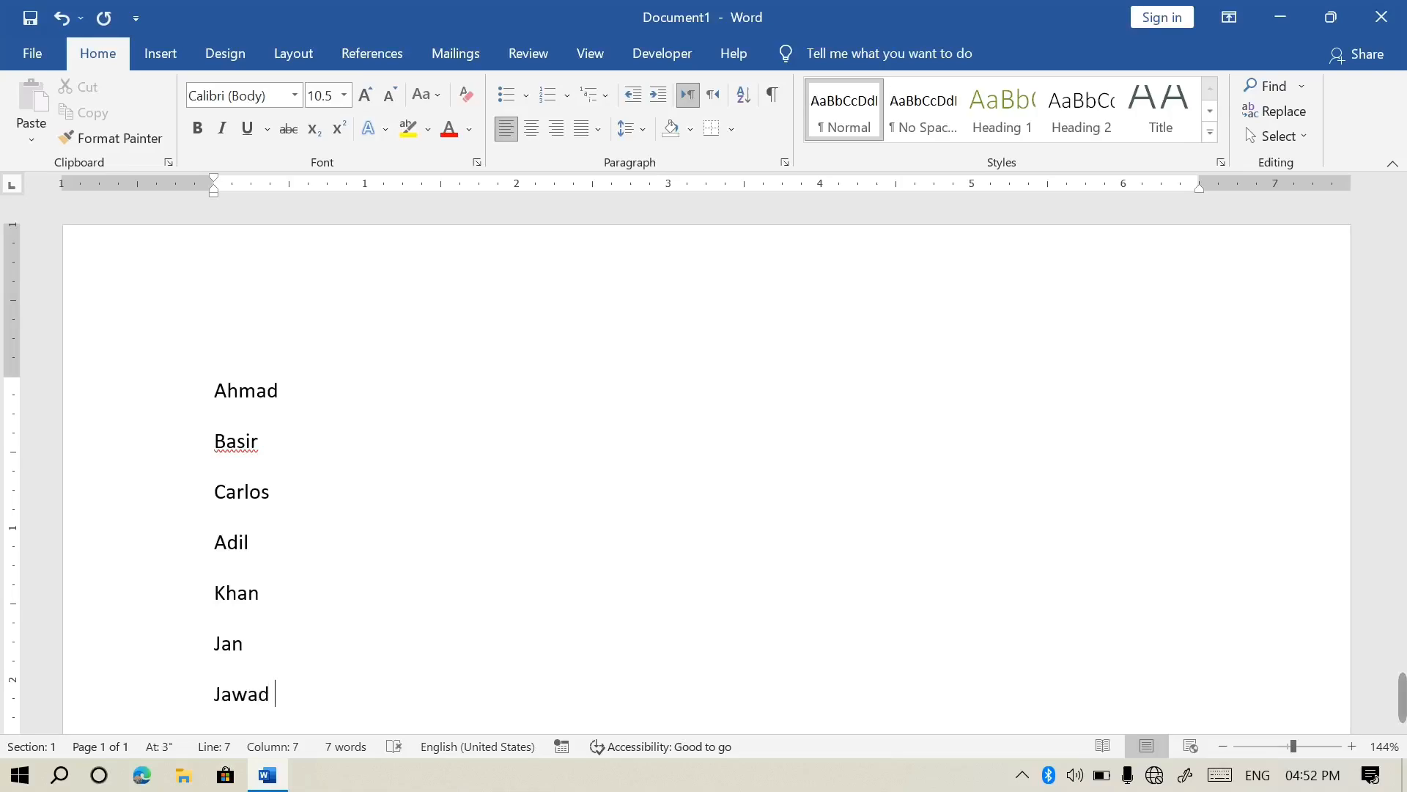
pyautogui.press('Return')
pyautogui.write('a')
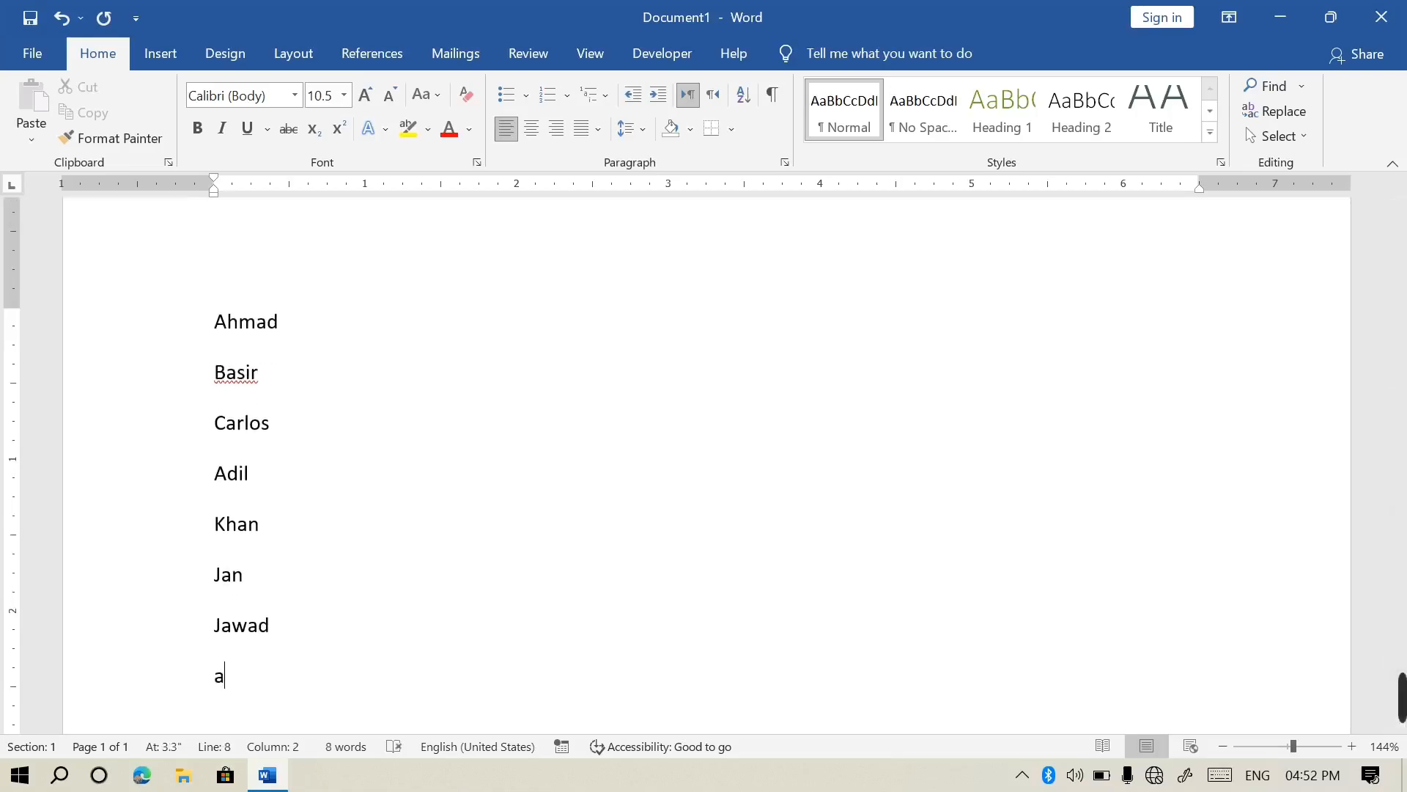
pyautogui.write('li')
pyautogui.press('Return')
pyautogui.write('zia')
pyautogui.press('Return')
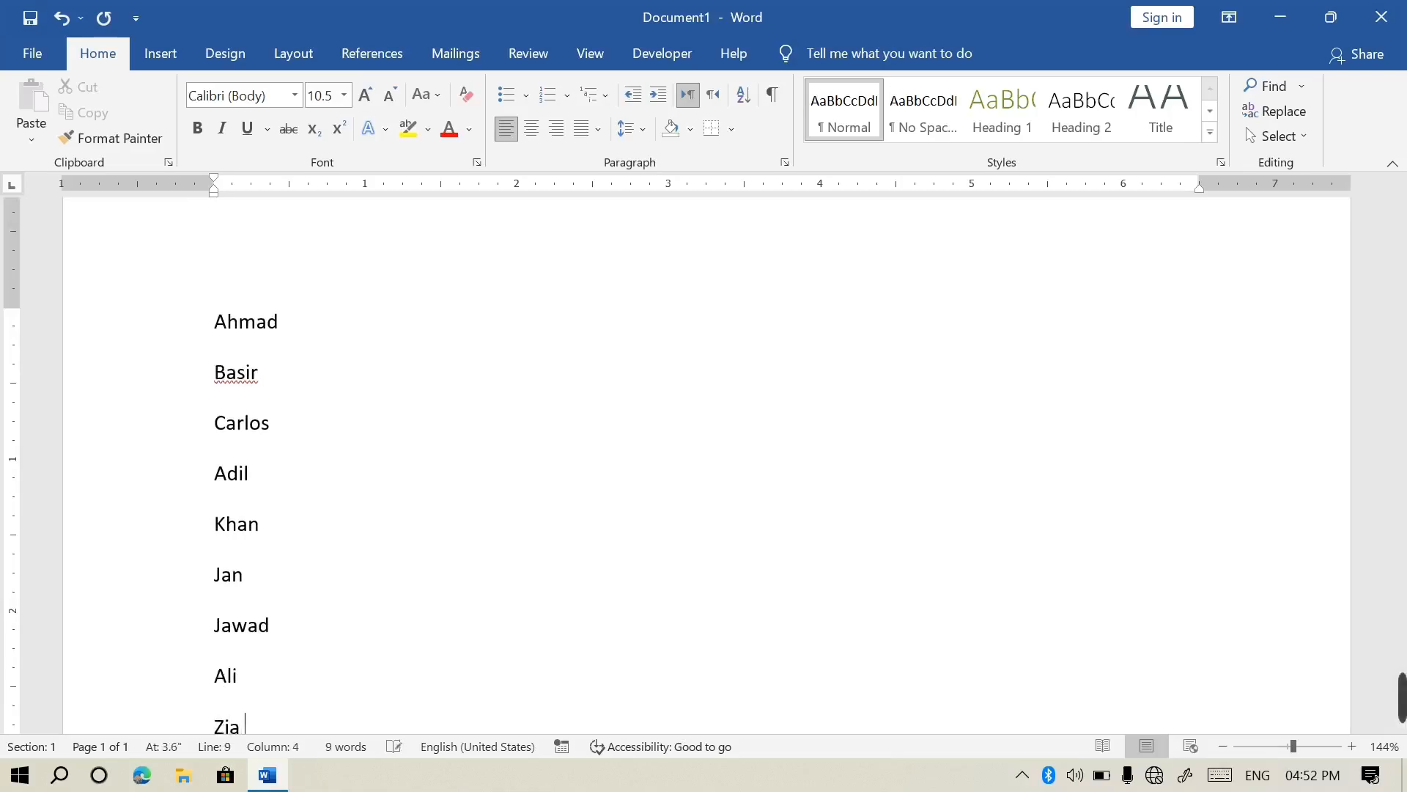
pyautogui.write('wali ')
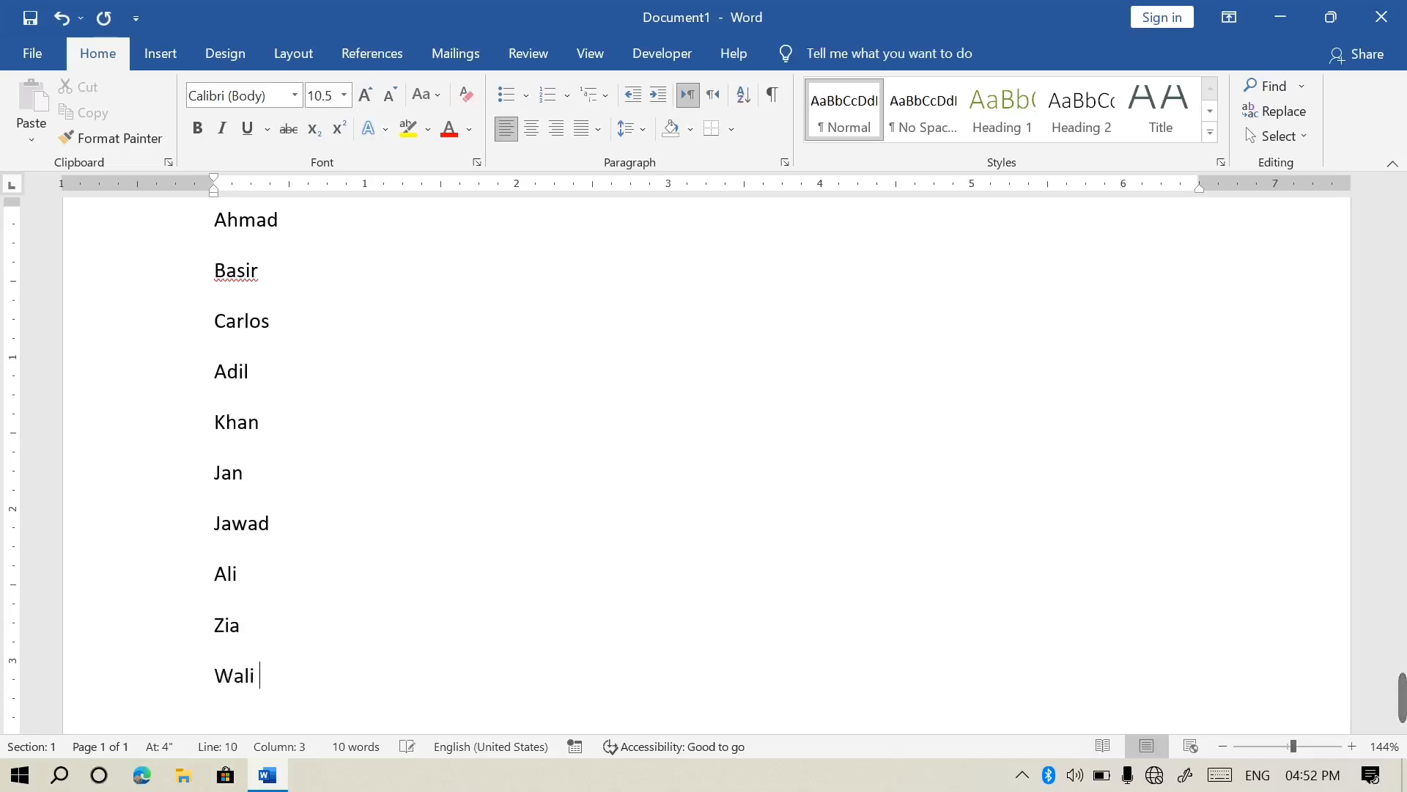
pyautogui.write('kamran')
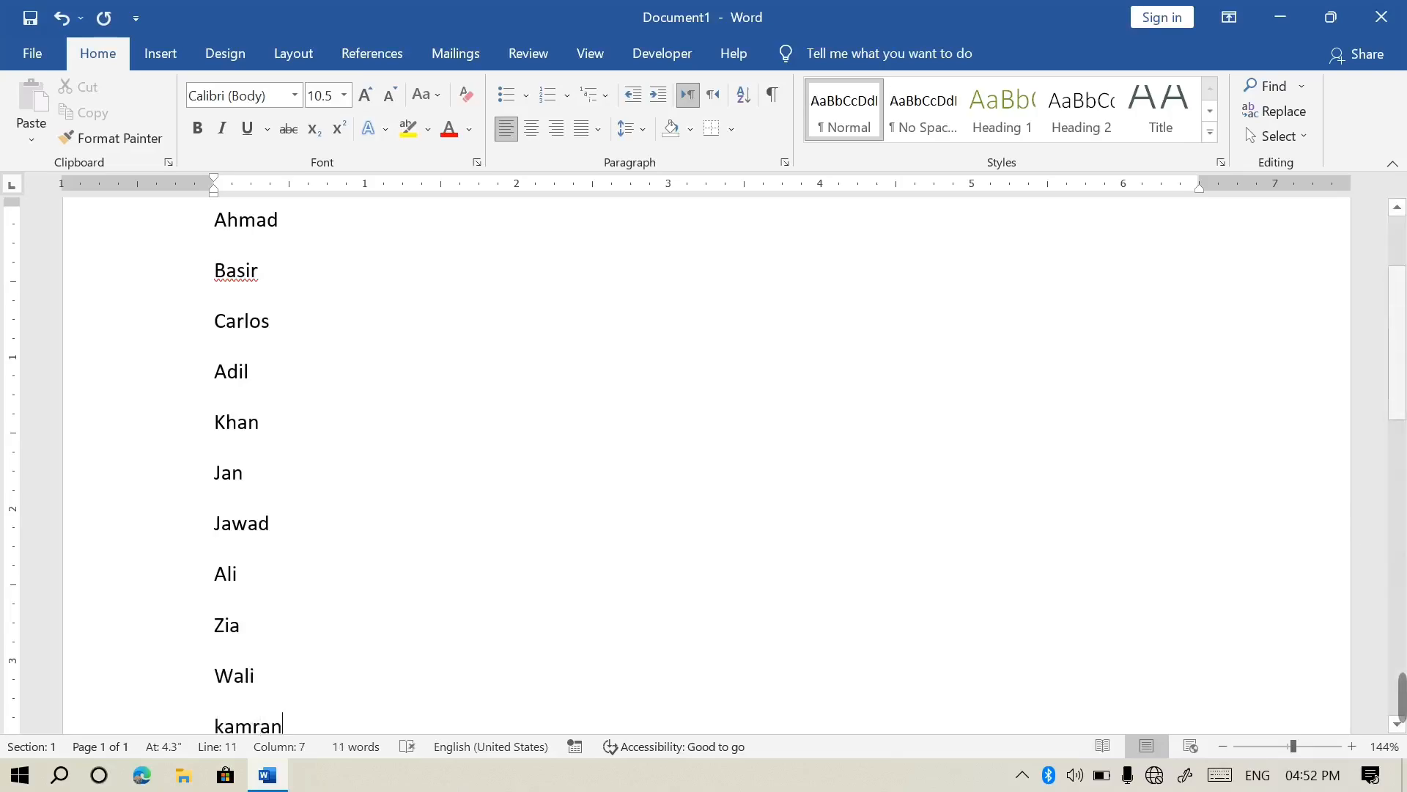
pyautogui.scroll(3, 1400, 381)
pyautogui.scroll(-3, 1400, 381)
pyautogui.press('Return')
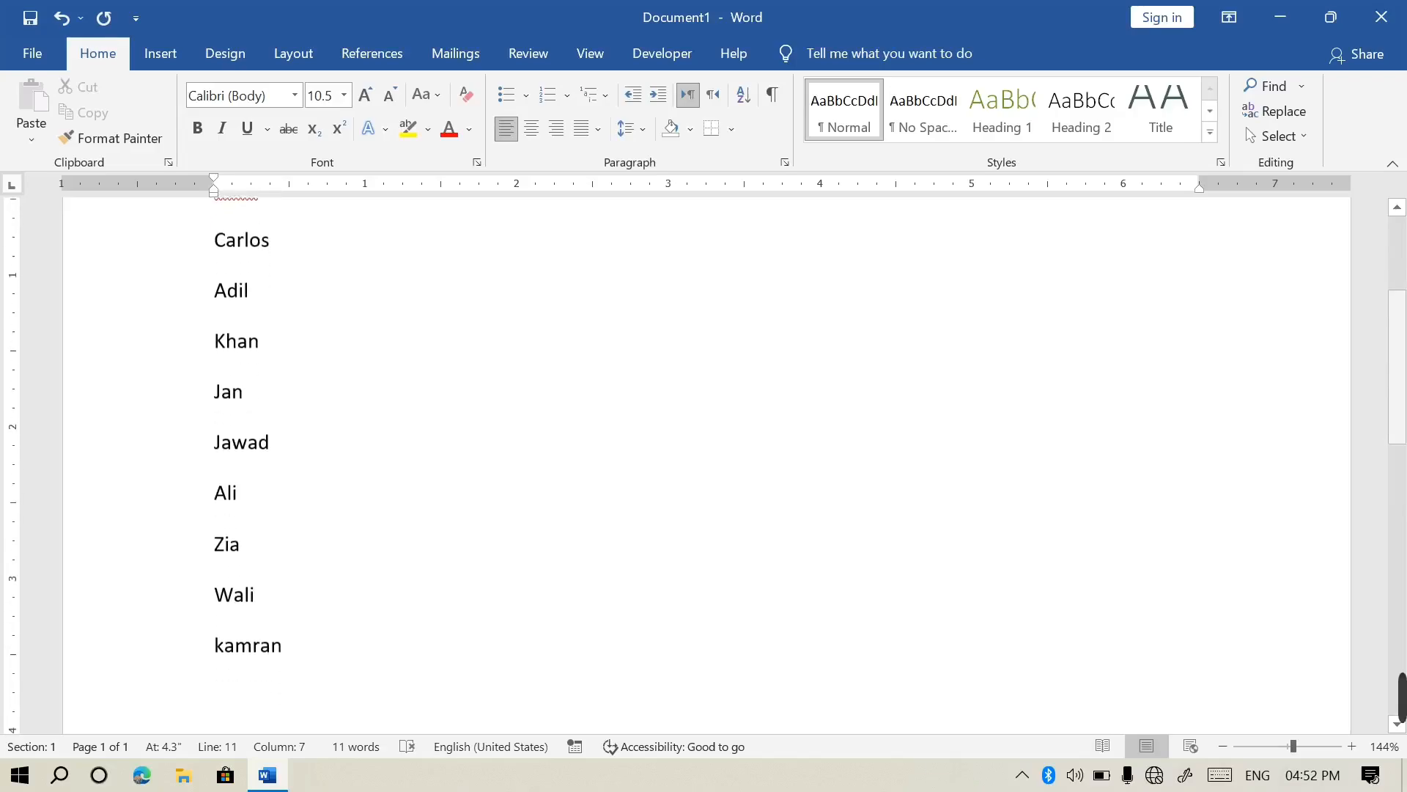
pyautogui.write('Sanna')
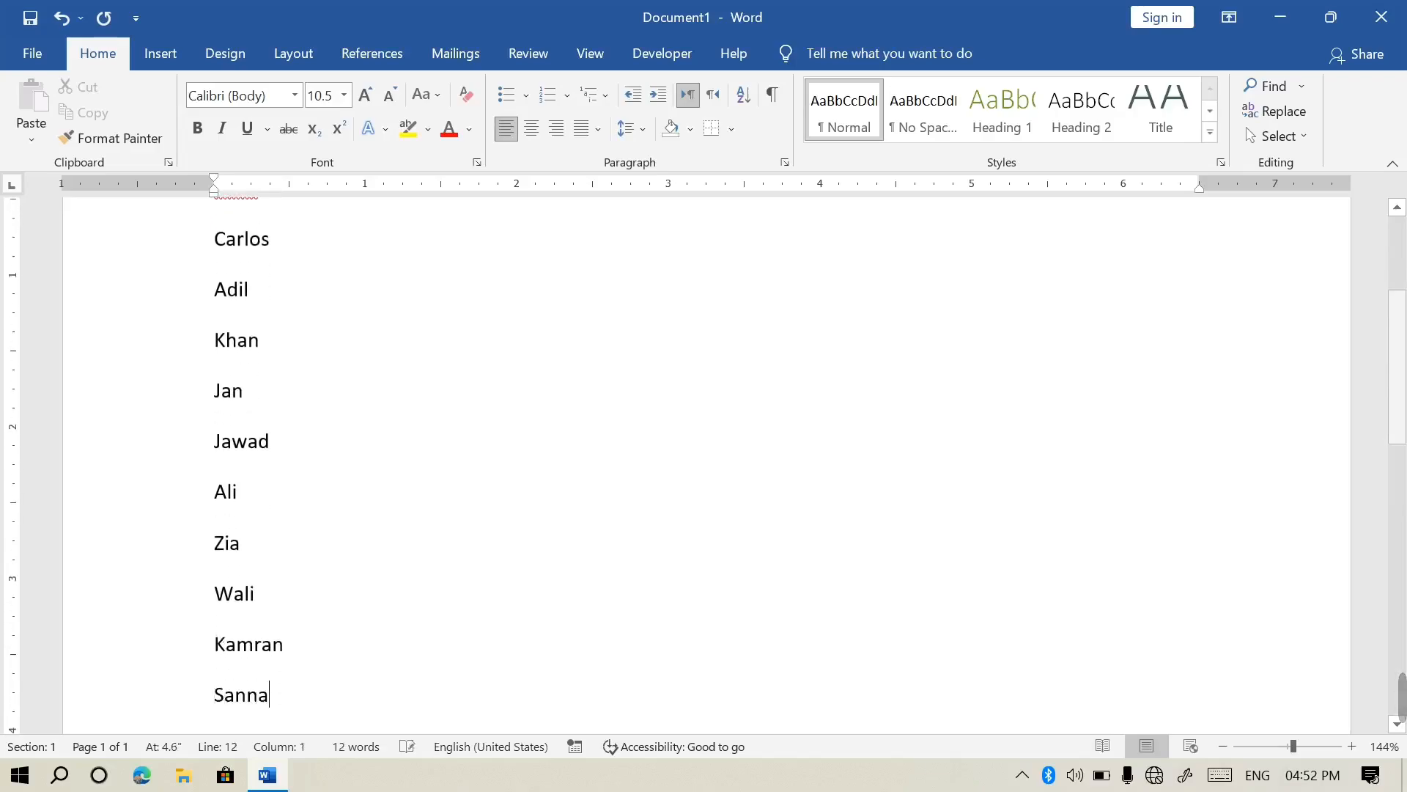
pyautogui.press('BackSpace')
pyautogui.press('BackSpace')
pyautogui.write('aullah')
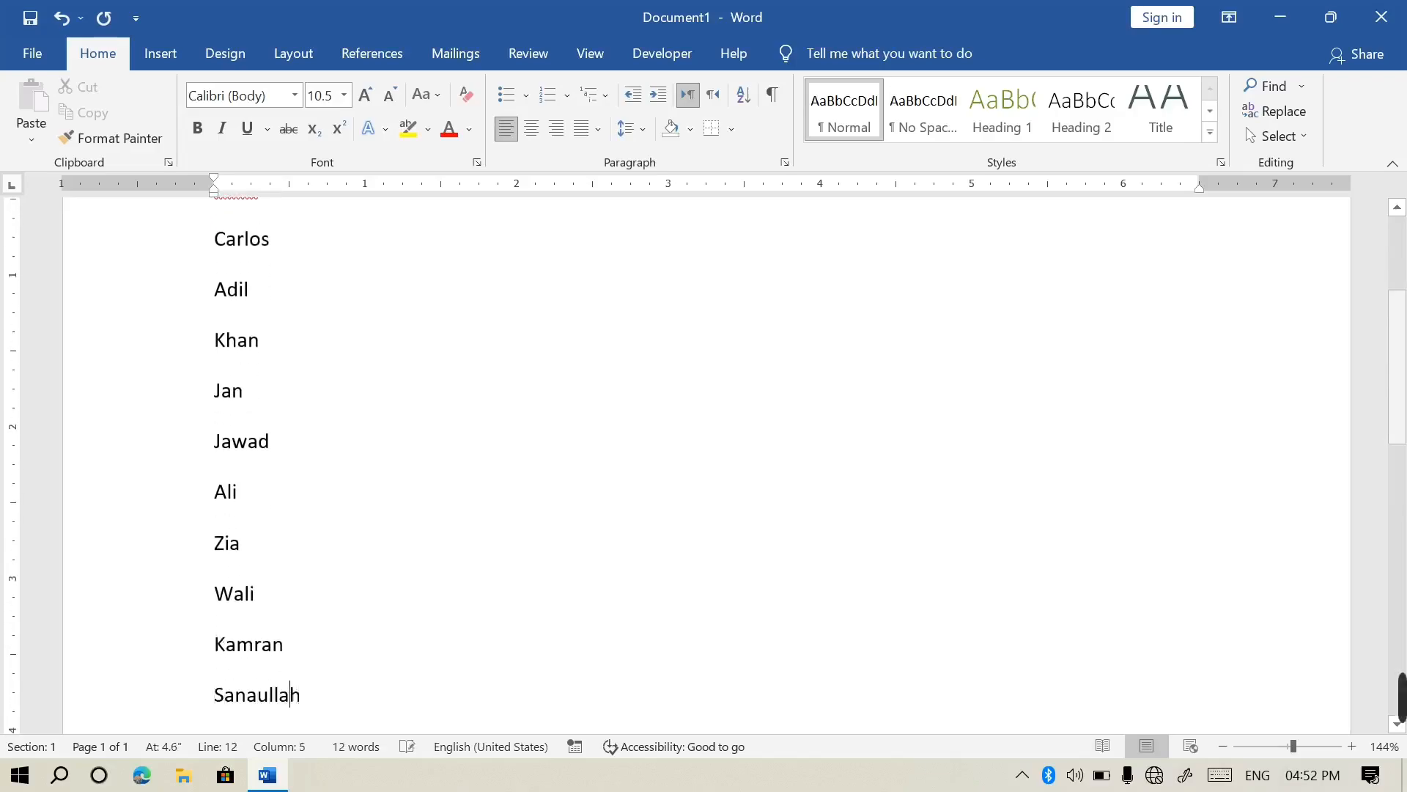
pyautogui.scroll(4, 704, 462)
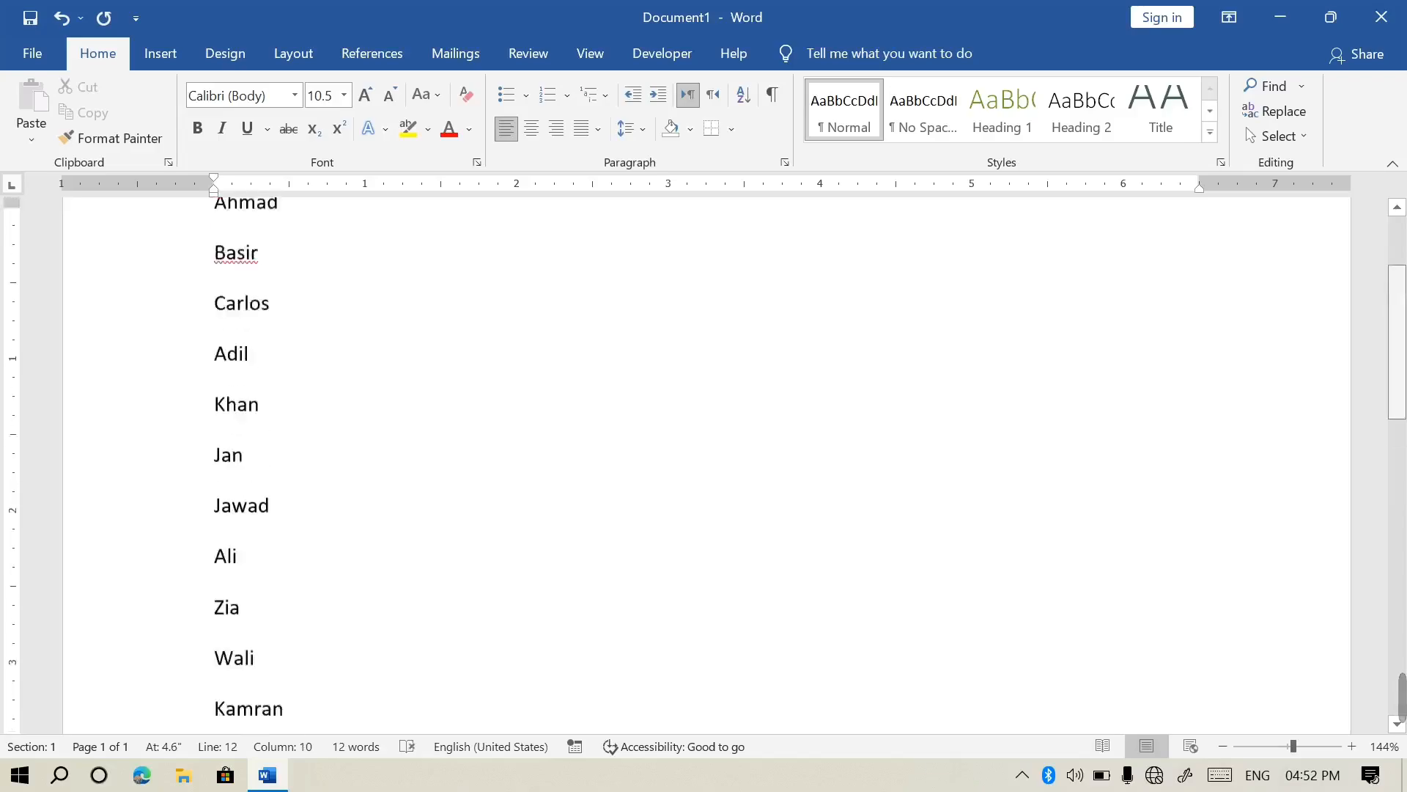
pyautogui.scroll(-2, 703, 461)
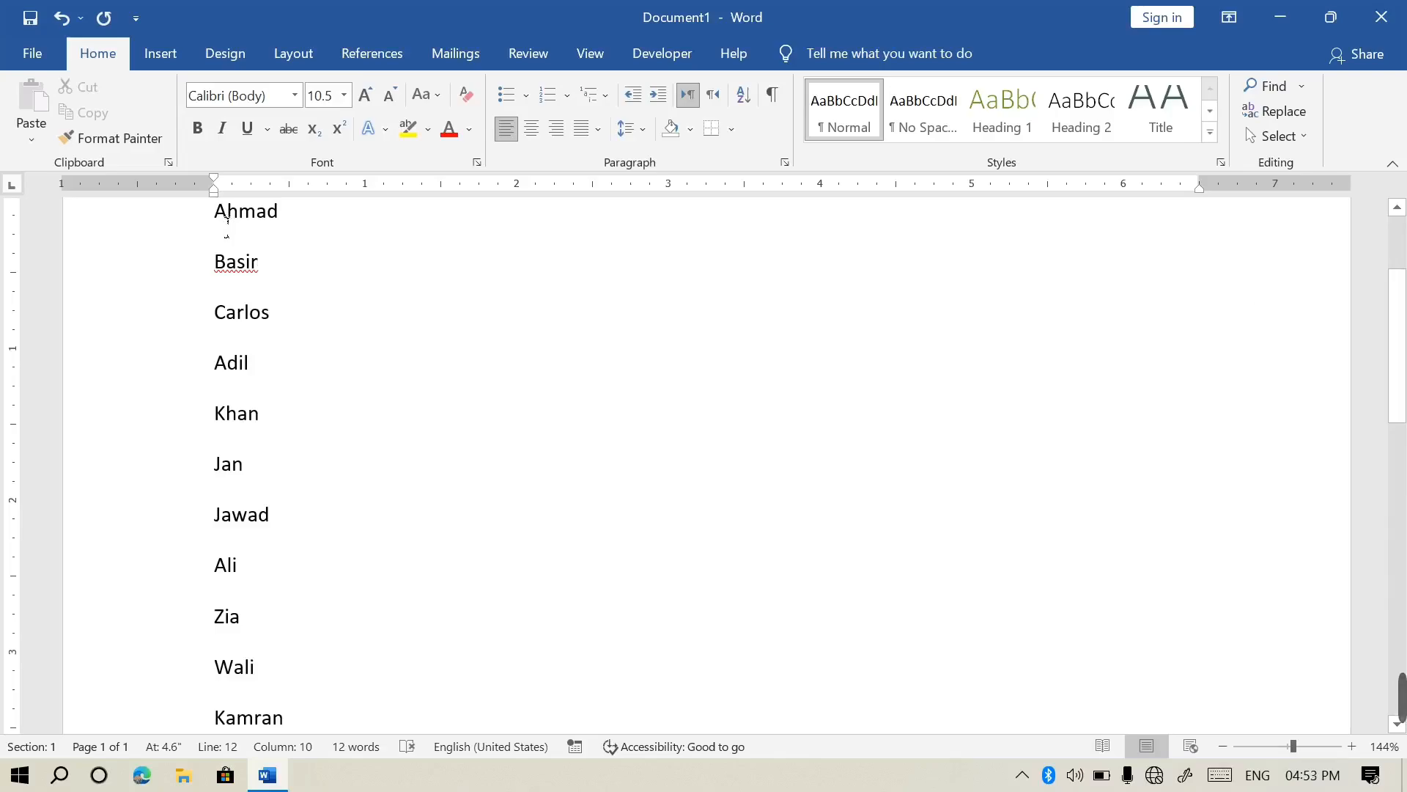
pyautogui.hotkey('ctrl', 'a')
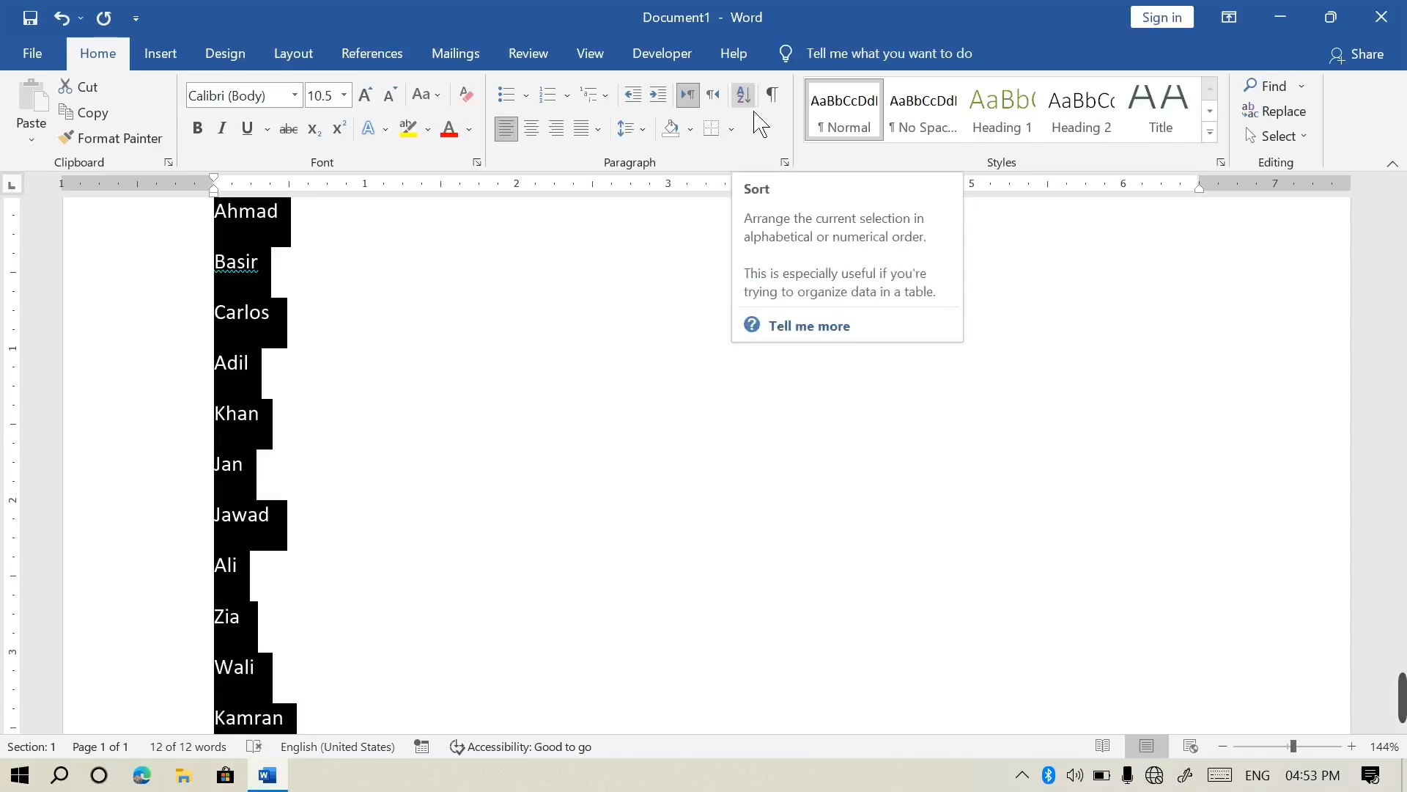
# Sort the names A to Z by Paragraphs, type Text, ascending
pyautogui.click(755, 110)
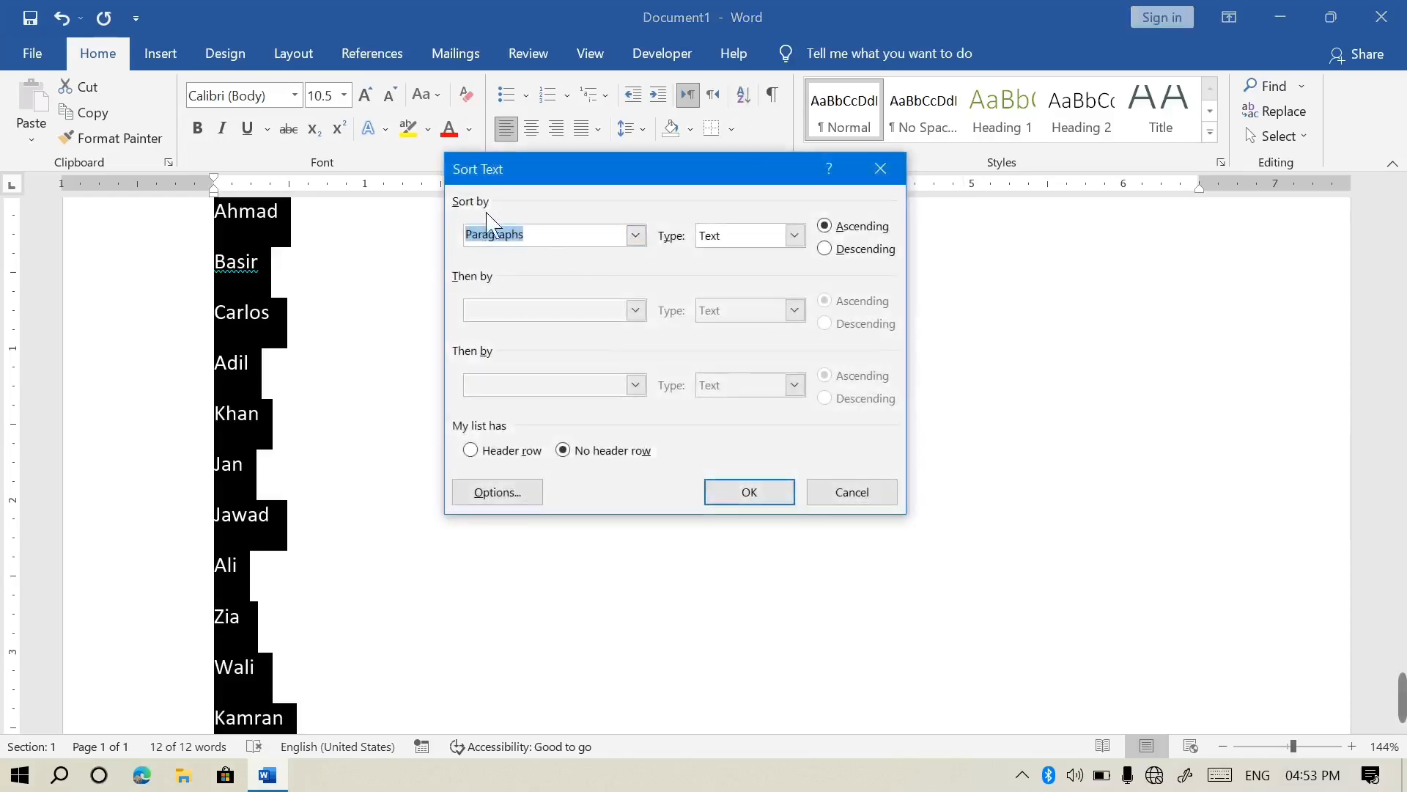
pyautogui.click(641, 242)
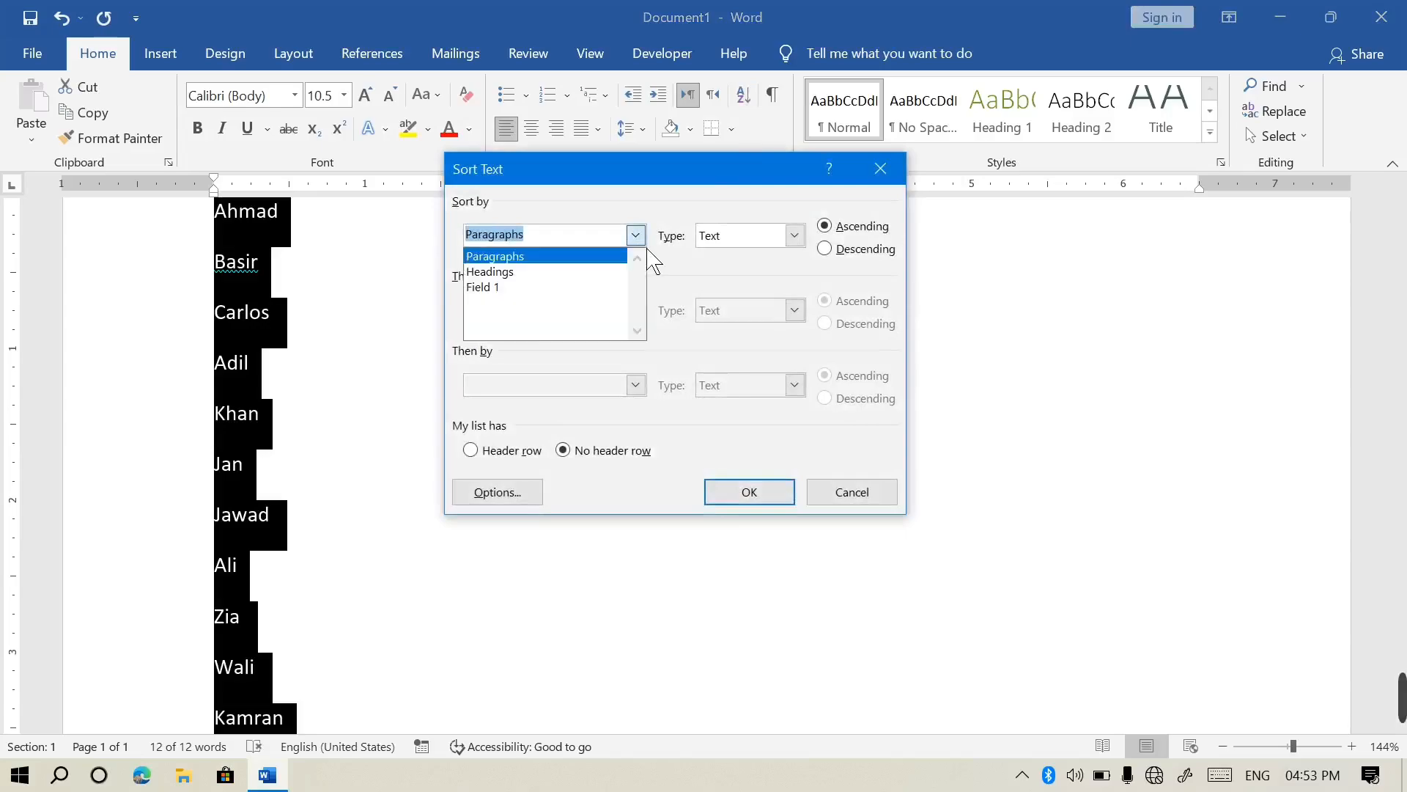
pyautogui.click(650, 256)
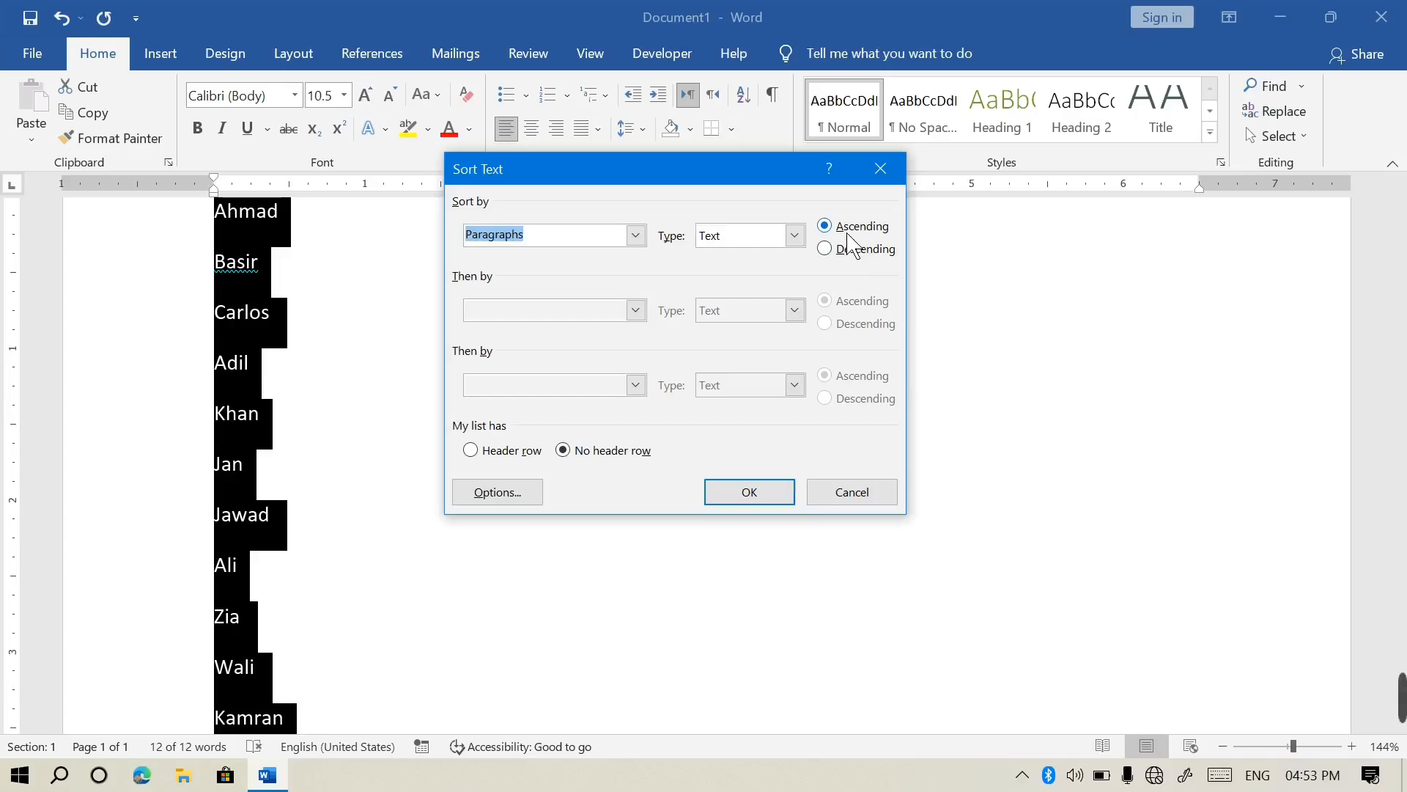
pyautogui.click(791, 503)
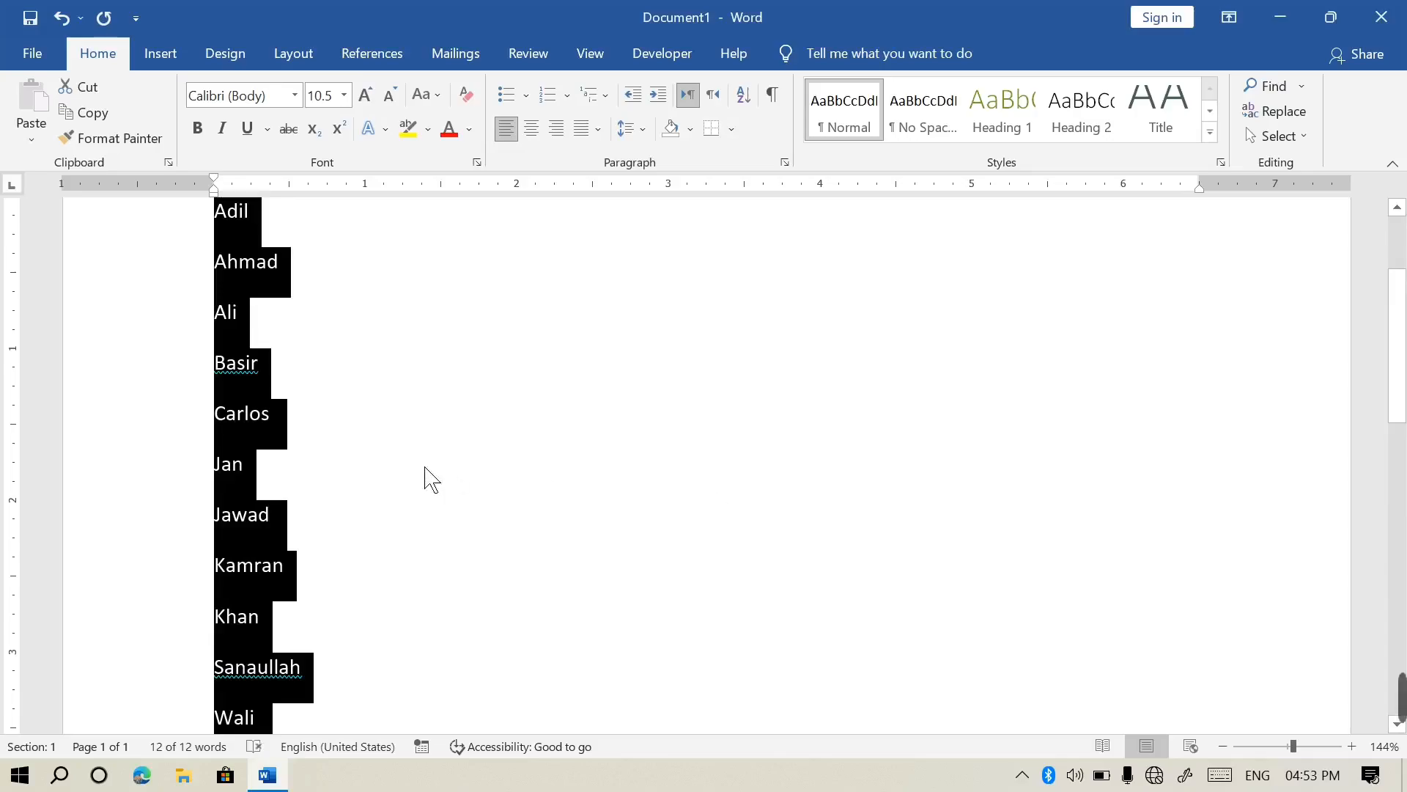
pyautogui.scroll(3, 811, 368)
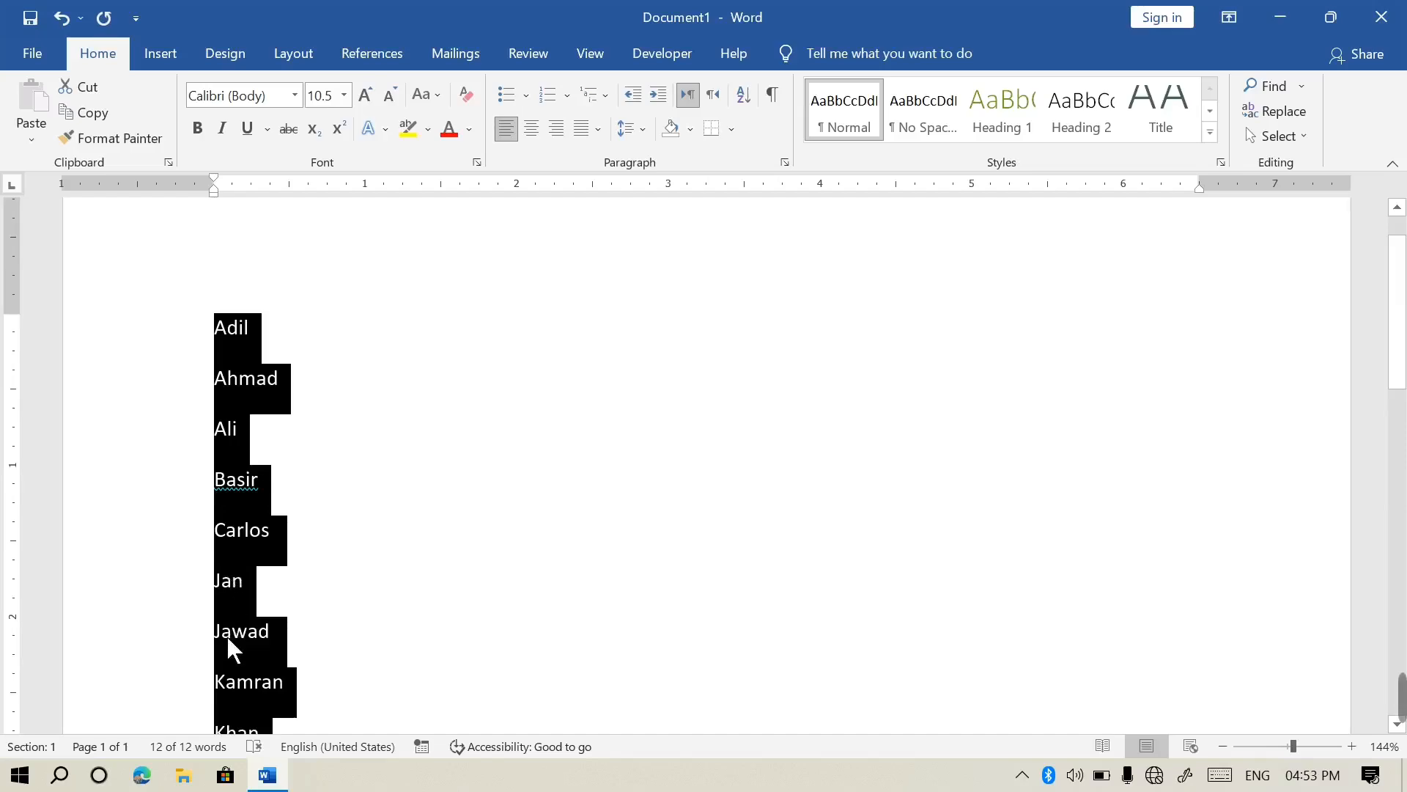
pyautogui.scroll(-3, 1400, 429)
pyautogui.scroll(-1, 1400, 428)
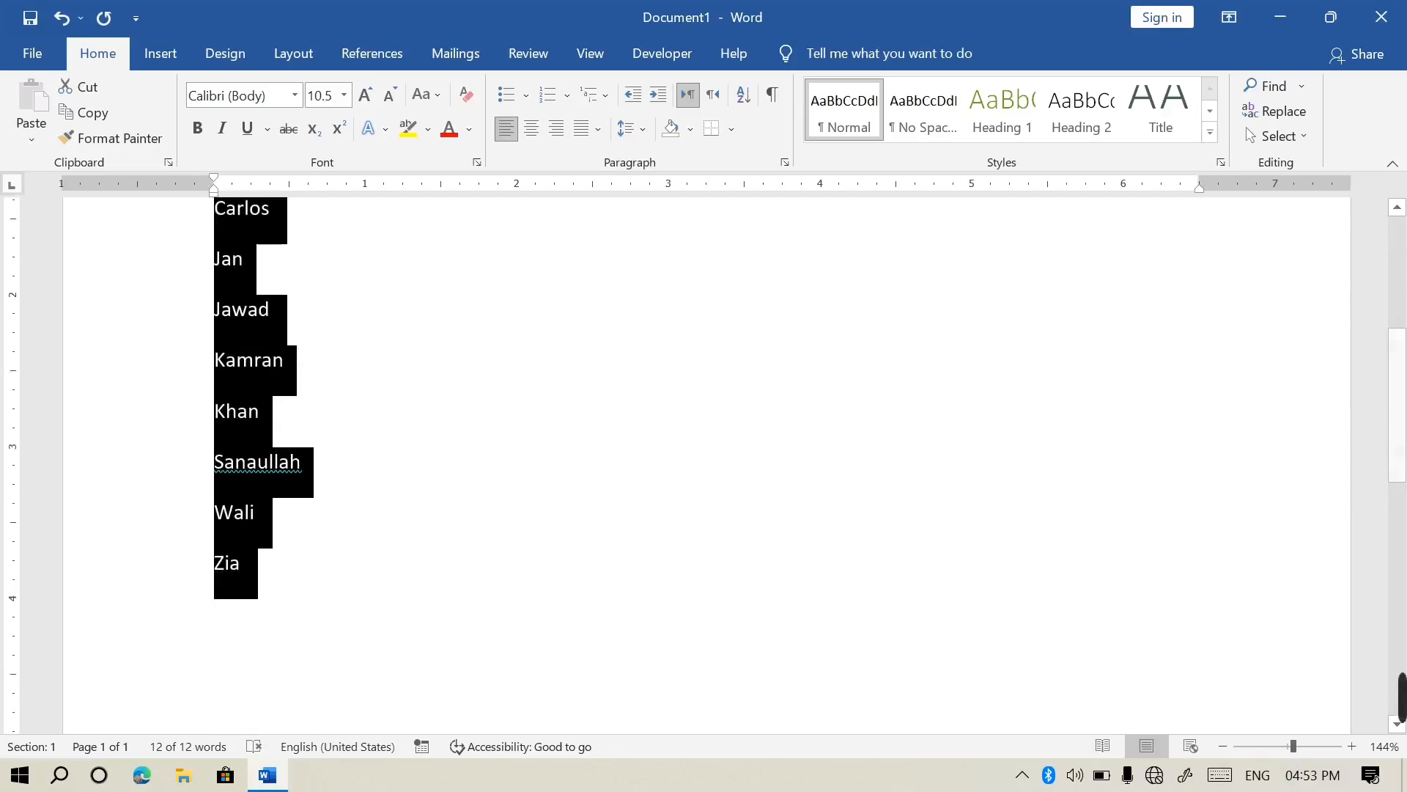
pyautogui.scroll(3, 1397, 404)
pyautogui.scroll(1, 361, 340)
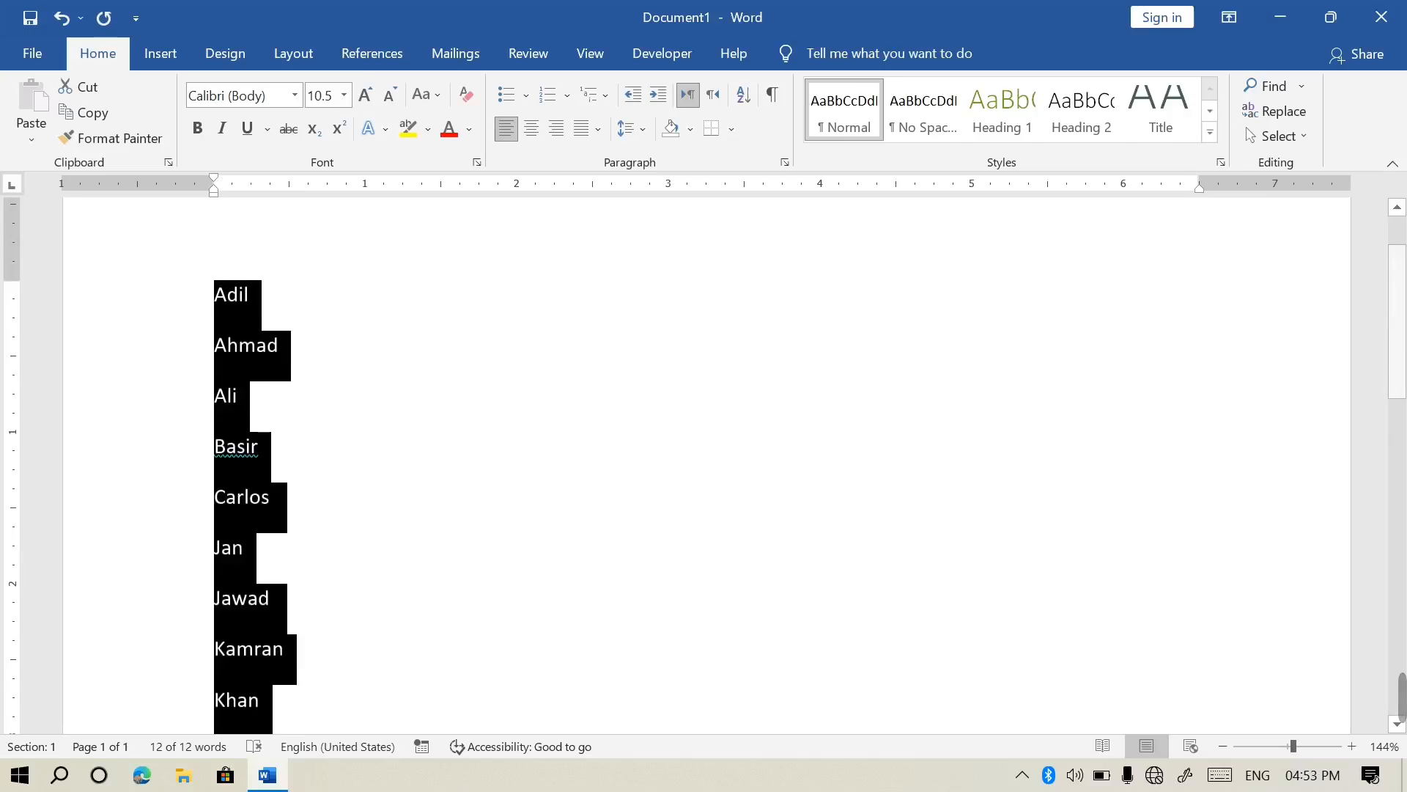
# Re-sort the names in descending order, Z to A, and deselect the list
pyautogui.click(755, 112)
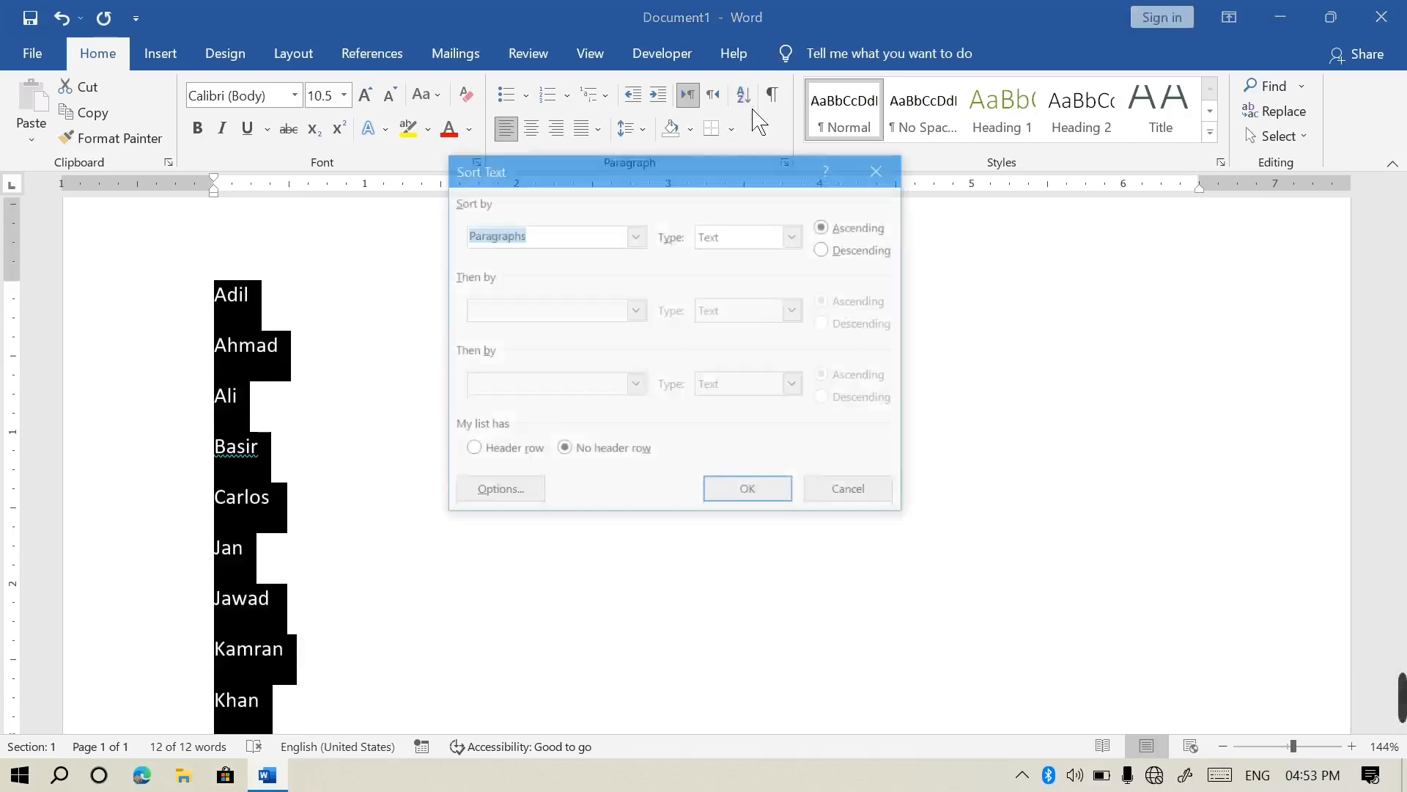
pyautogui.click(841, 253)
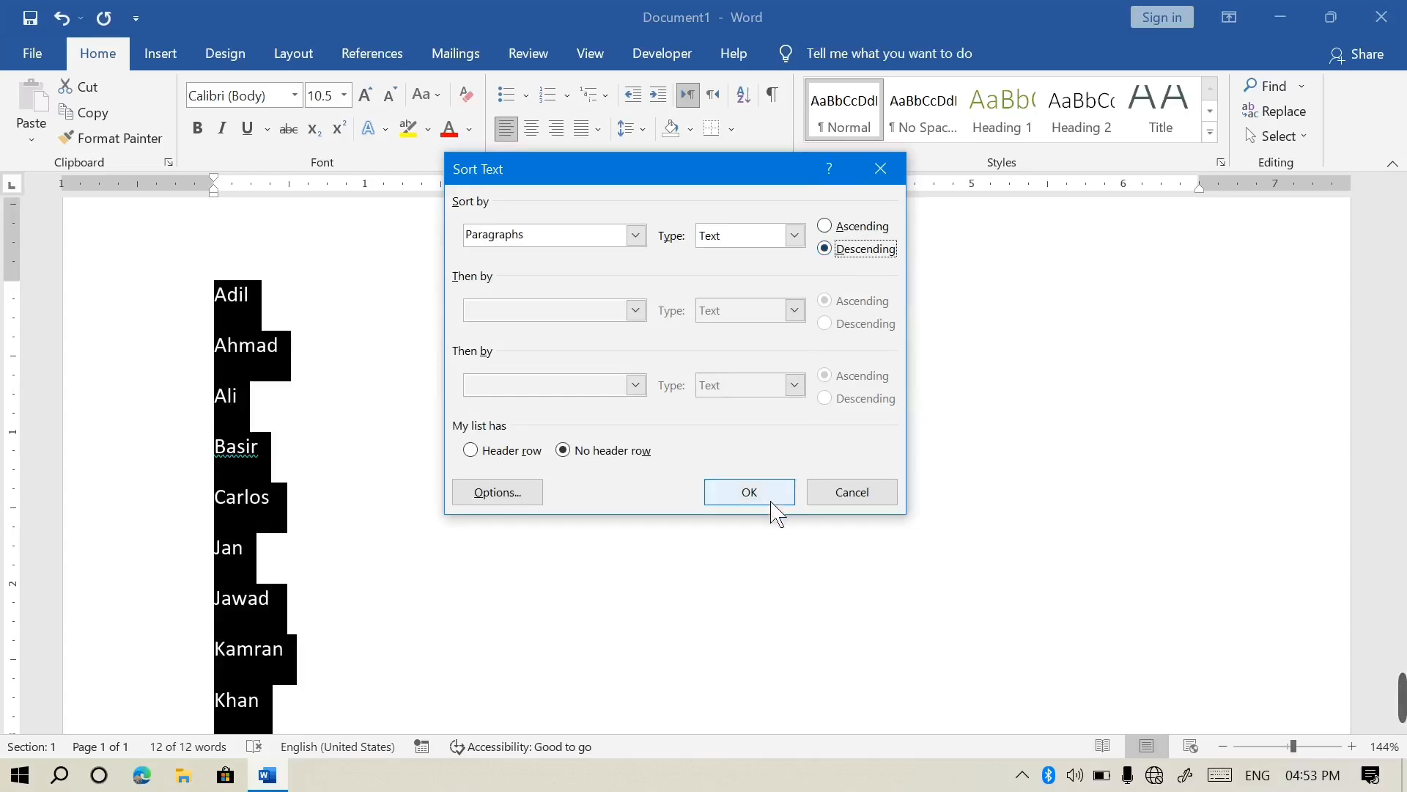
pyautogui.click(749, 492)
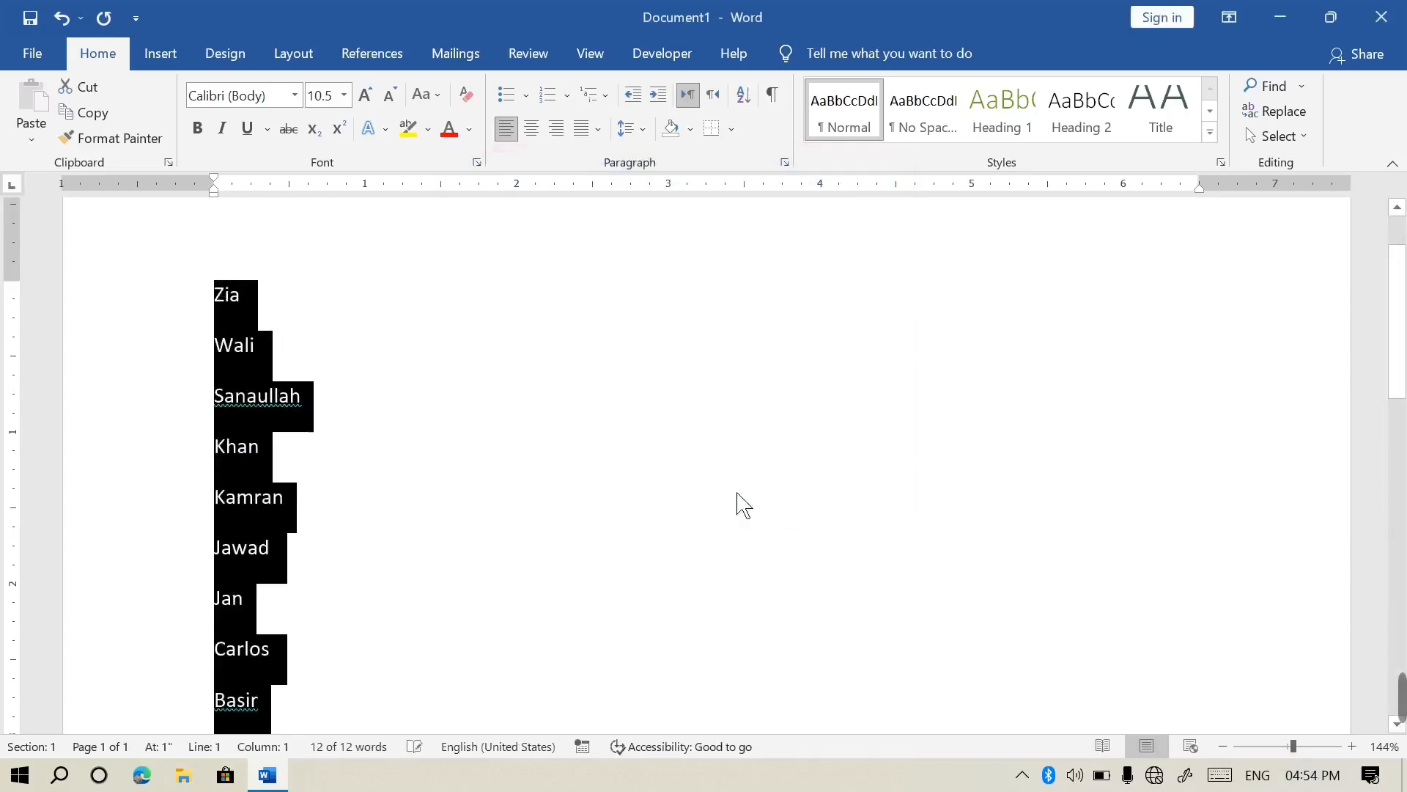
pyautogui.click(598, 402)
# Select all the names and delete them
pyautogui.tripleClick(237, 299)
pyautogui.click(282, 343)
pyautogui.click(241, 491)
pyautogui.moveTo(232, 311); pyautogui.dragTo(305, 634)
pyautogui.hotkey('ctrl', 'a')
pyautogui.press('Delete')
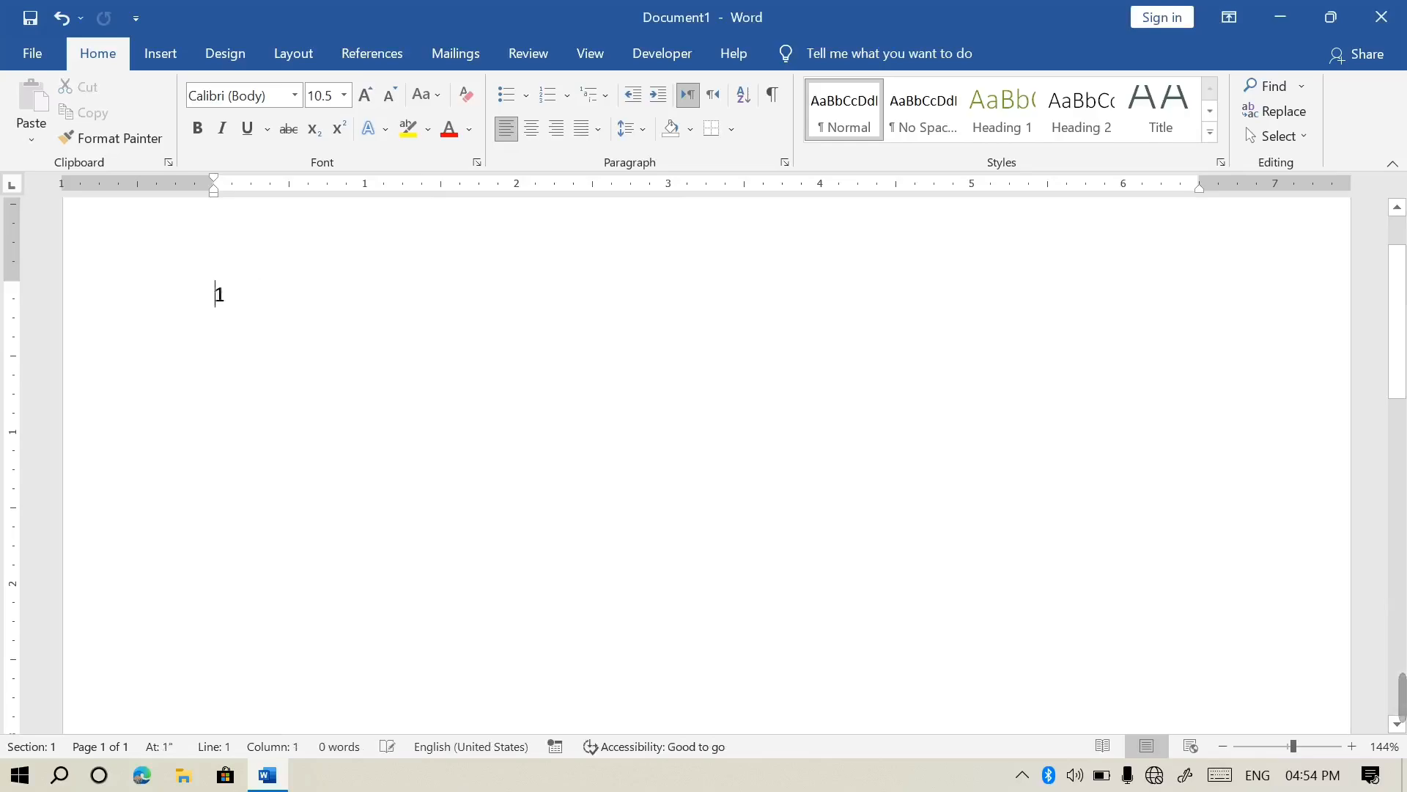
# Type the numbers 12, 123, 14, 41, 41141, 1451, 515 and 245 on separate lines
pyautogui.write('12 ')
pyautogui.write('123')
pyautogui.press('Return')
pyautogui.write('14')
pyautogui.press('Return')
pyautogui.write('41')
pyautogui.press('Return')
pyautogui.write('41141')
pyautogui.press('Return')
pyautogui.write('1451')
pyautogui.press('Return')
pyautogui.write('515')
pyautogui.press('Return')
pyautogui.press('BackSpace')
pyautogui.press('BackSpace')
pyautogui.write('53')
pyautogui.press('BackSpace')
pyautogui.press('BackSpace')
pyautogui.press('Return')
pyautogui.write('245')
pyautogui.press('Return')
# Sort the number column ascending by Number, from 12 to 41141
pyautogui.moveTo(289, 669); pyautogui.dragTo(216, 294)
pyautogui.click(743, 94)
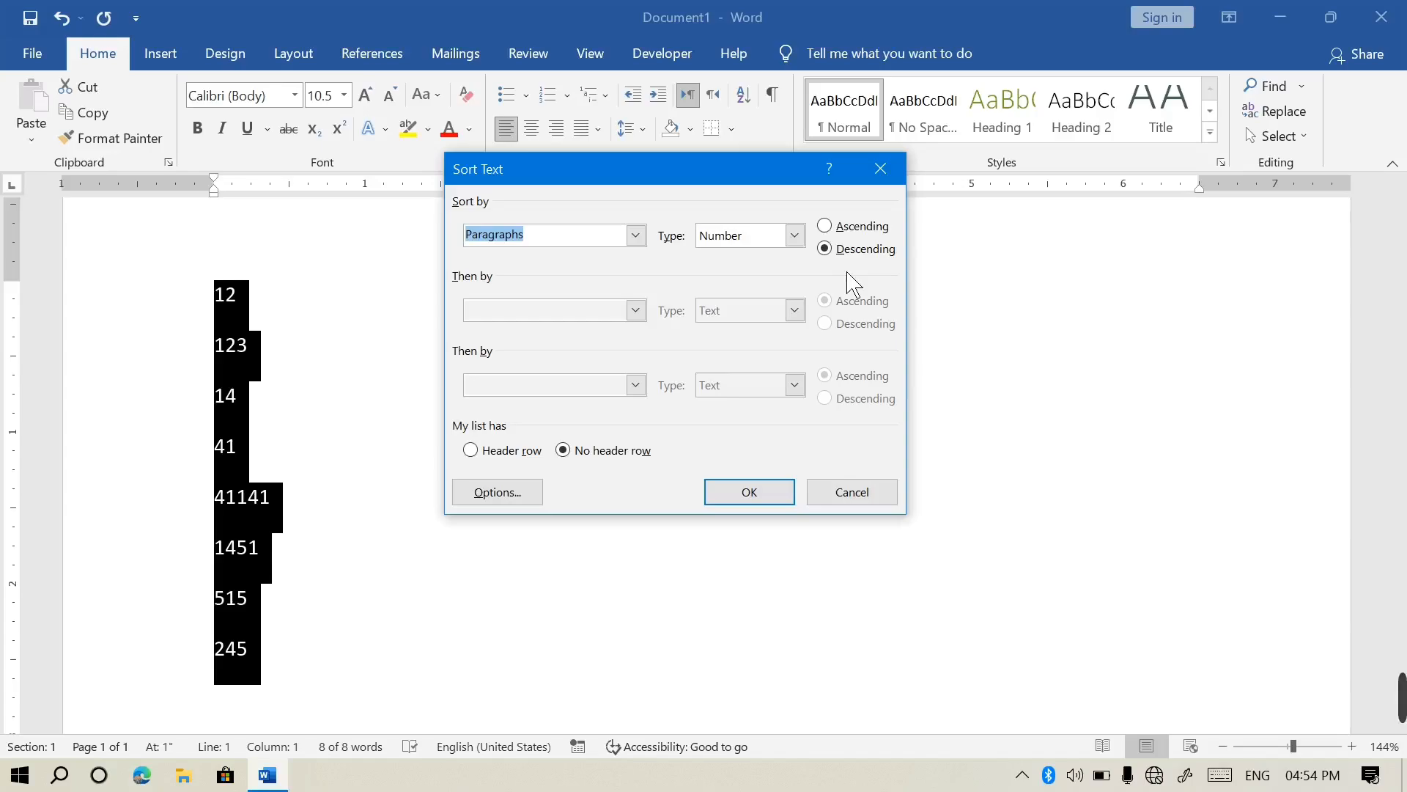
pyautogui.hotkey('alt', 'a')
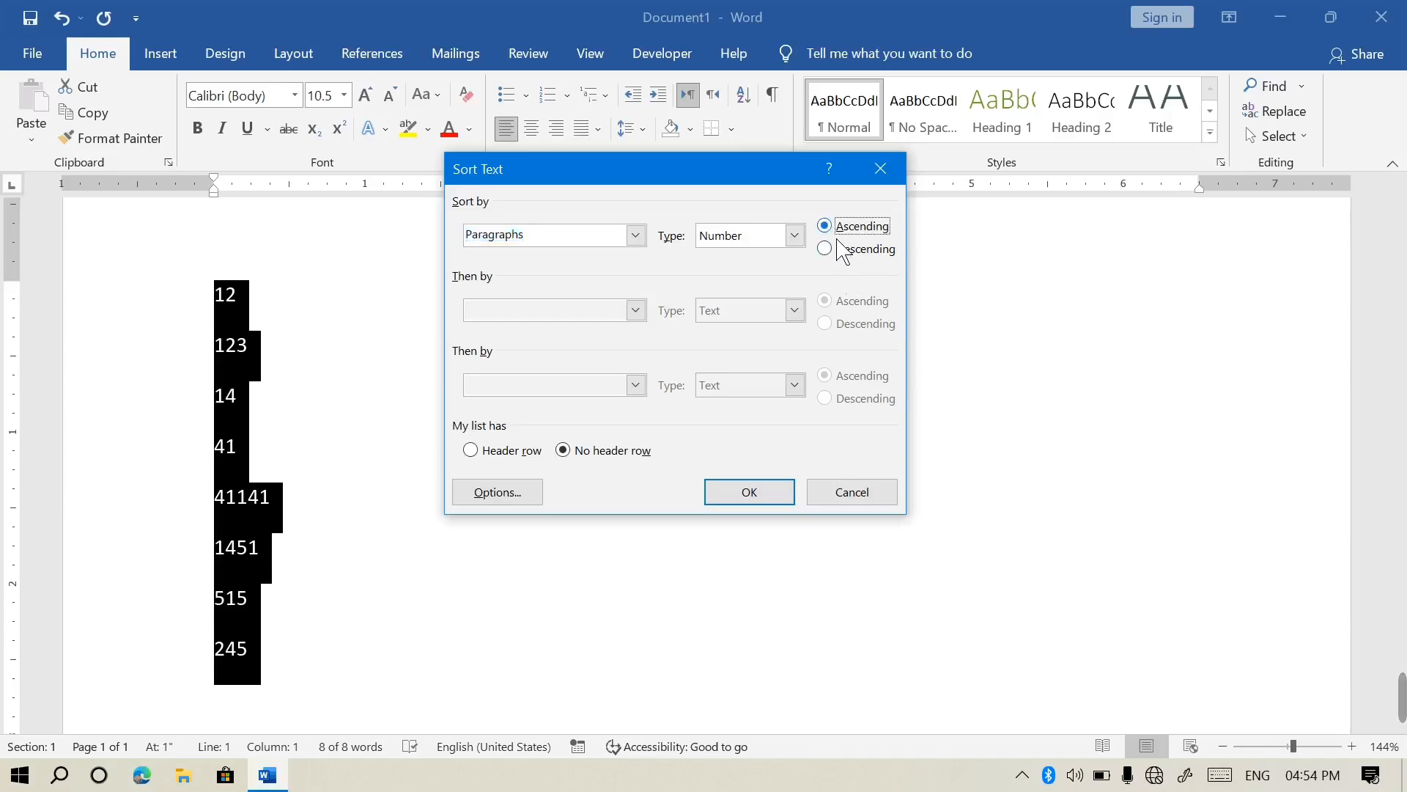
pyautogui.click(770, 503)
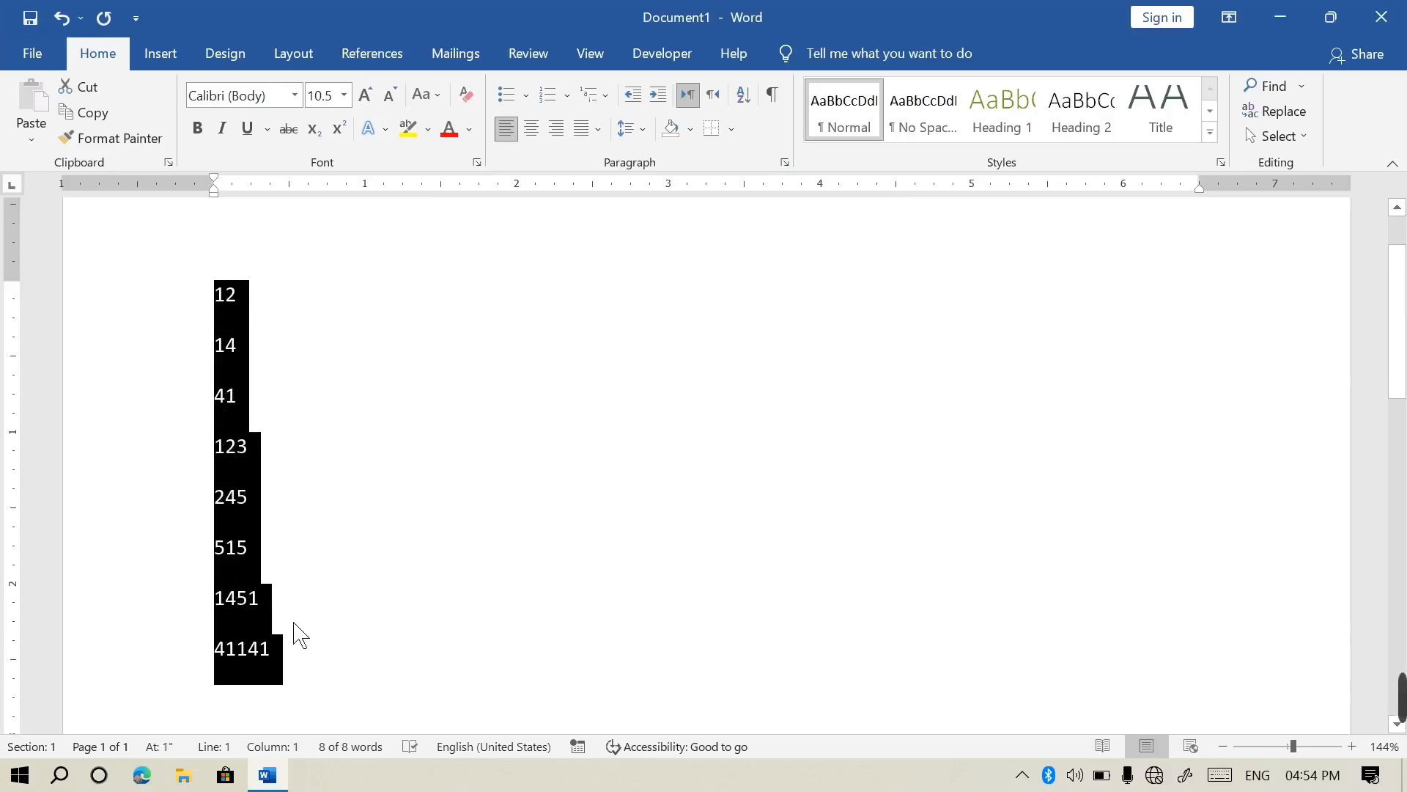
pyautogui.click(744, 97)
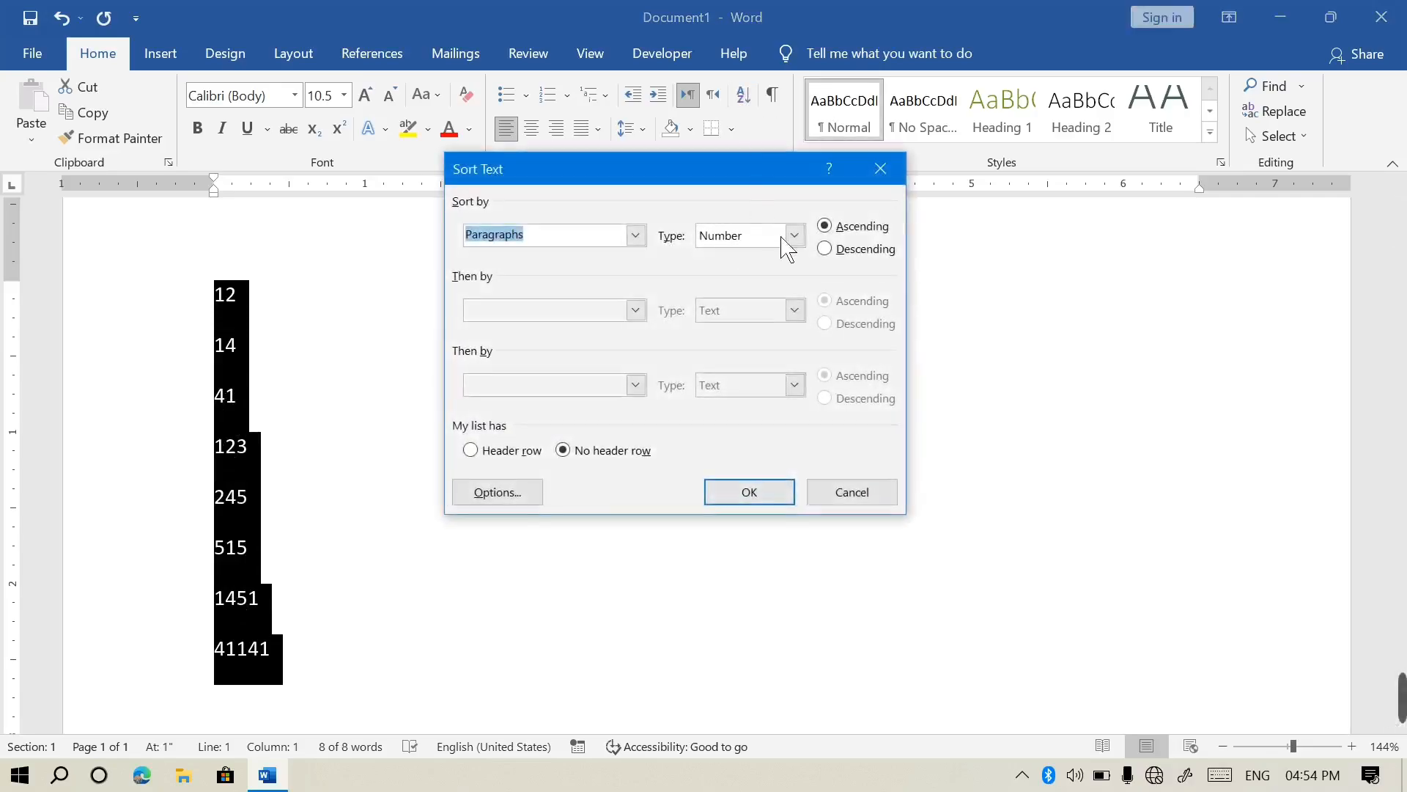
# Re-sort the numbers descending from 41141 to 12, then delete them
pyautogui.click(841, 256)
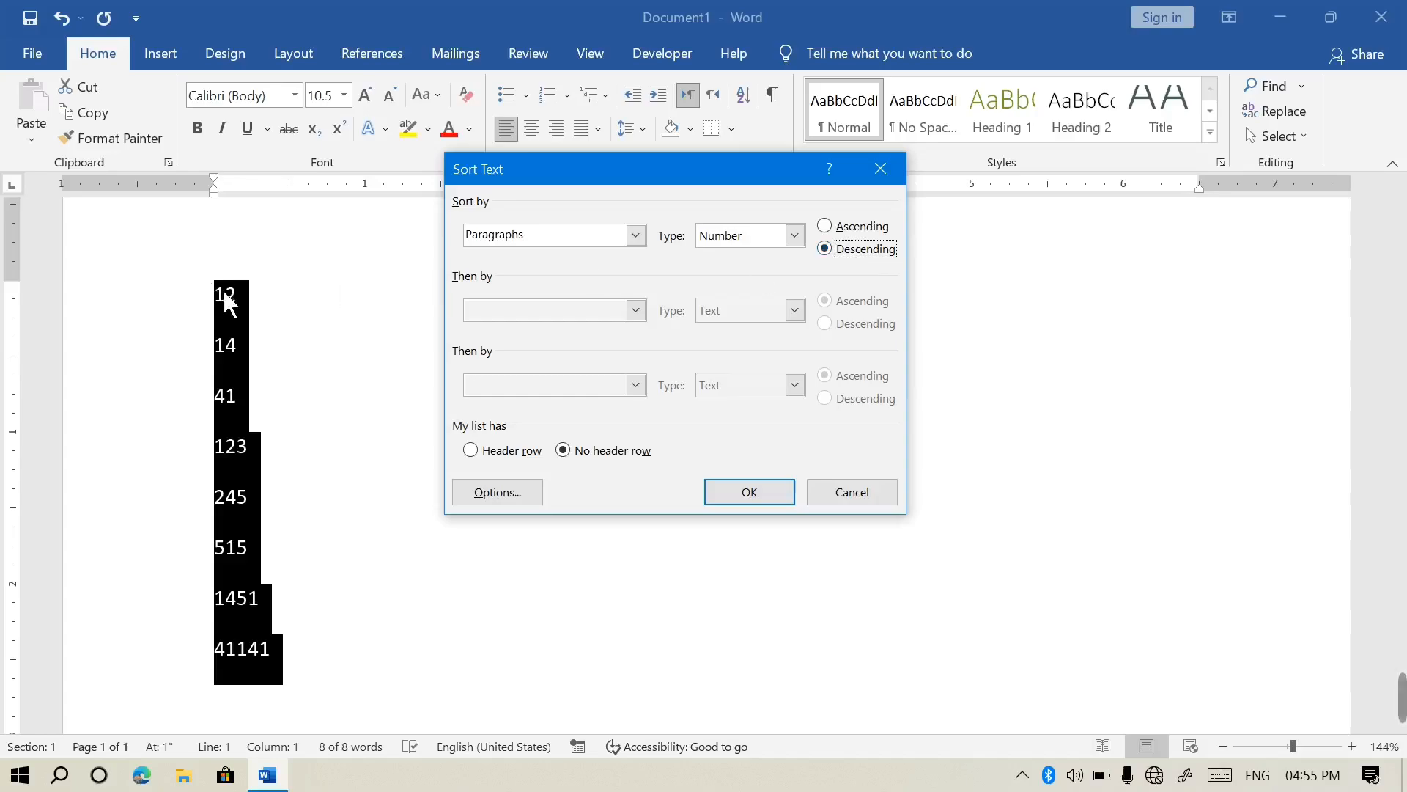
pyautogui.click(776, 500)
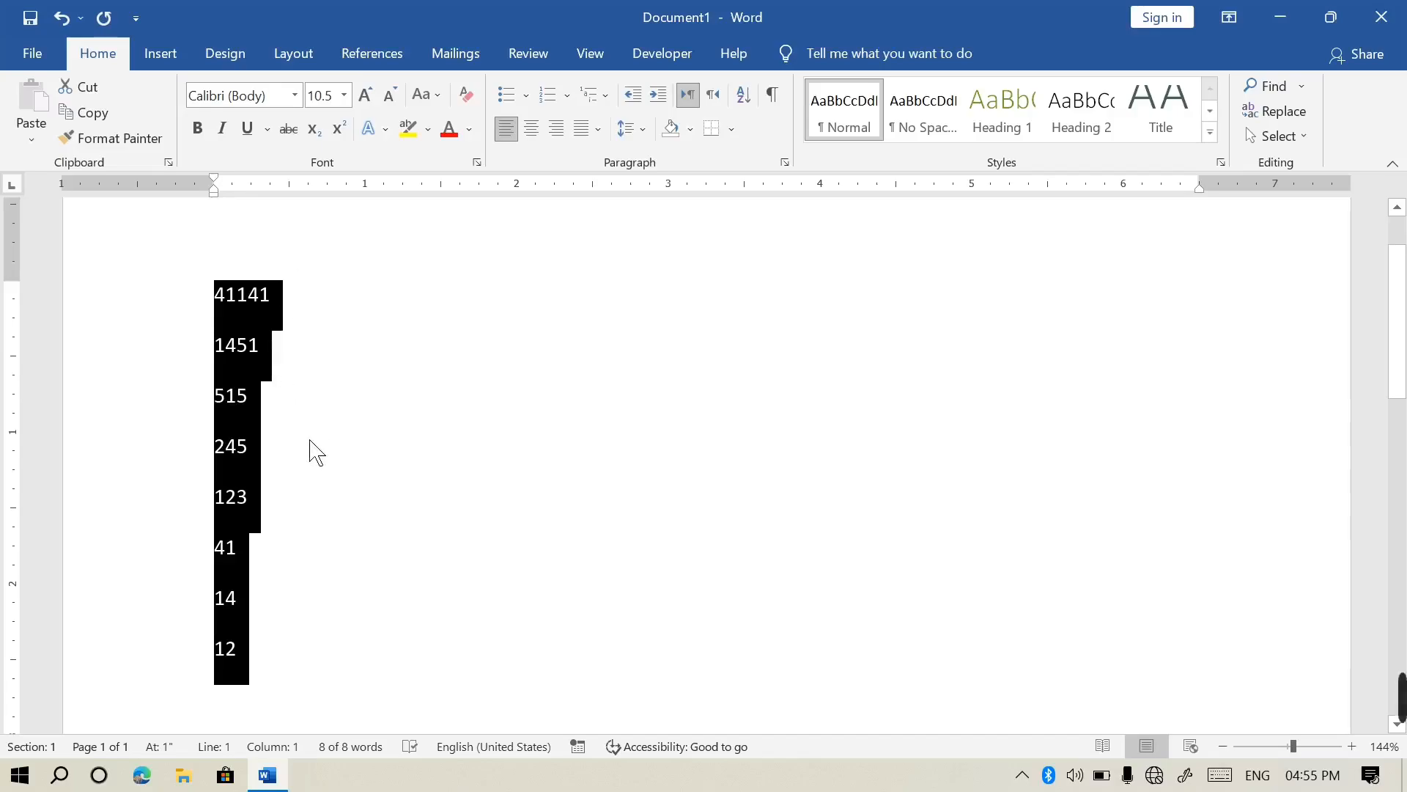
pyautogui.press('Delete')
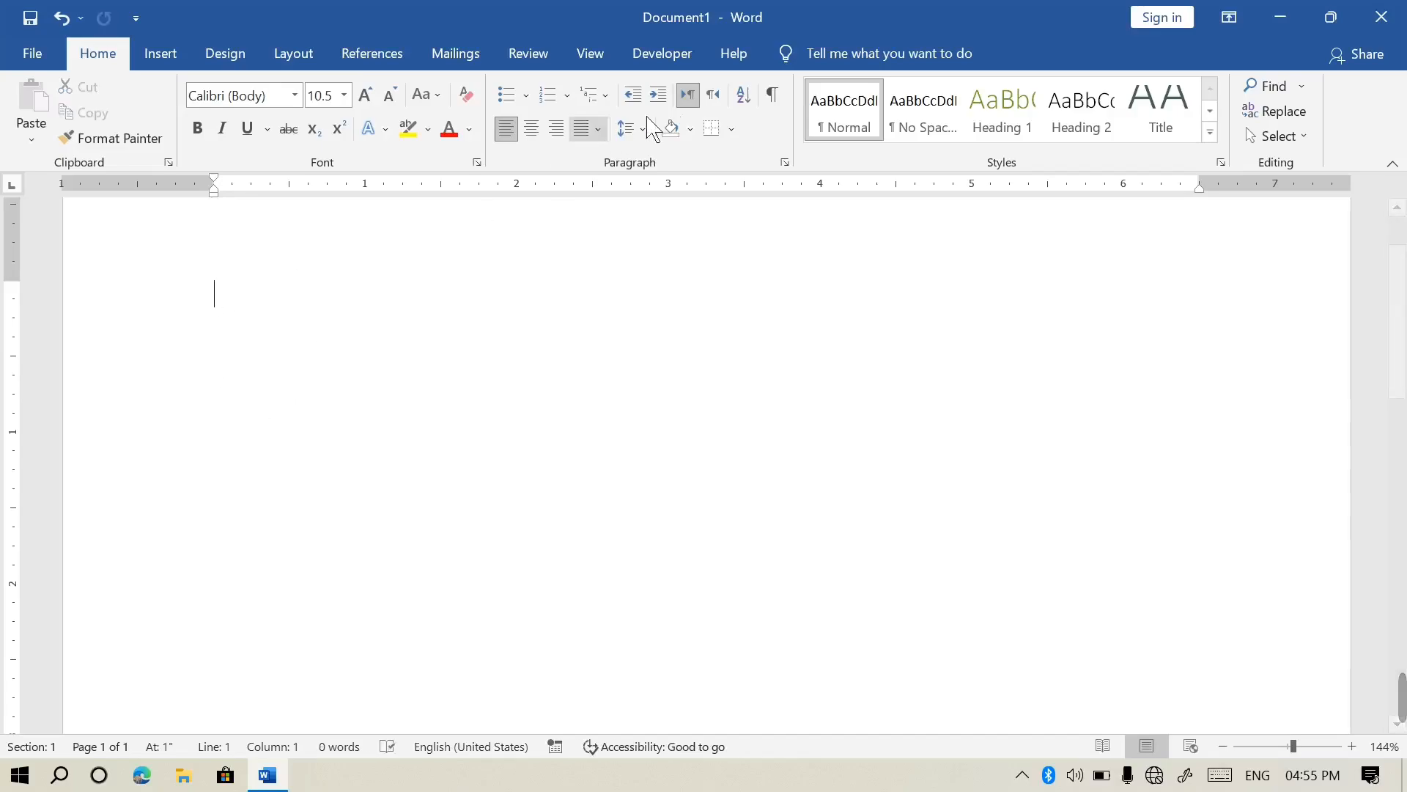
# Open the Sort dialog on the empty page and cancel it
pyautogui.click(748, 97)
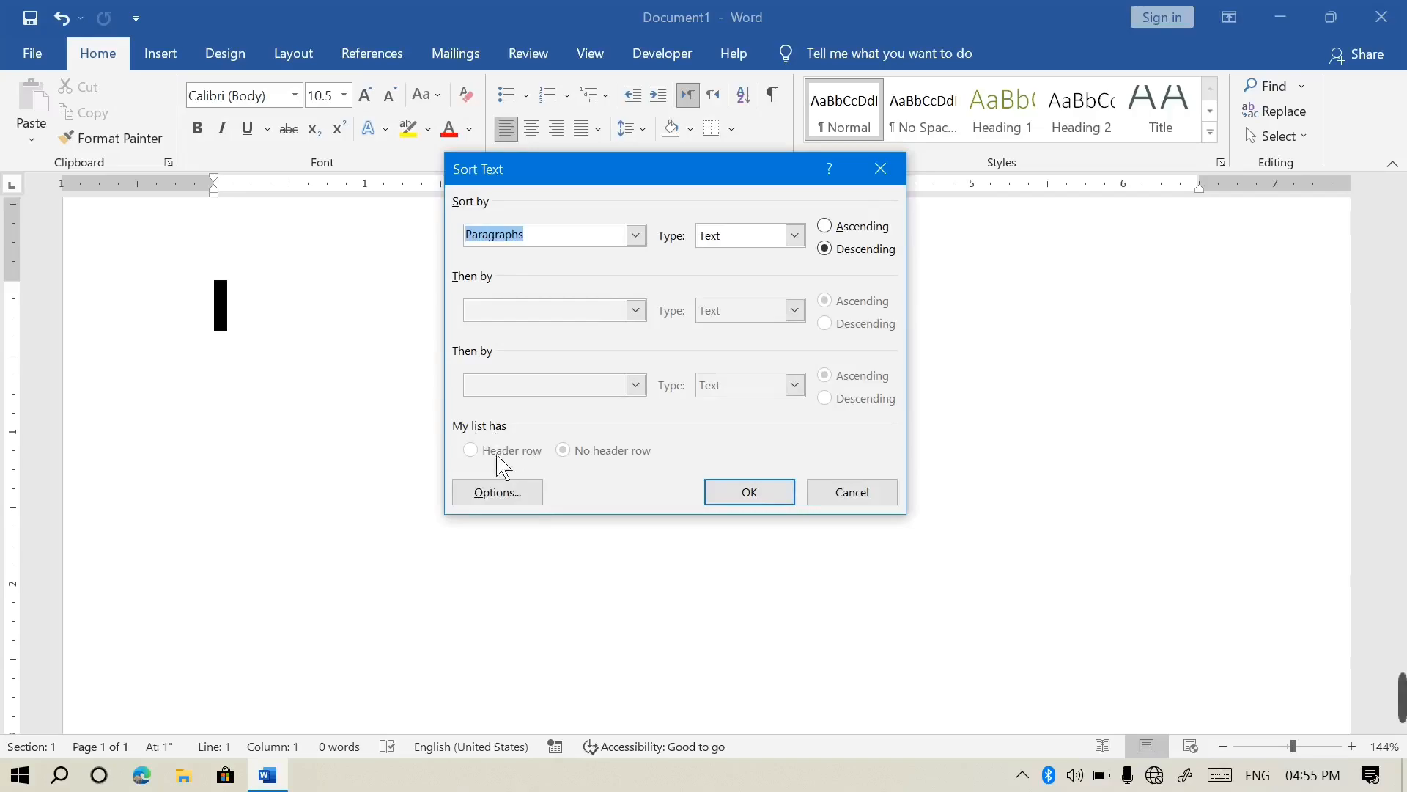
pyautogui.click(870, 506)
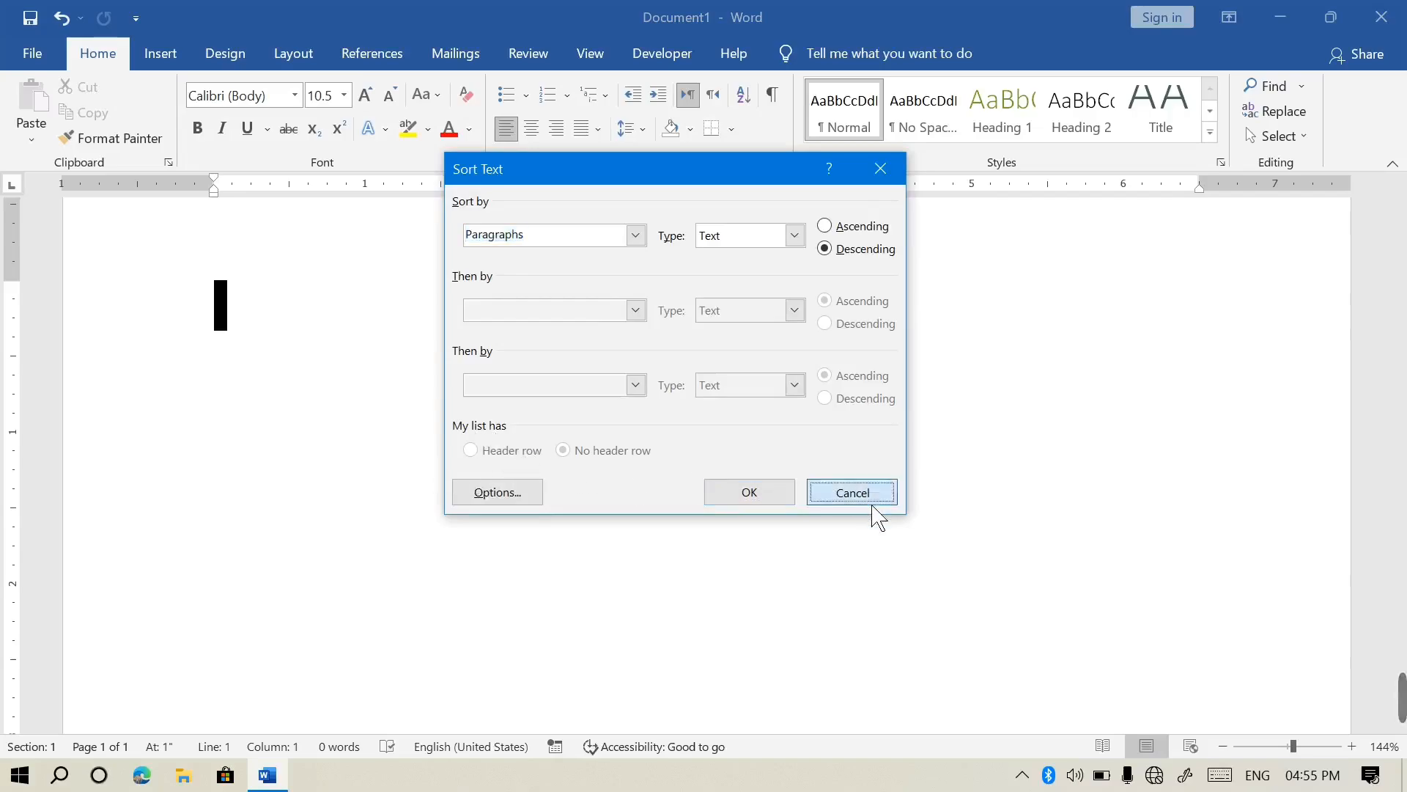
pyautogui.click(178, 66)
# Insert a 7-column, 8-row table and type the headers No, Name, F name, Post
pyautogui.click(157, 118)
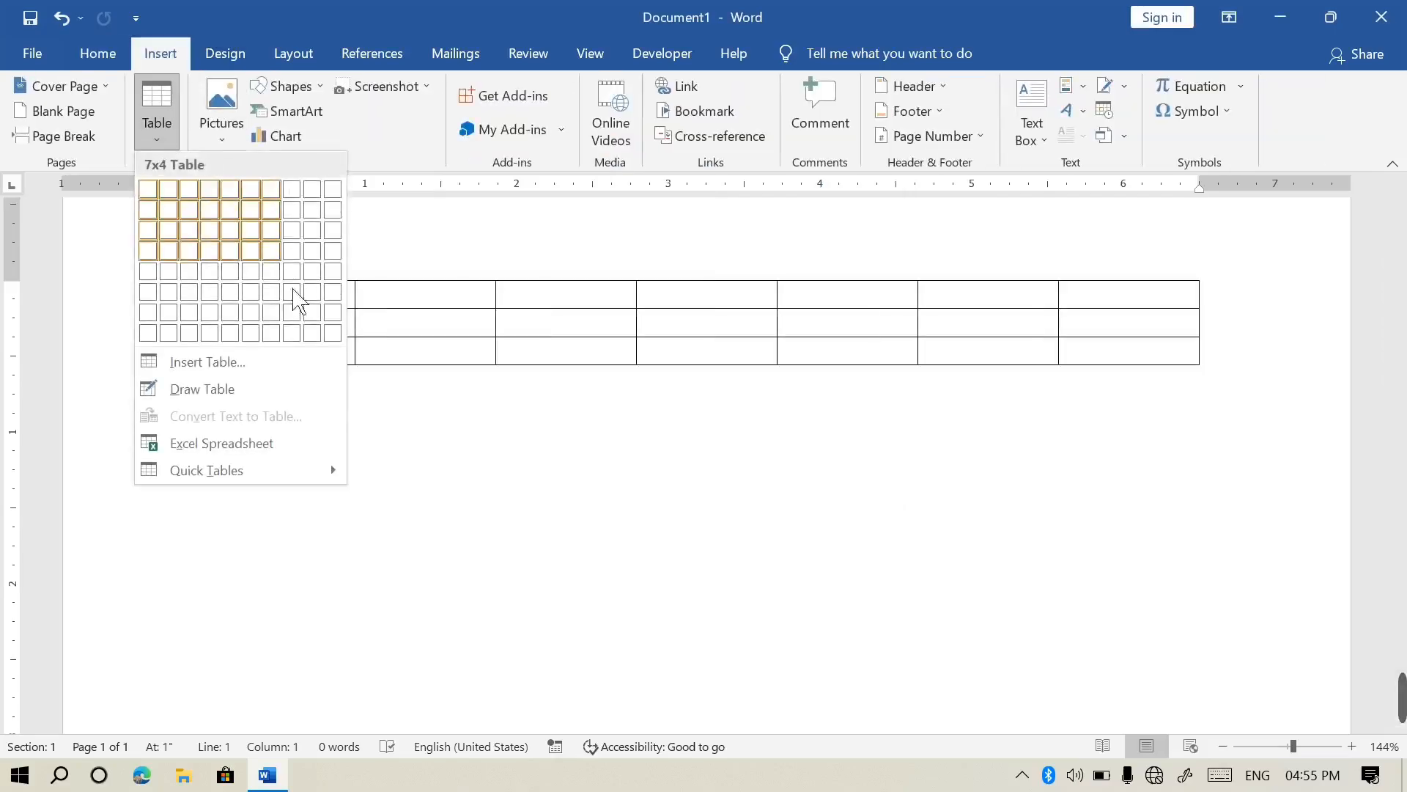
pyautogui.click(279, 334)
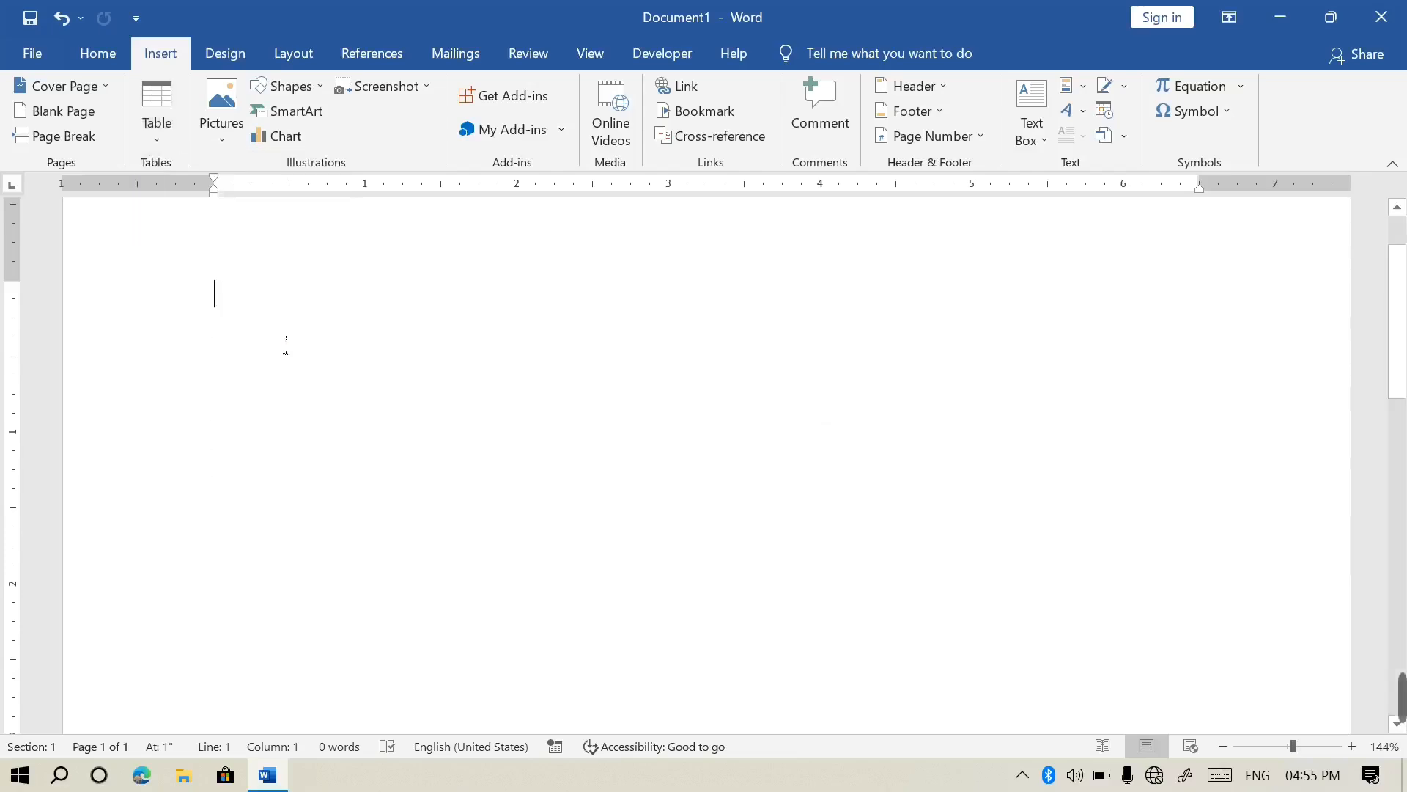
pyautogui.write('No')
pyautogui.press('Tab')
pyautogui.write('name')
pyautogui.press('Tab')
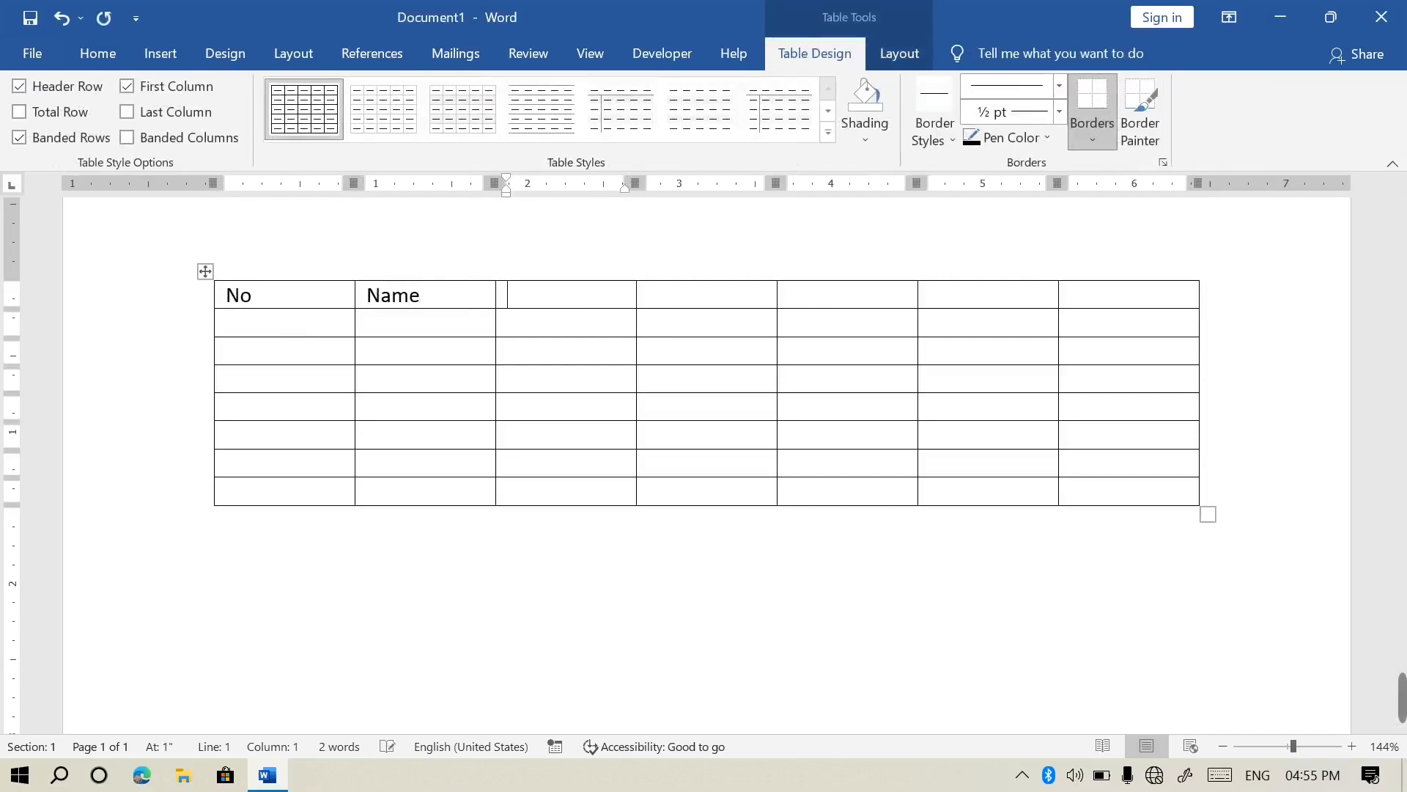
pyautogui.write('f')
pyautogui.press('Tab')
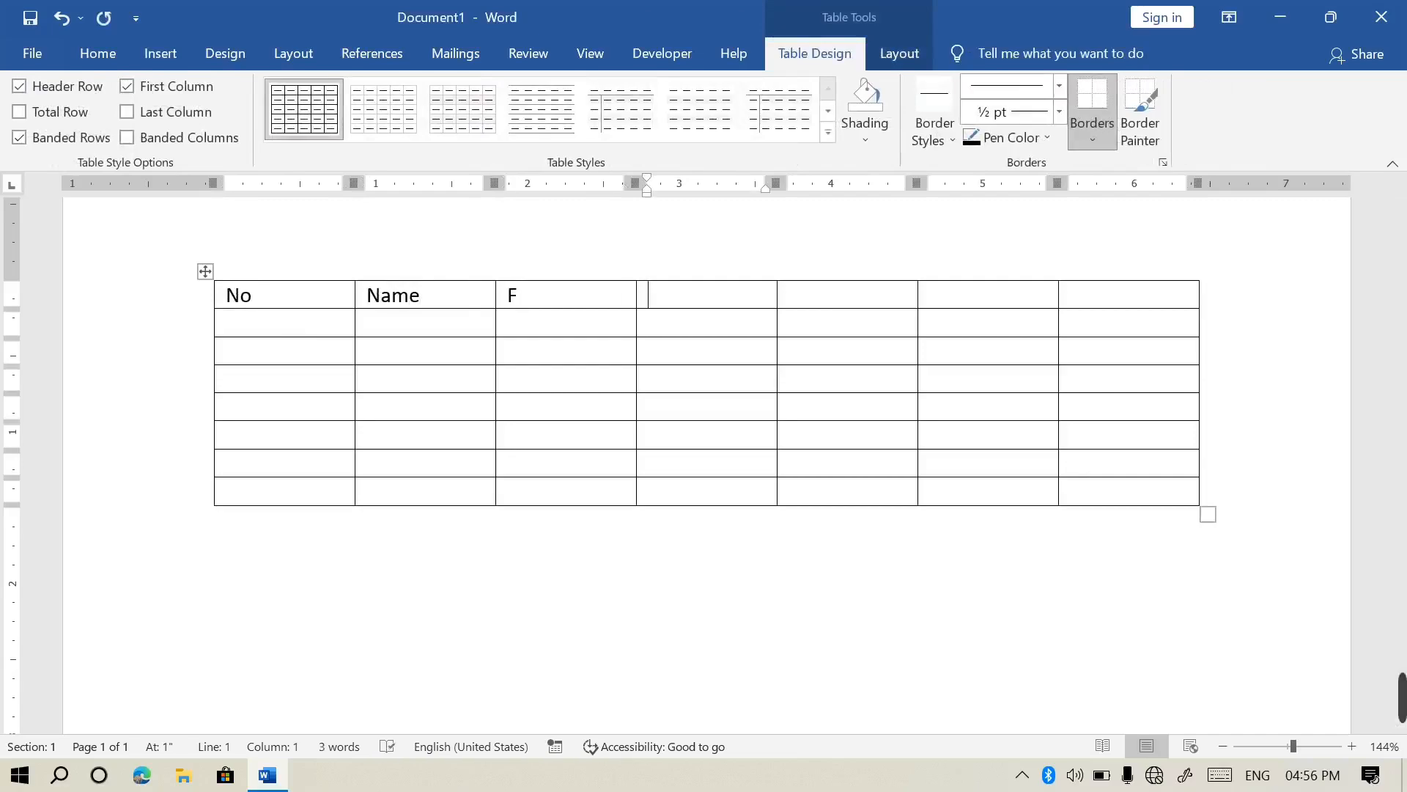
pyautogui.press('BackSpace')
pyautogui.write('name')
pyautogui.press('Tab')
pyautogui.write('post')
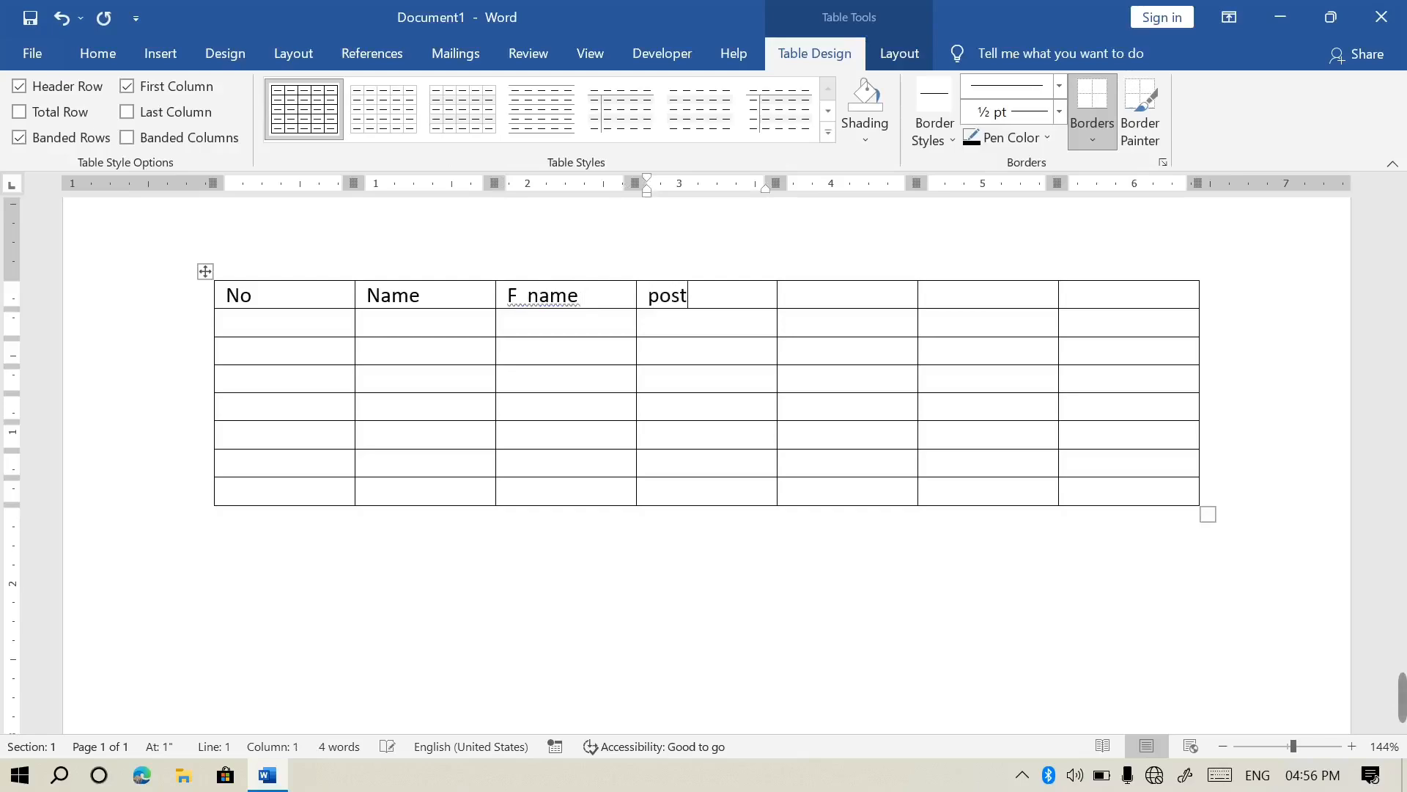
# Add the headers Salary, Bonus and total, correcting the misspelled 'bous' to Bonus
pyautogui.press('Tab')
pyautogui.write('salary')
pyautogui.press('Tab')
pyautogui.write('bous')
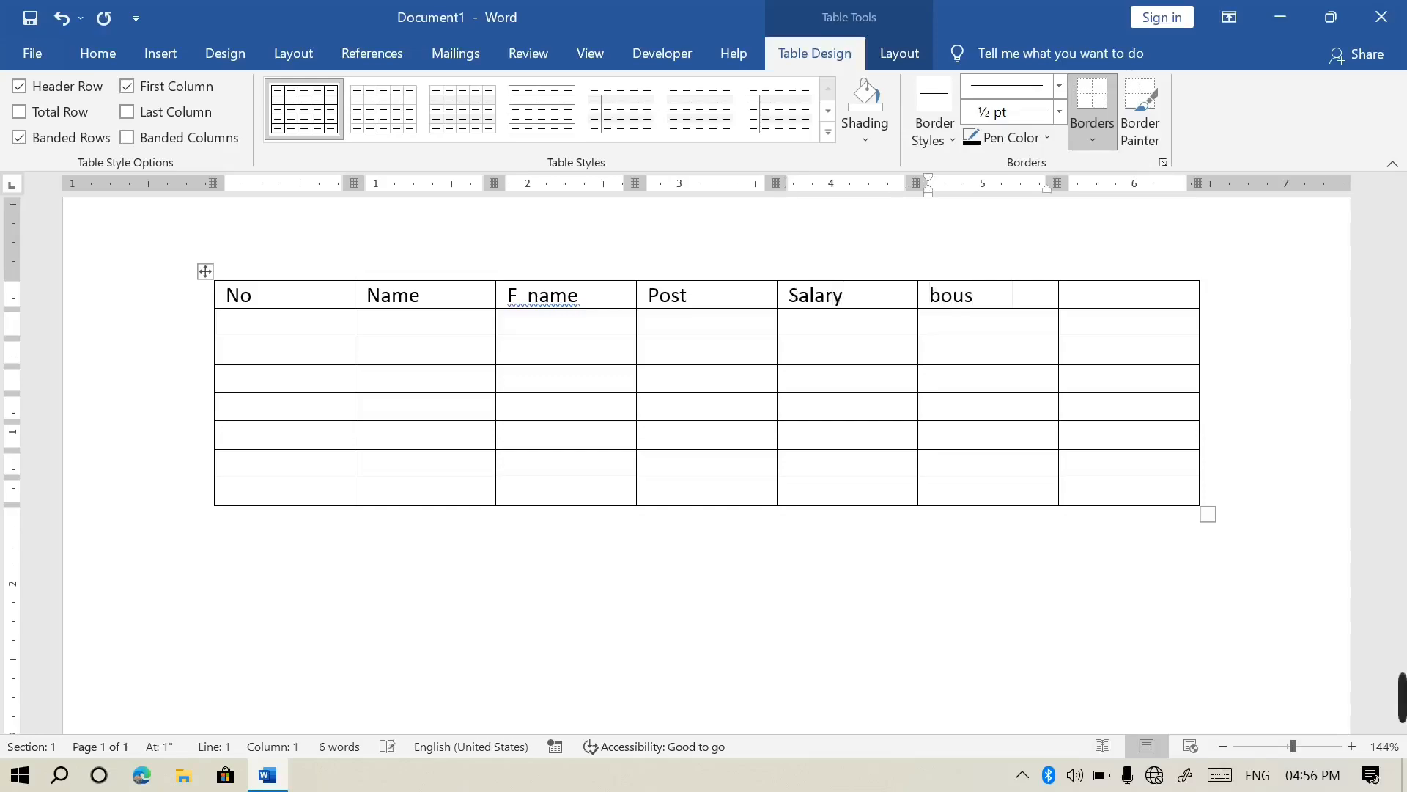
pyautogui.press('Tab')
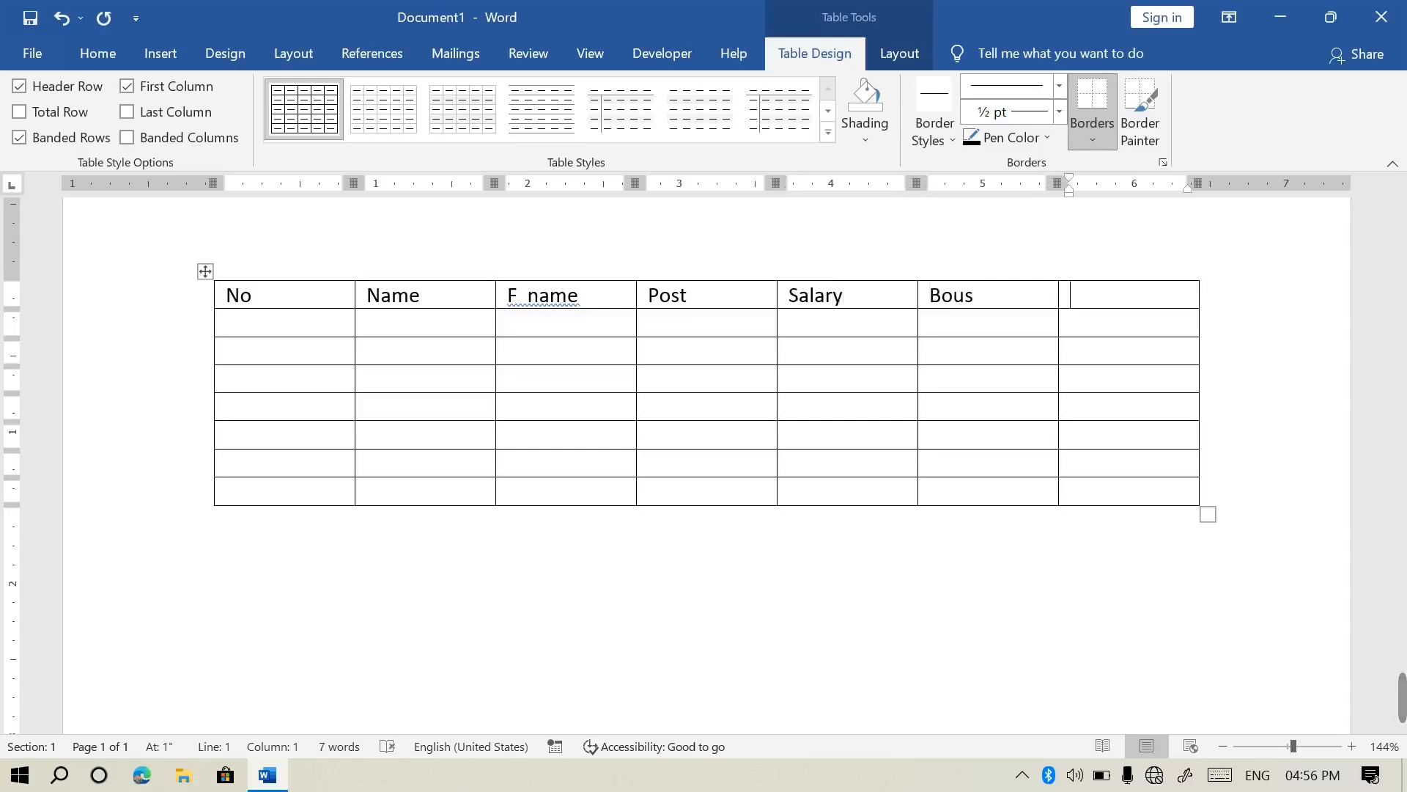
pyautogui.write('total')
pyautogui.click(990, 315)
pyautogui.press('BackSpace')
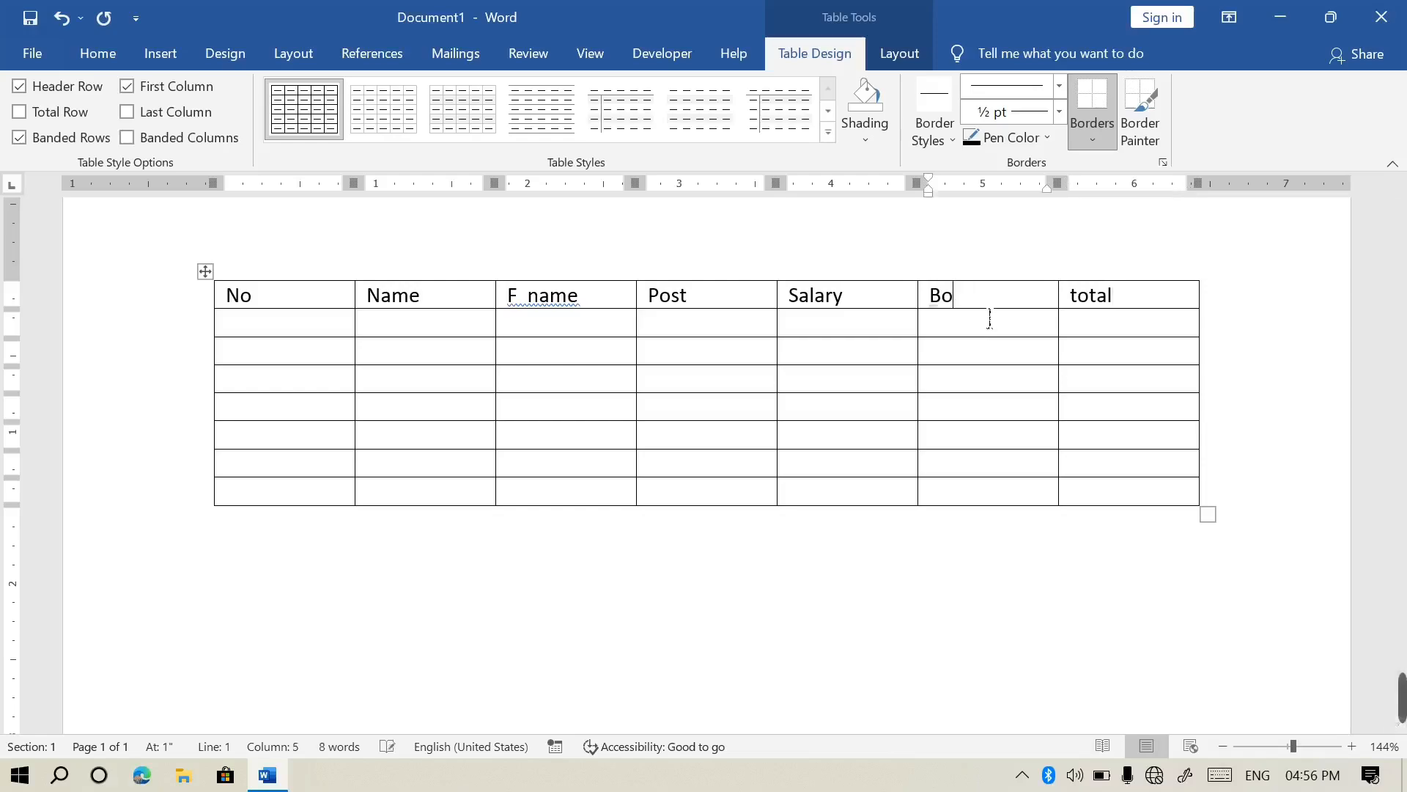
pyautogui.write('nus')
# Shade the header row yellow
pyautogui.moveTo(265, 293); pyautogui.dragTo(1099, 297)
pyautogui.click(866, 128)
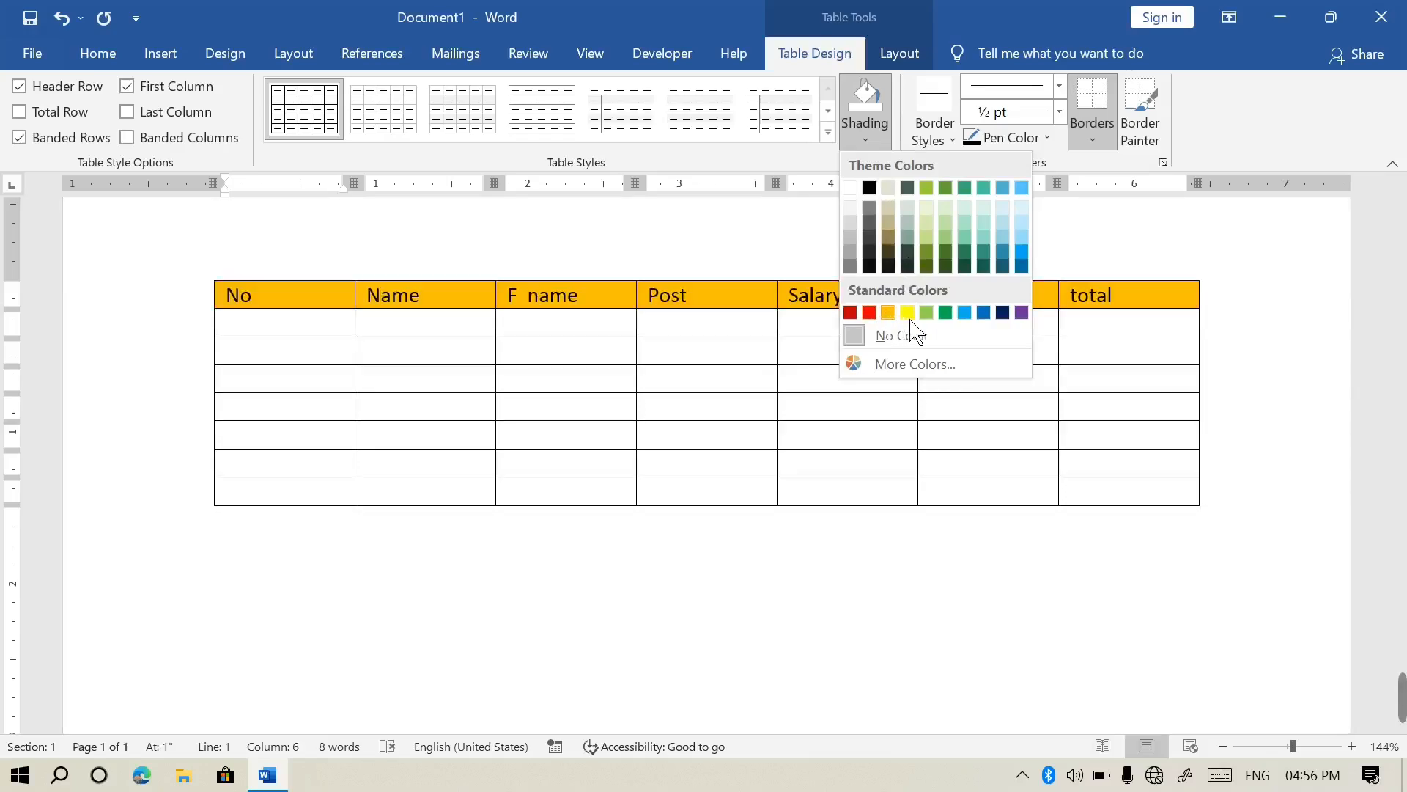
pyautogui.click(909, 313)
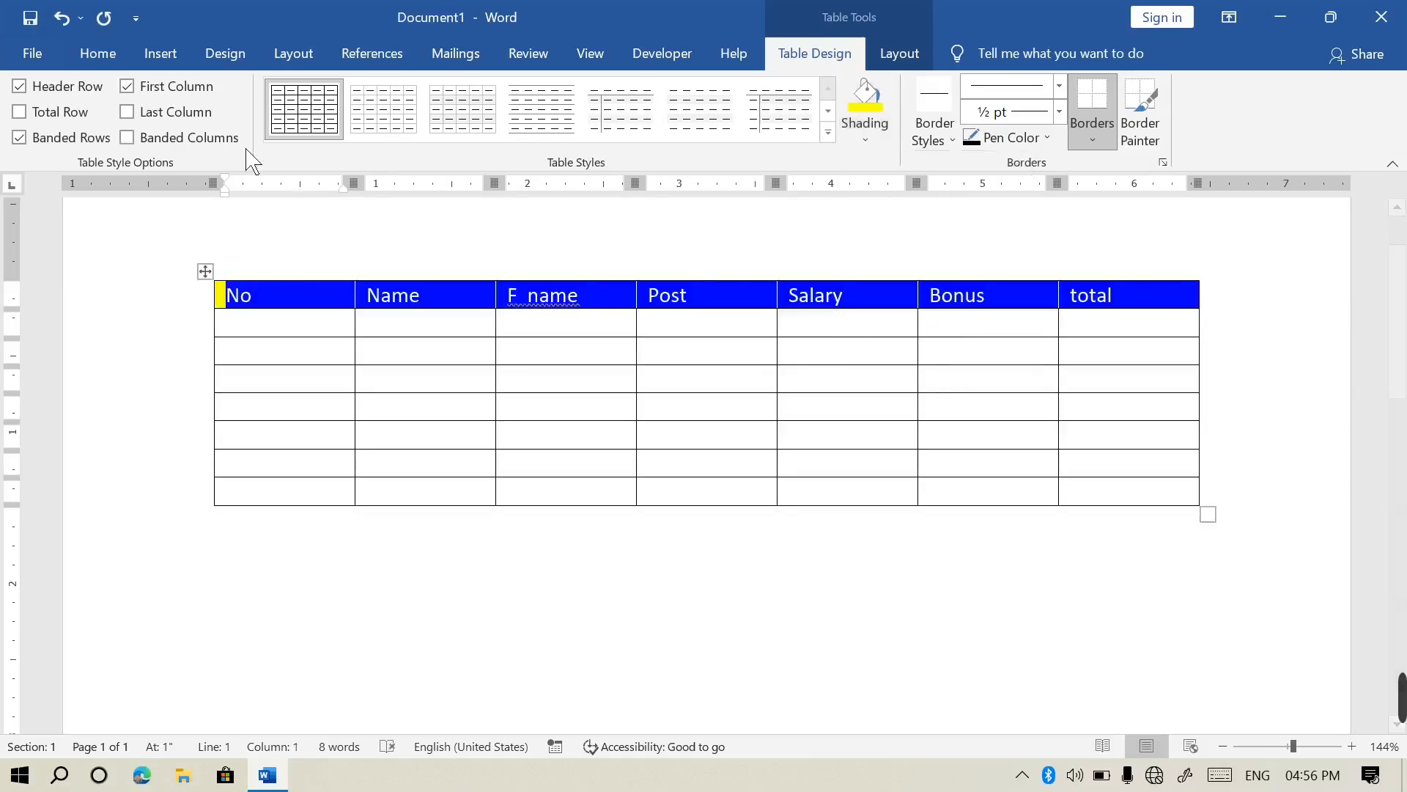
pyautogui.click(98, 53)
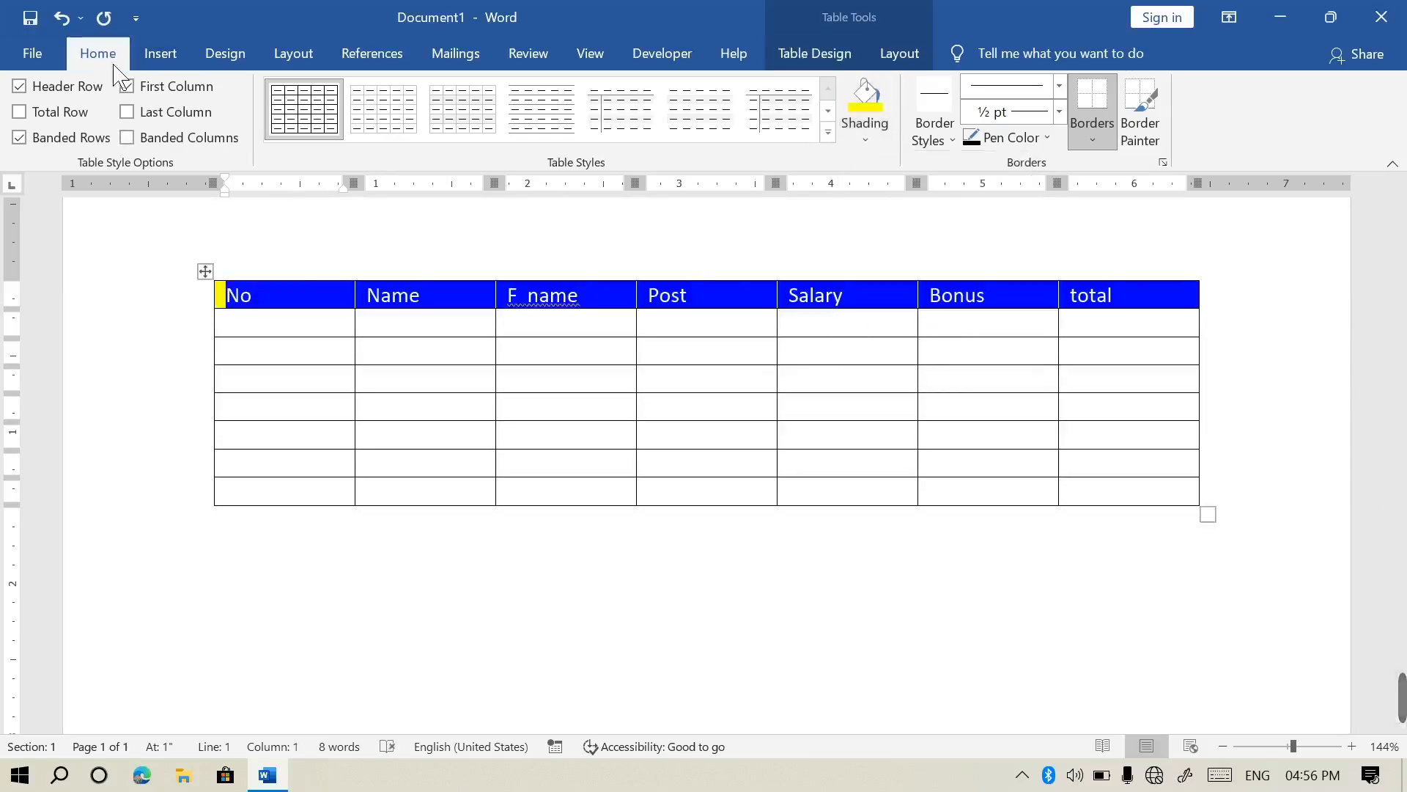
pyautogui.click(320, 331)
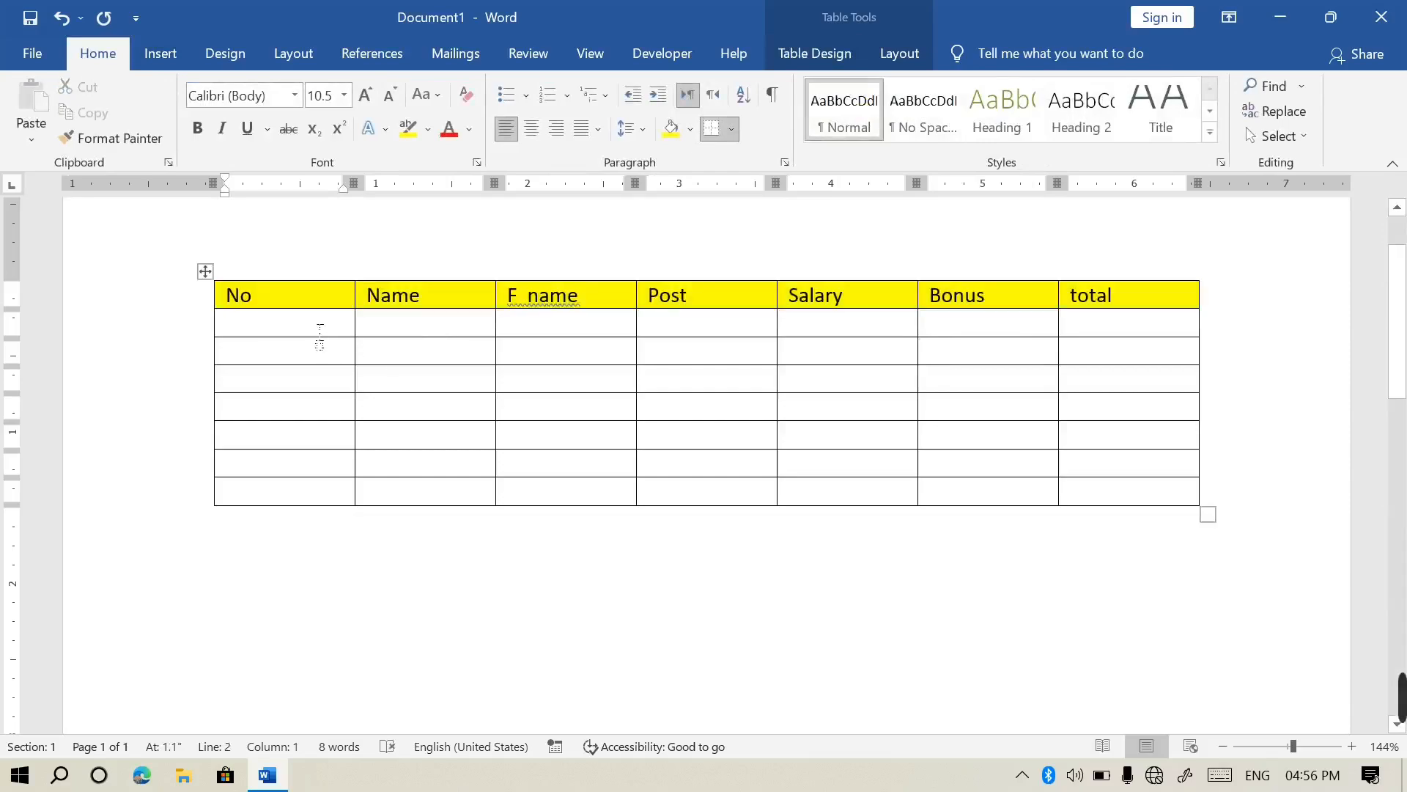
# Number the No column 1 through 7, fixing the mistyped row numbers
pyautogui.write('1')
pyautogui.press('Down')
pyautogui.write('3')
pyautogui.press('Down')
pyautogui.write('4')
pyautogui.click(236, 352)
pyautogui.press('BackSpace')
pyautogui.write('2')
pyautogui.press('BackSpace')
pyautogui.write('34')
pyautogui.press('Down')
pyautogui.write('5')
pyautogui.press('Down')
pyautogui.write('6')
pyautogui.press('Down')
pyautogui.write('7')
pyautogui.press('Down')
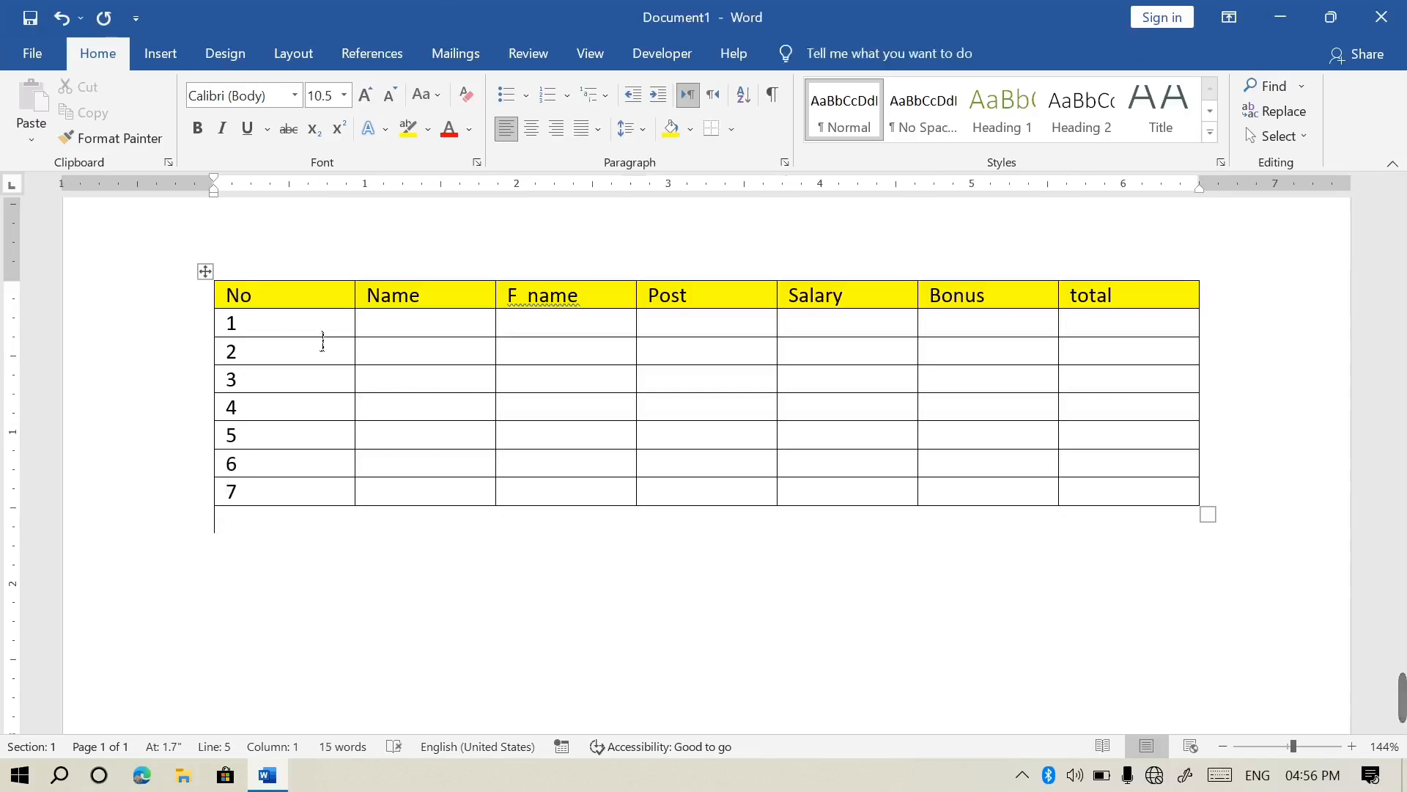
# Fill the Name column with ali, khan, jan, wali and the remaining names
pyautogui.click(442, 337)
pyautogui.write('ali')
pyautogui.press('Down')
pyautogui.write('khan')
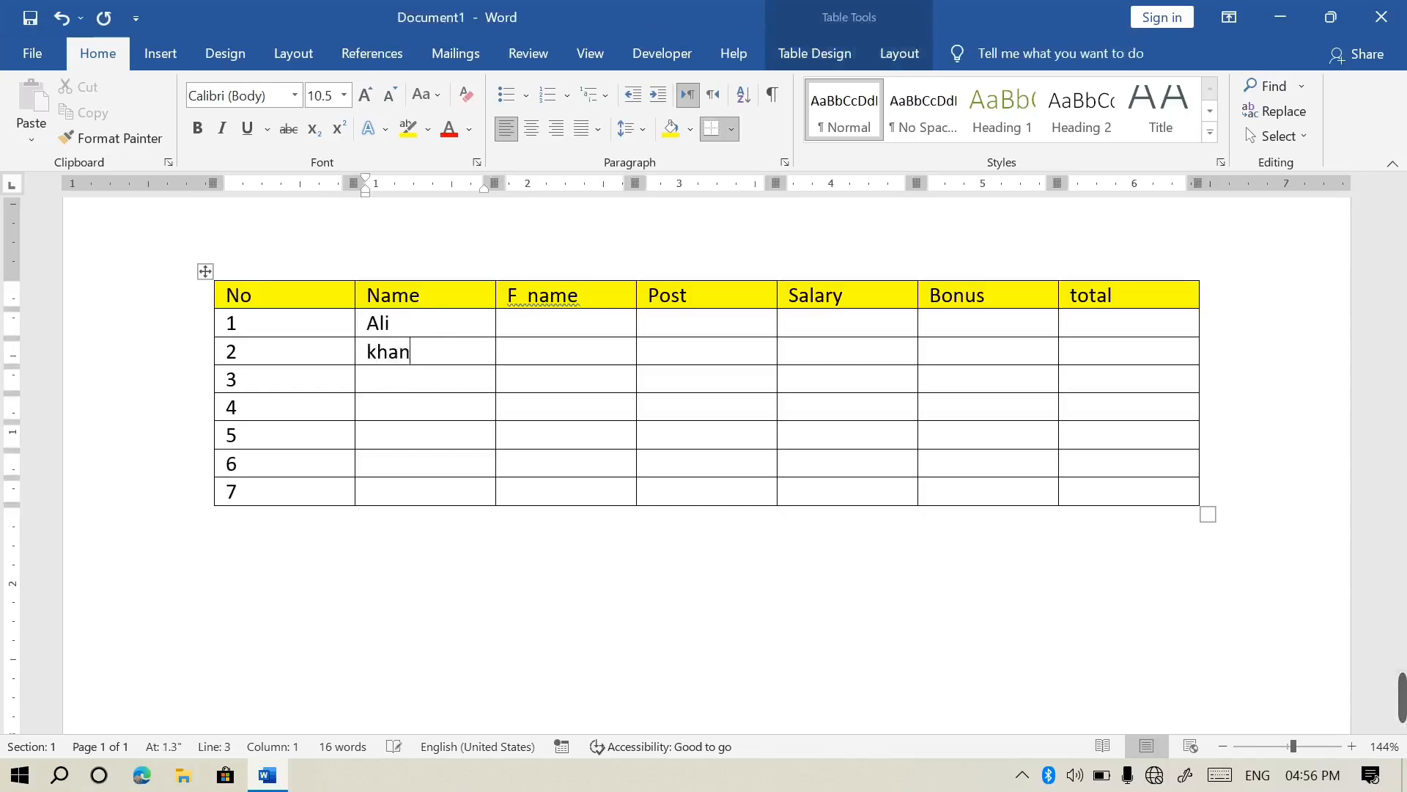
pyautogui.press('Down')
pyautogui.write('jan')
pyautogui.press('Down')
pyautogui.write('wali')
pyautogui.press('Down')
pyautogui.write('agma')
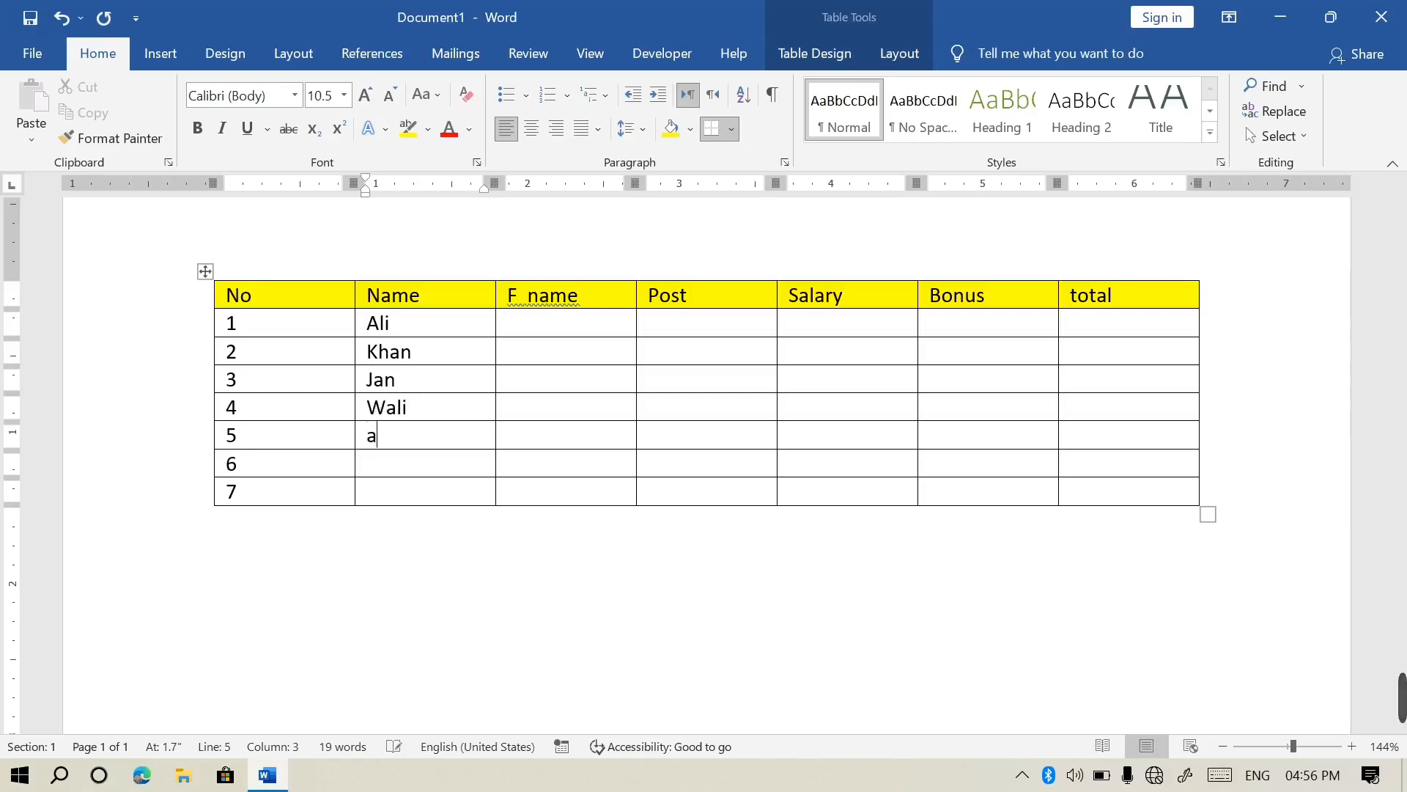
pyautogui.press('BackSpace')
pyautogui.press('BackSpace')
pyautogui.press('BackSpace')
pyautogui.write('hmad')
pyautogui.press('Down')
pyautogui.write('adil')
pyautogui.press('Down')
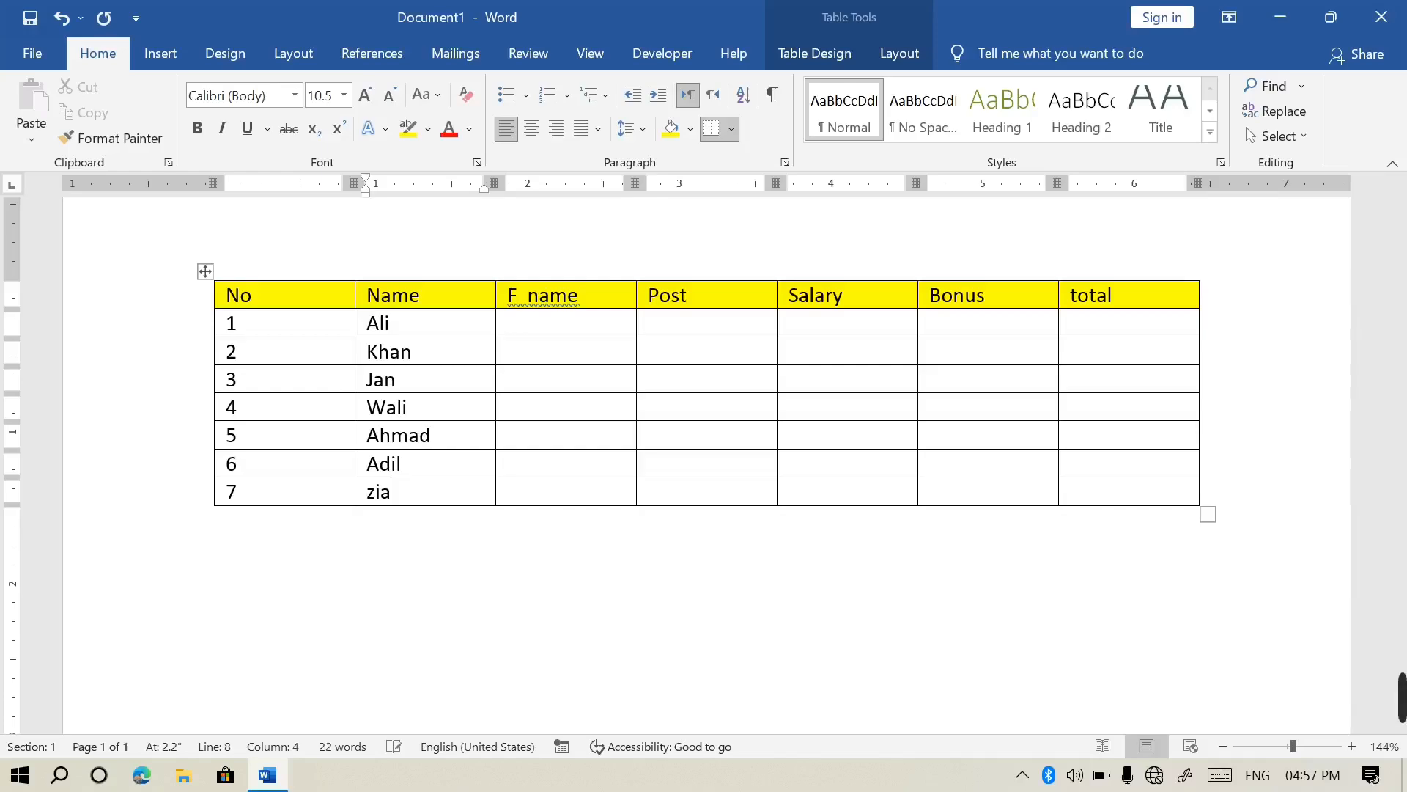
# Enter khan in the first F name cells
pyautogui.click(541, 350)
pyautogui.press('Up')
pyautogui.write('khan')
pyautogui.press('Up')
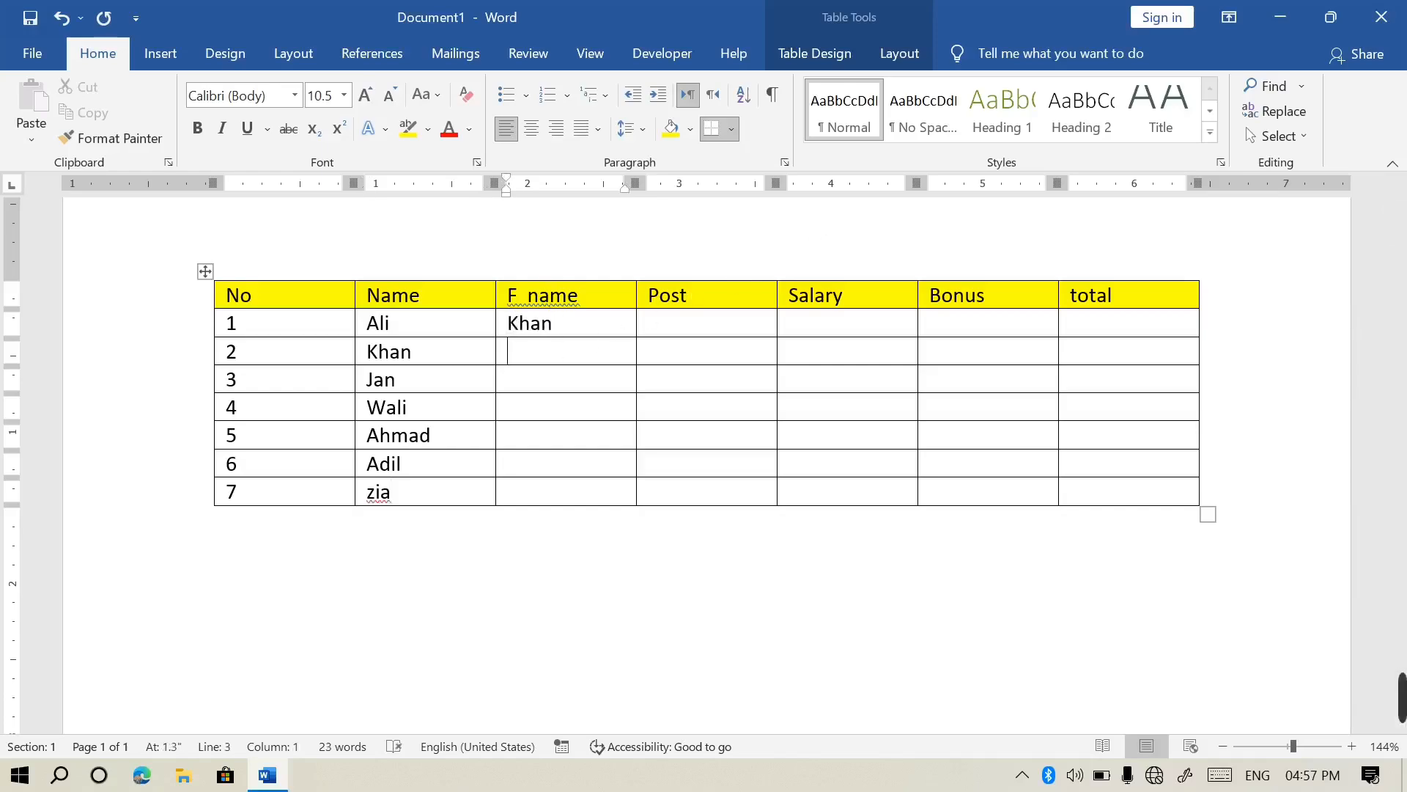
pyautogui.press('Down')
pyautogui.write('khan')
pyautogui.press('Down')
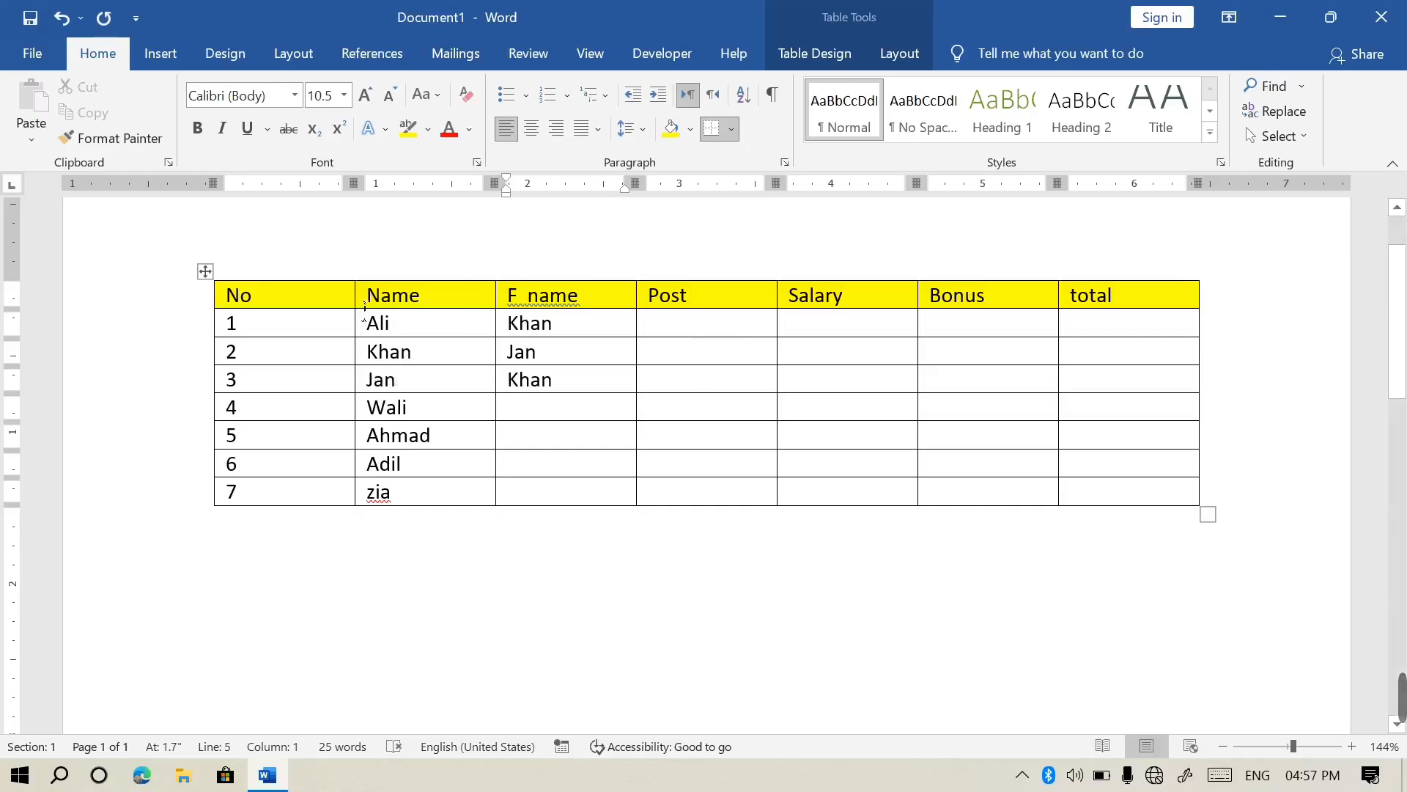
# Sort the table by Name in descending order, treating the first row as a header
pyautogui.click(205, 271)
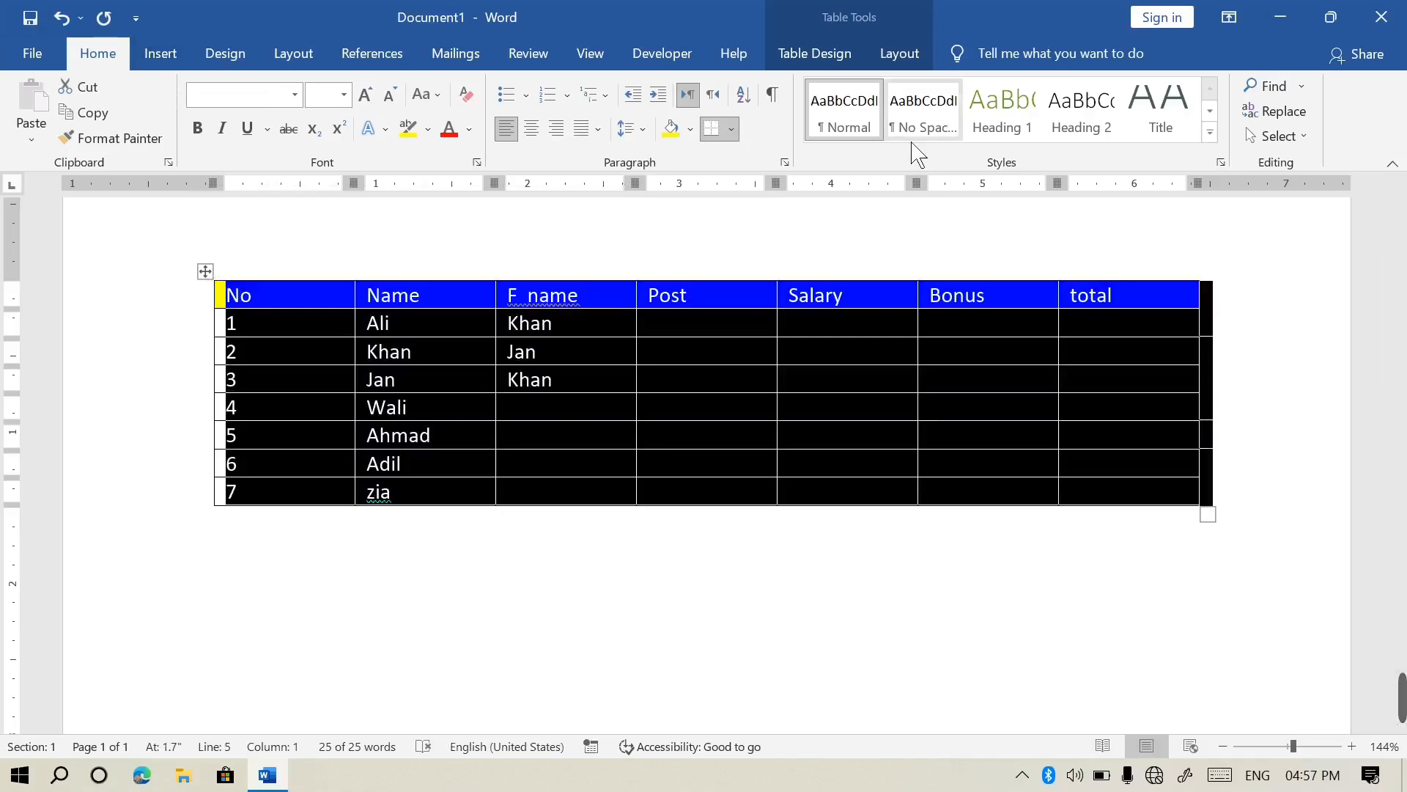
pyautogui.click(744, 96)
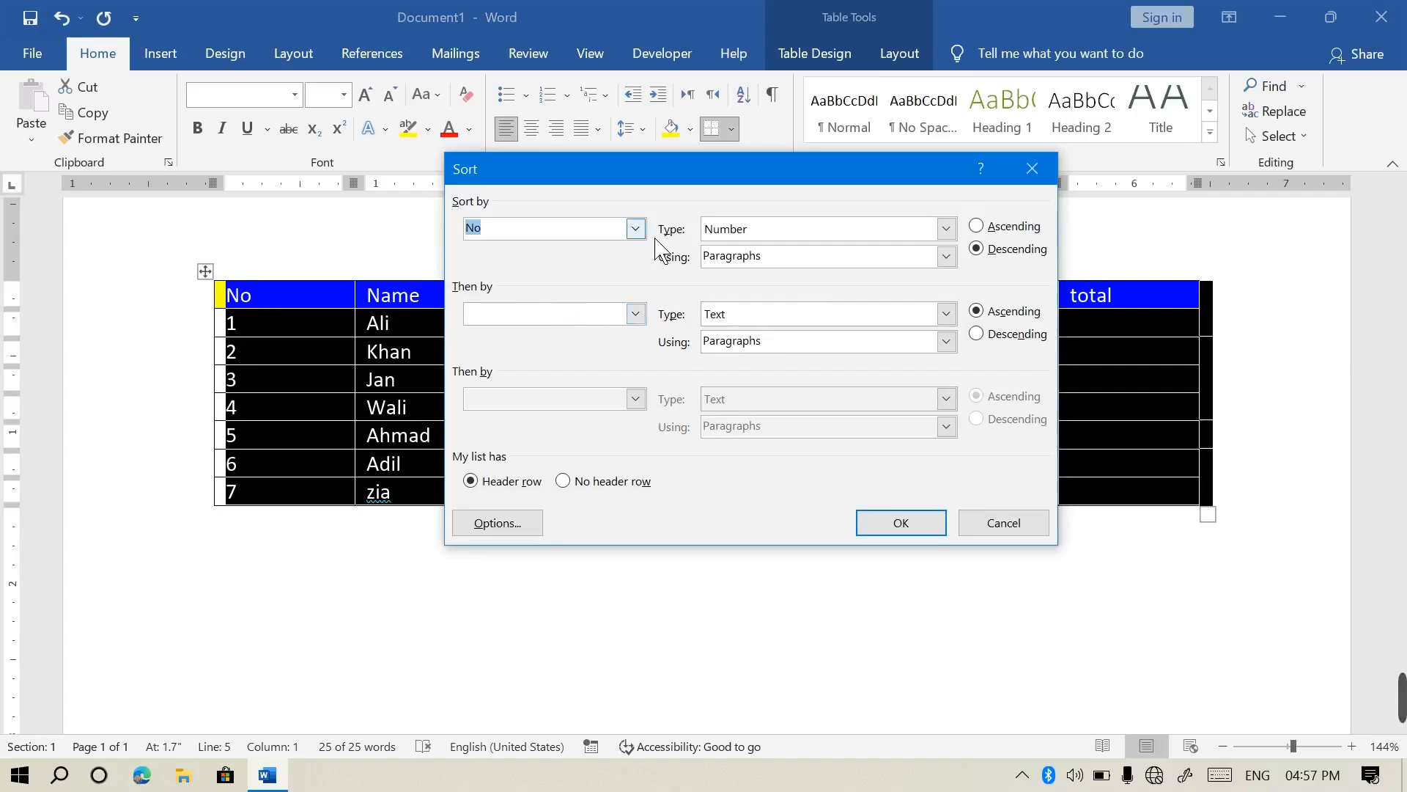
pyautogui.click(636, 228)
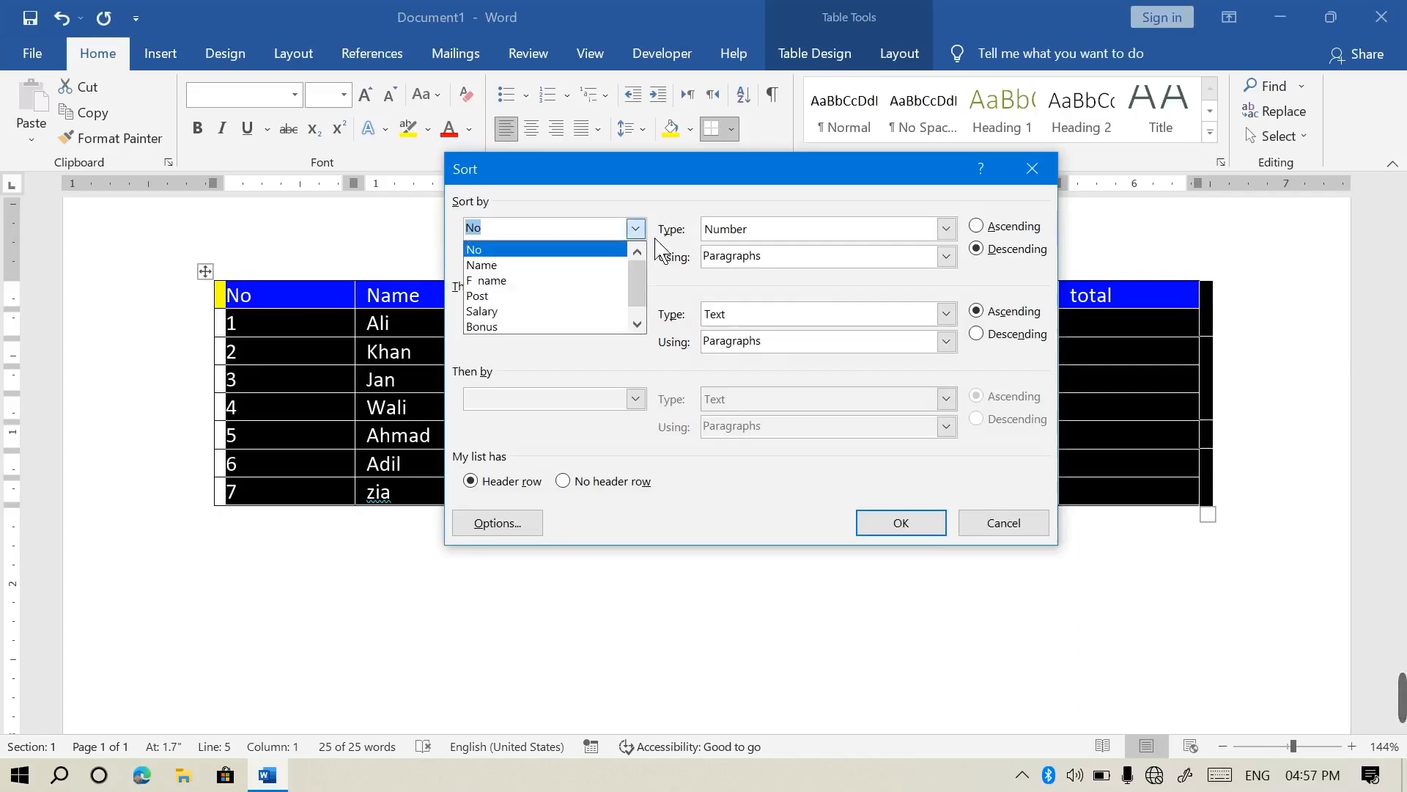
pyautogui.click(556, 268)
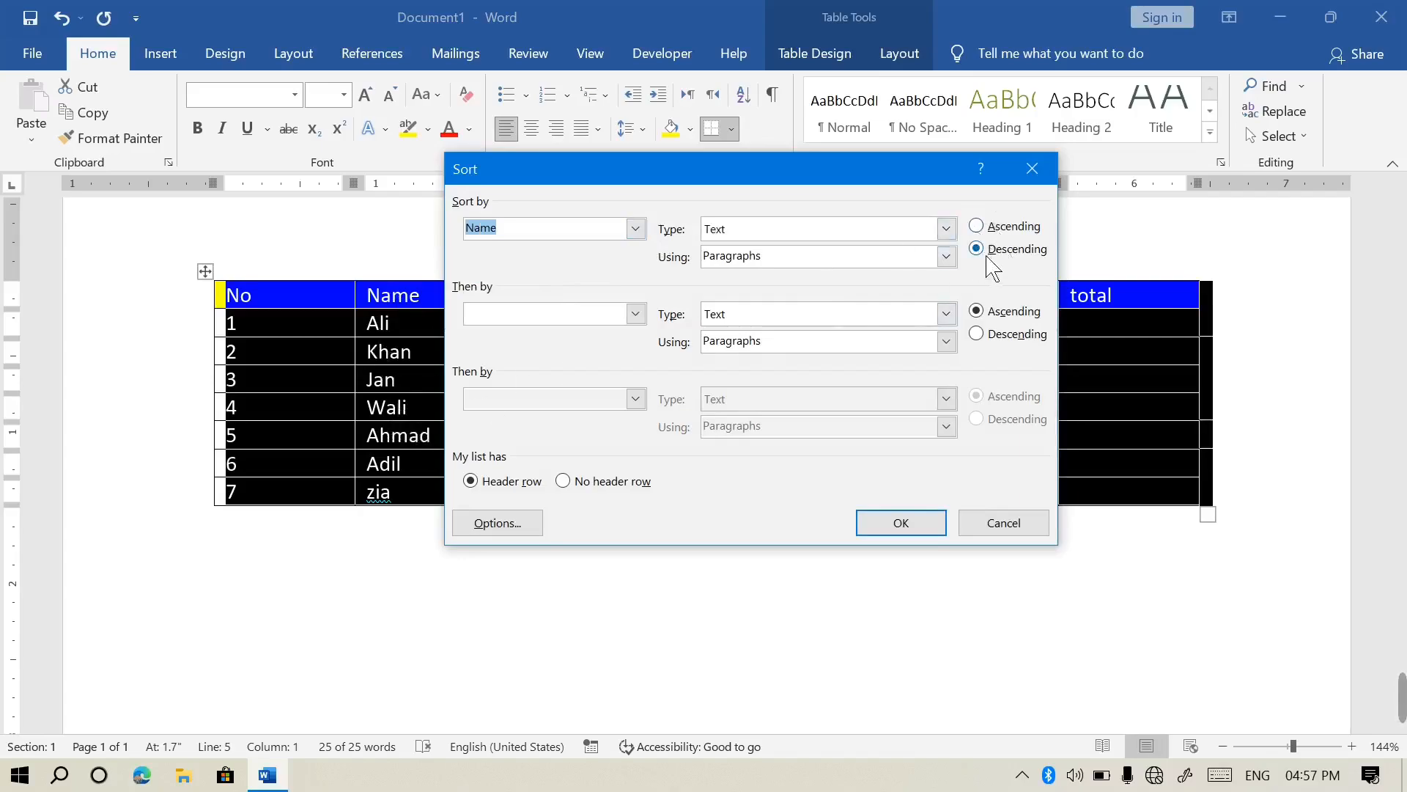
pyautogui.click(991, 229)
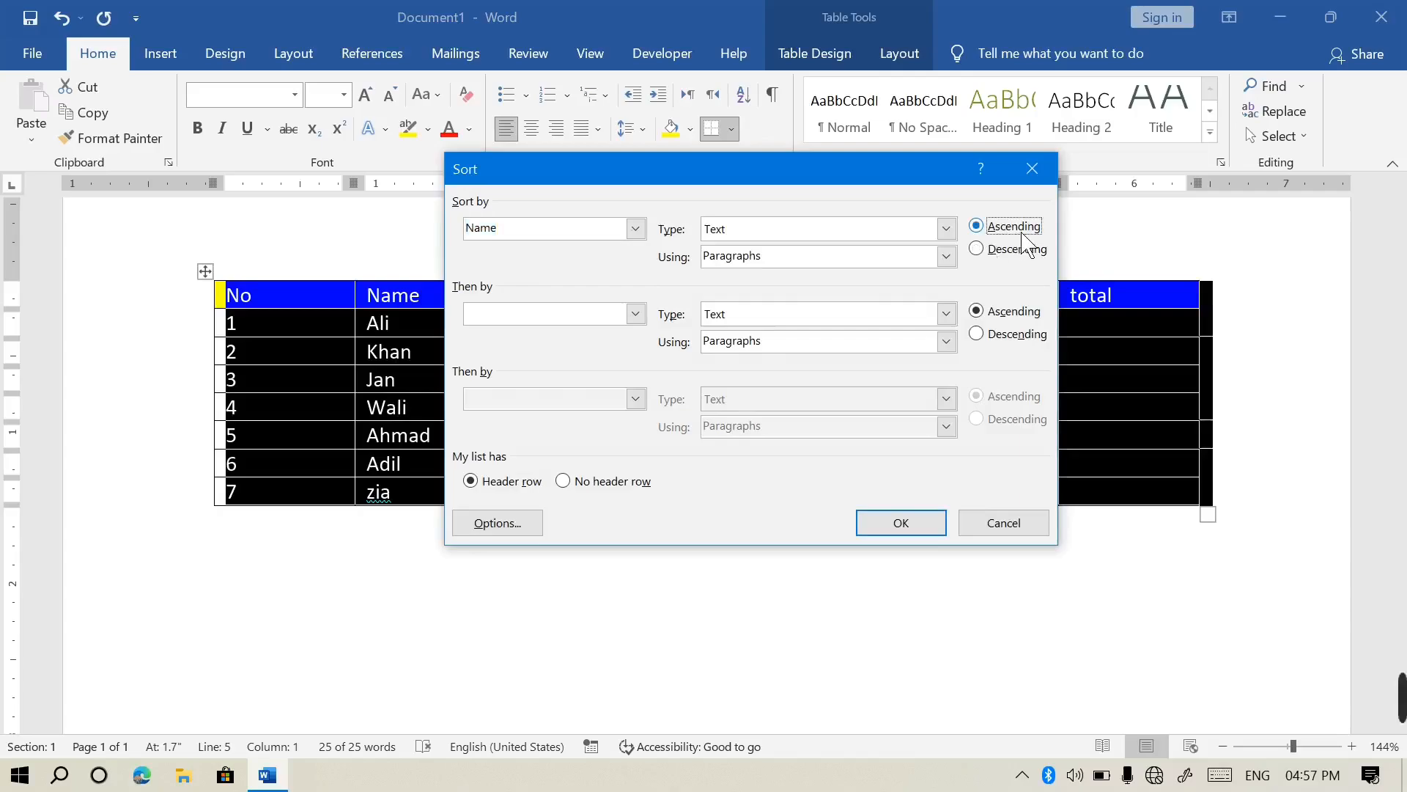
pyautogui.click(998, 256)
pyautogui.click(588, 491)
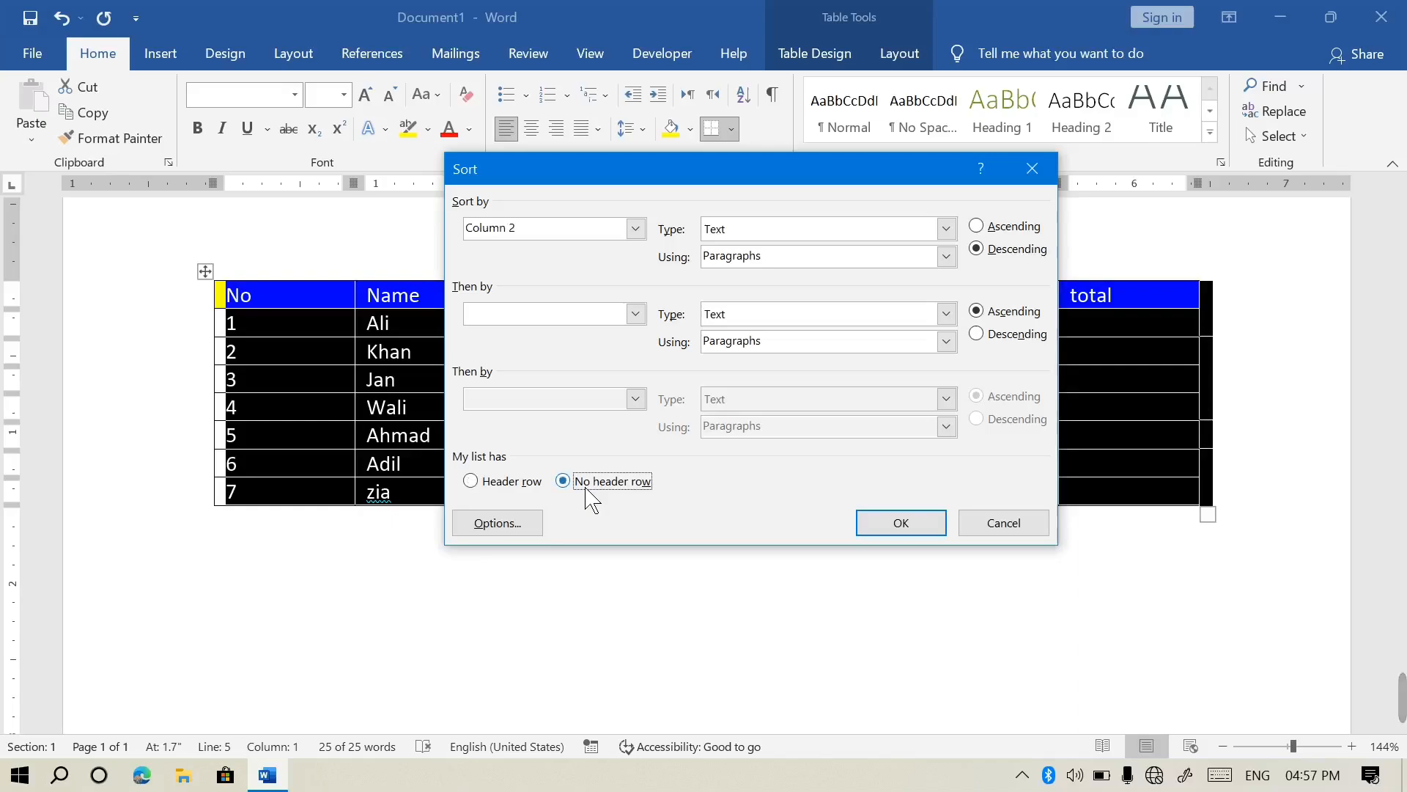
pyautogui.click(515, 491)
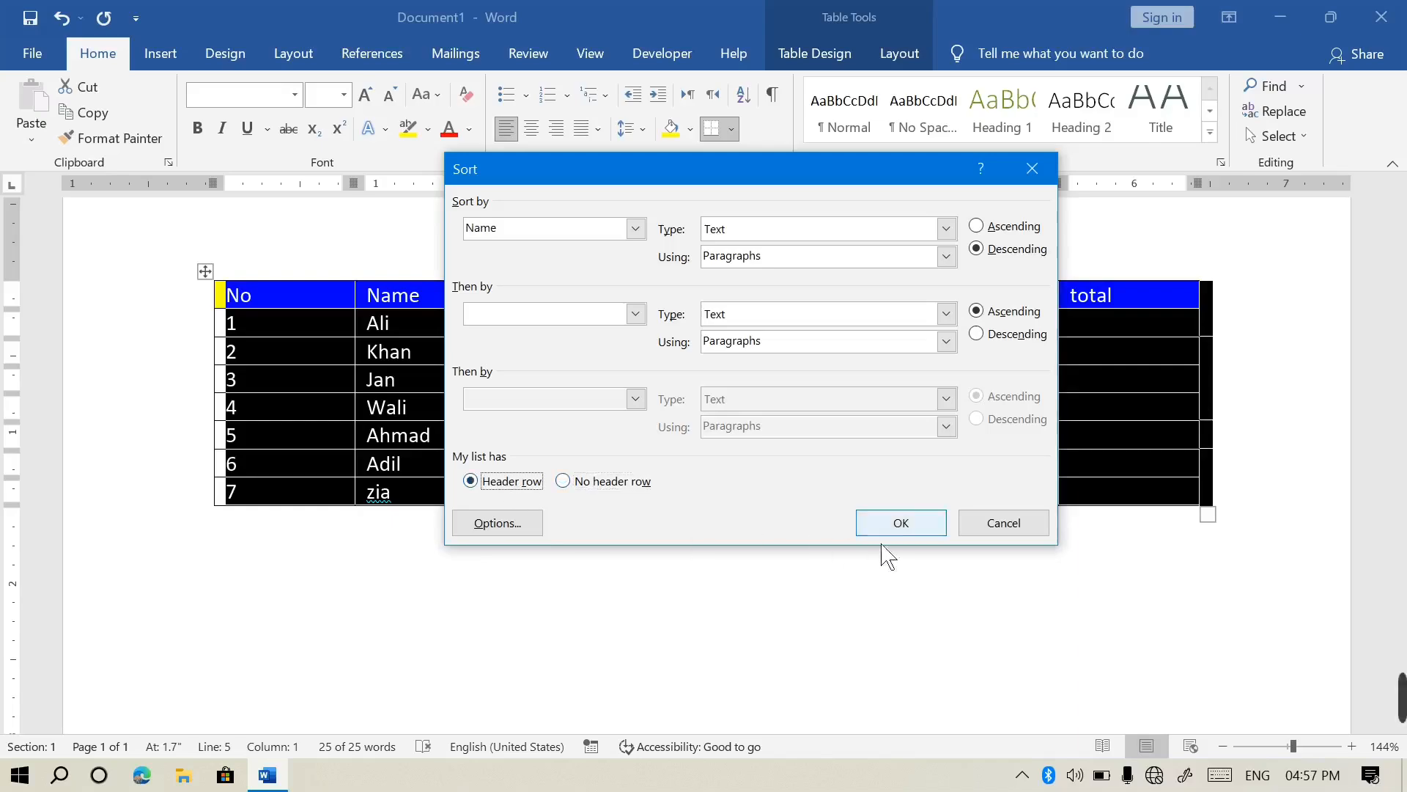
pyautogui.click(934, 523)
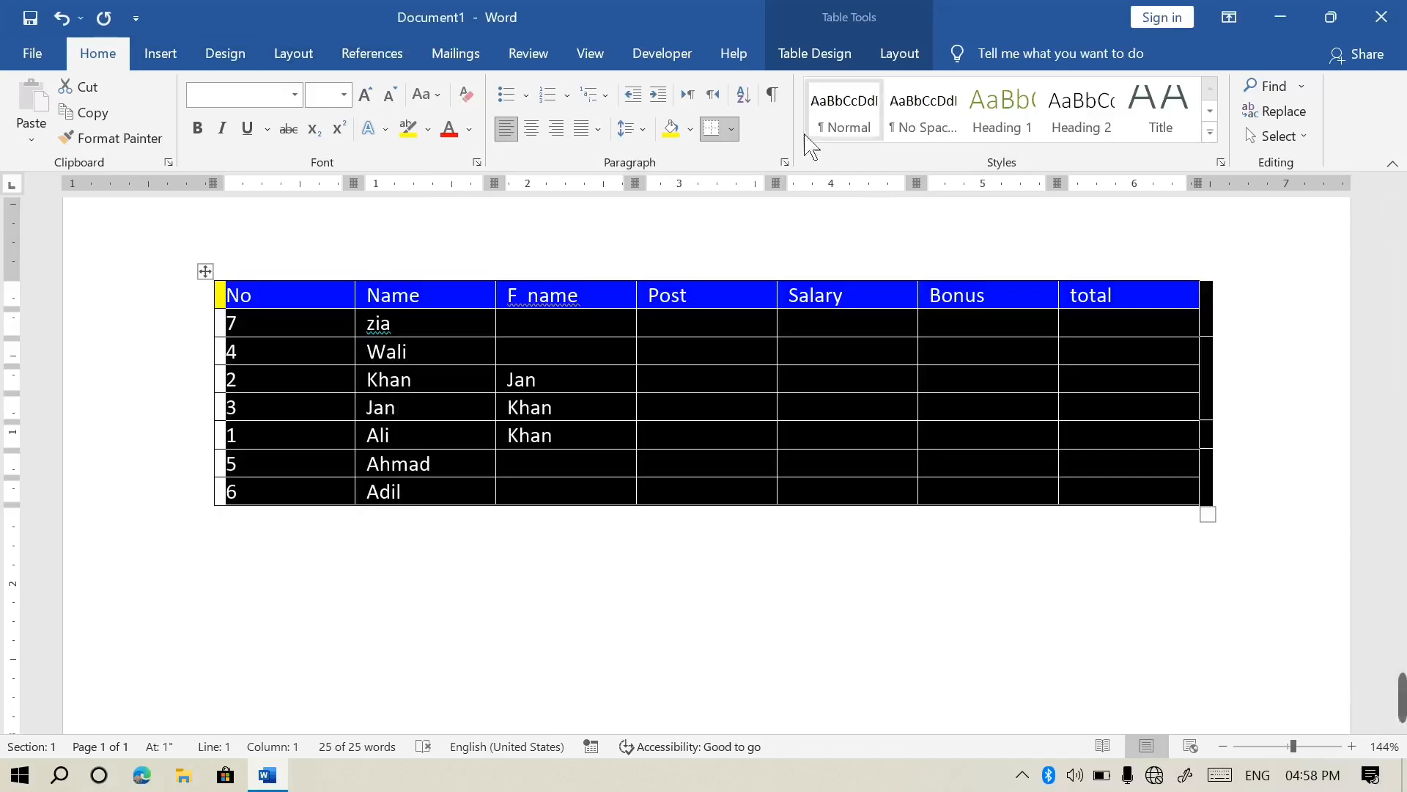
# Re-sort the table with the header row included as data
pyautogui.click(743, 94)
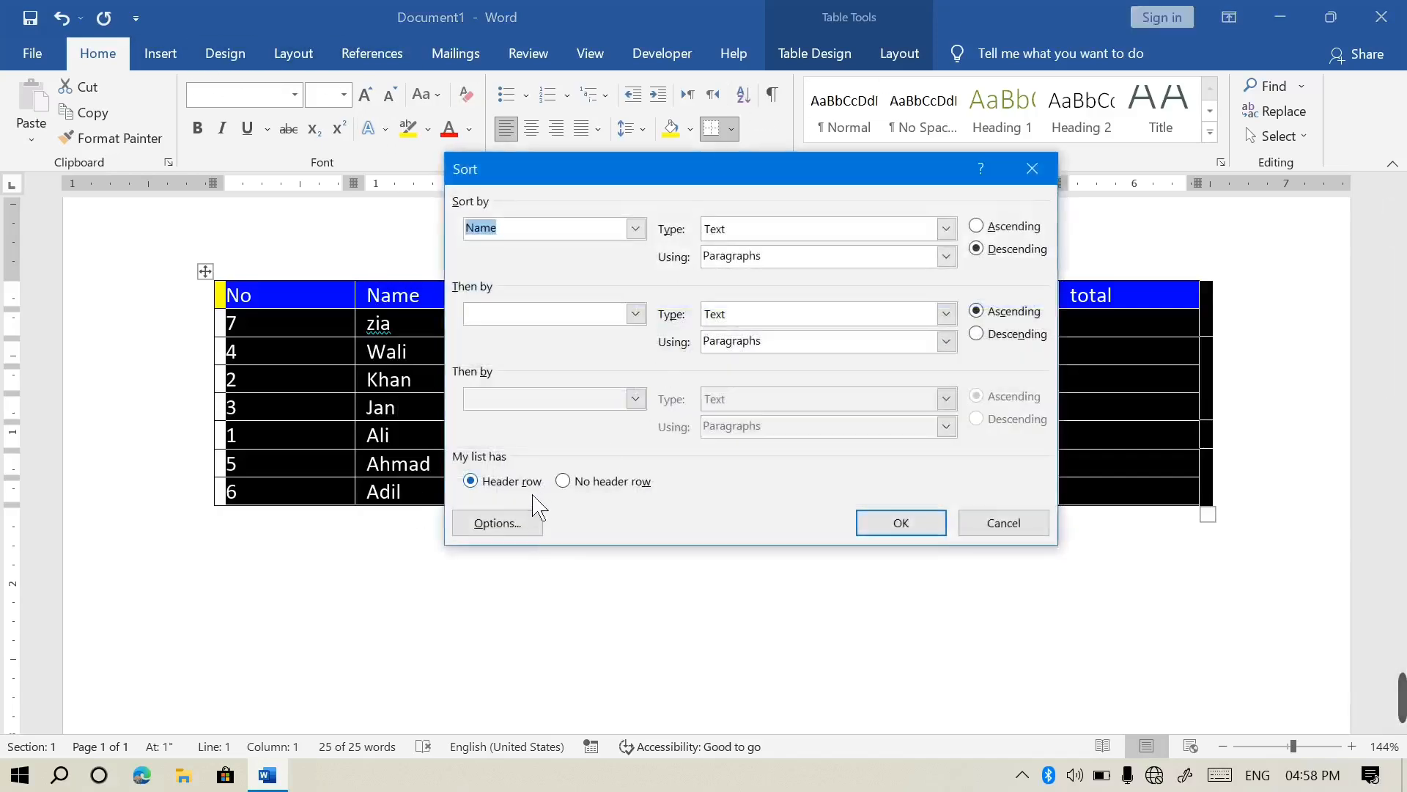
pyautogui.click(578, 486)
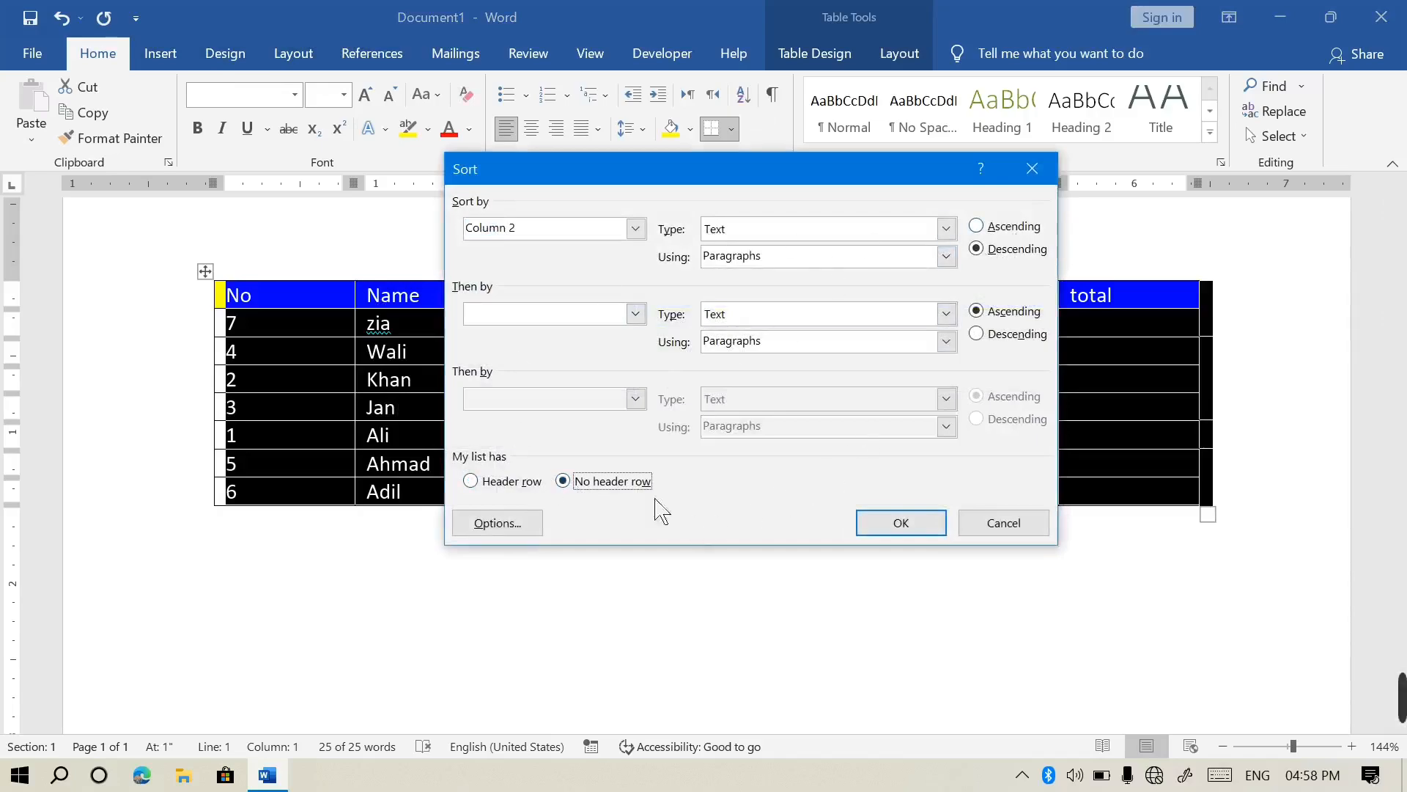
pyautogui.click(911, 530)
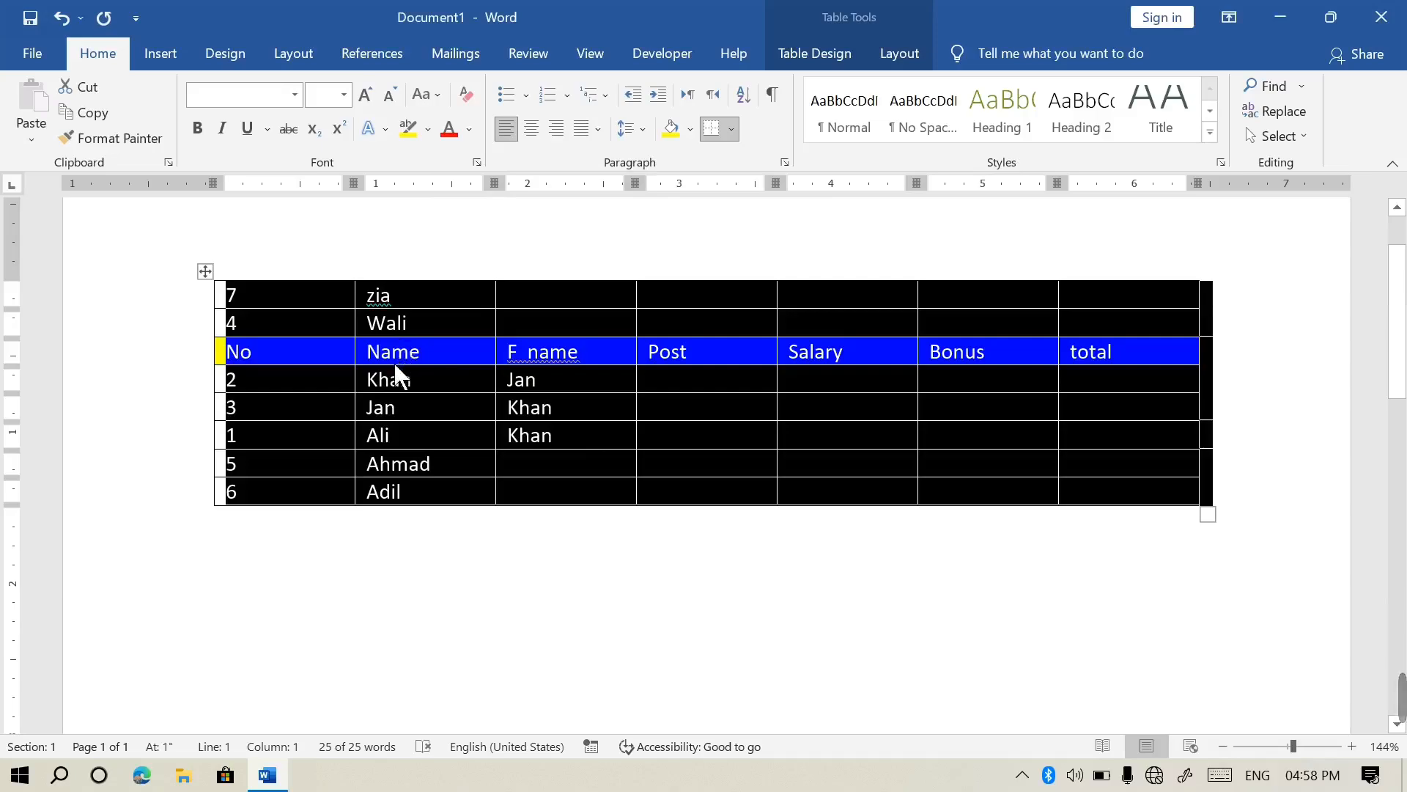
# Sort names ascending with a header row, then delete the whole table
pyautogui.click(743, 95)
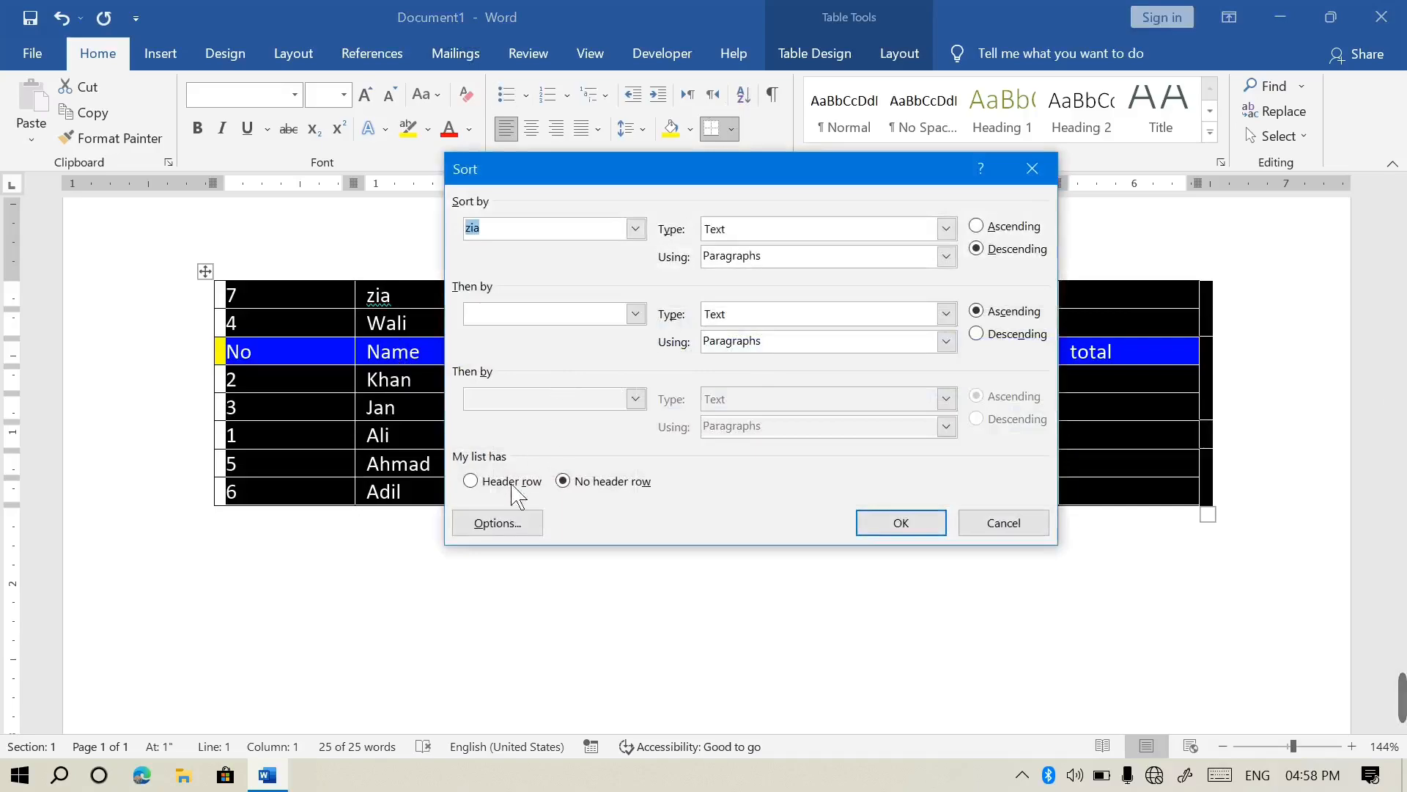
pyautogui.click(981, 228)
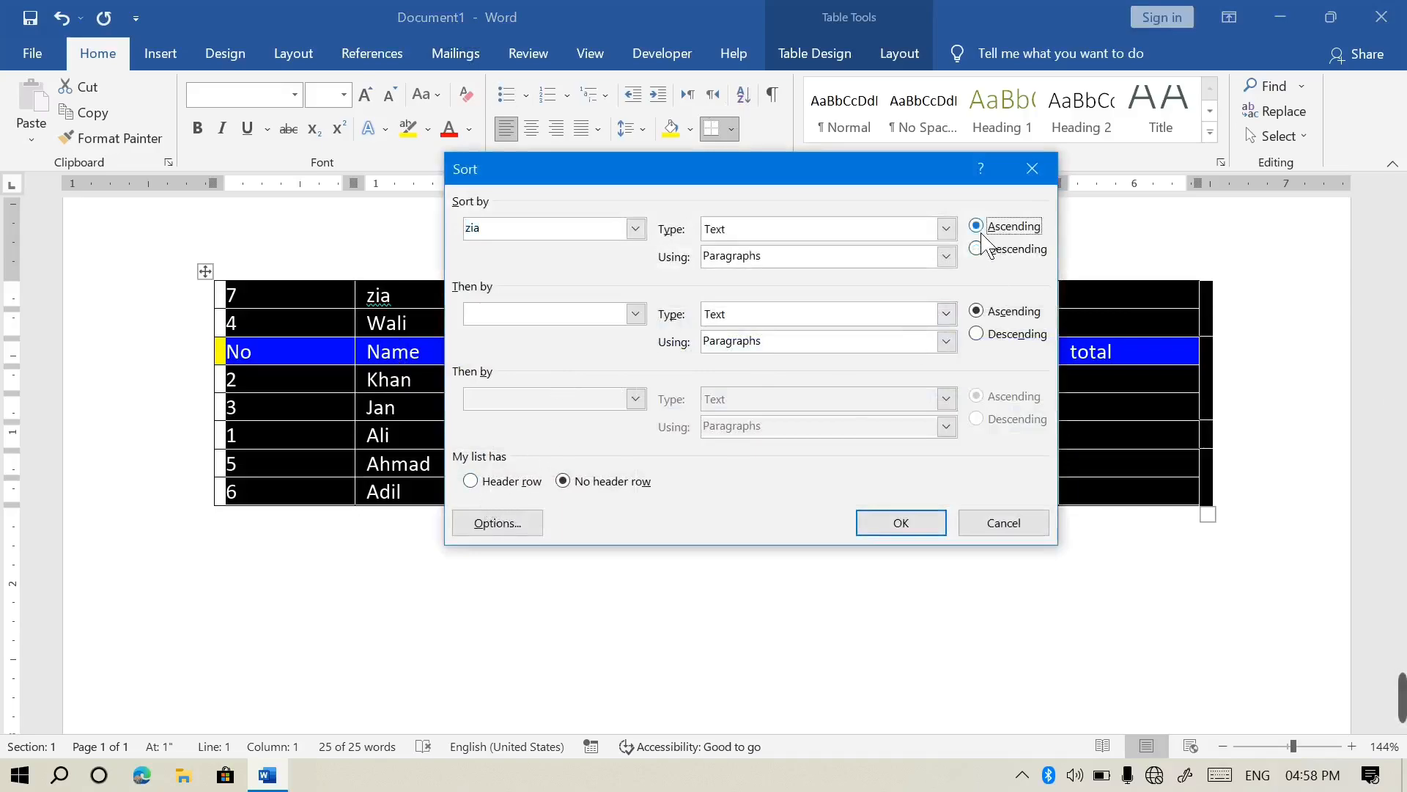
pyautogui.click(902, 523)
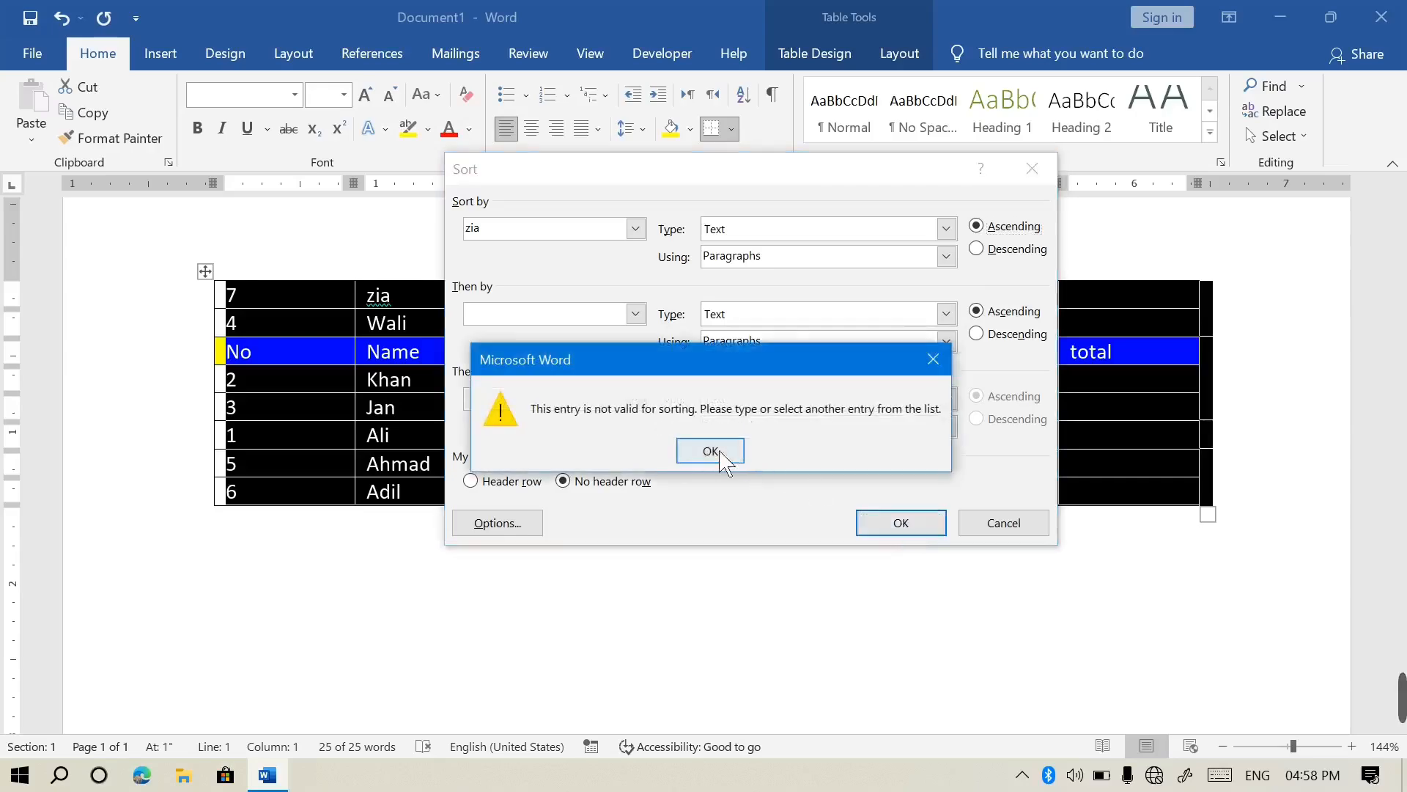
pyautogui.click(709, 450)
pyautogui.click(507, 483)
pyautogui.click(904, 528)
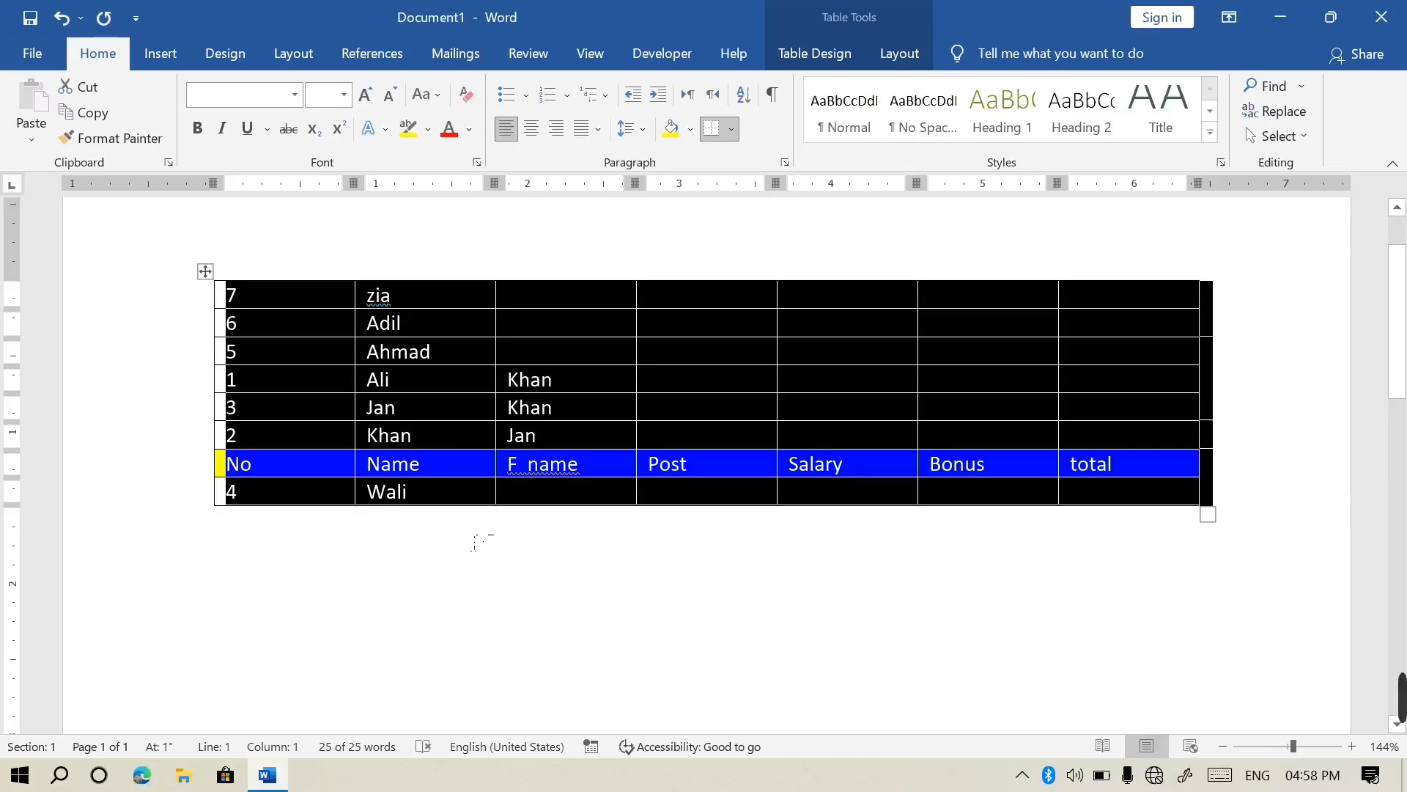
pyautogui.press('BackSpace')
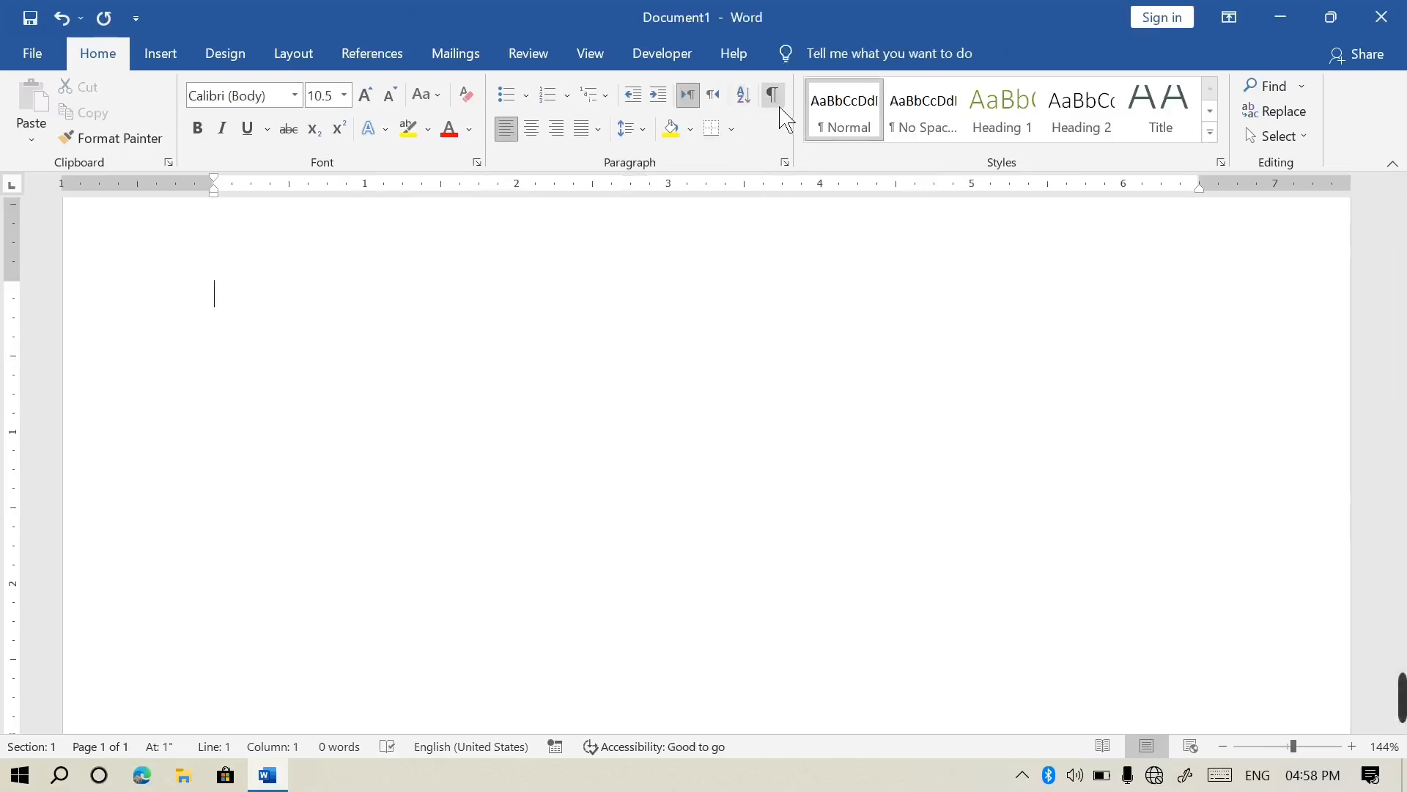
# Generate sample paragraphs with =rand() and turn on formatting marks
pyautogui.write('=rand(')
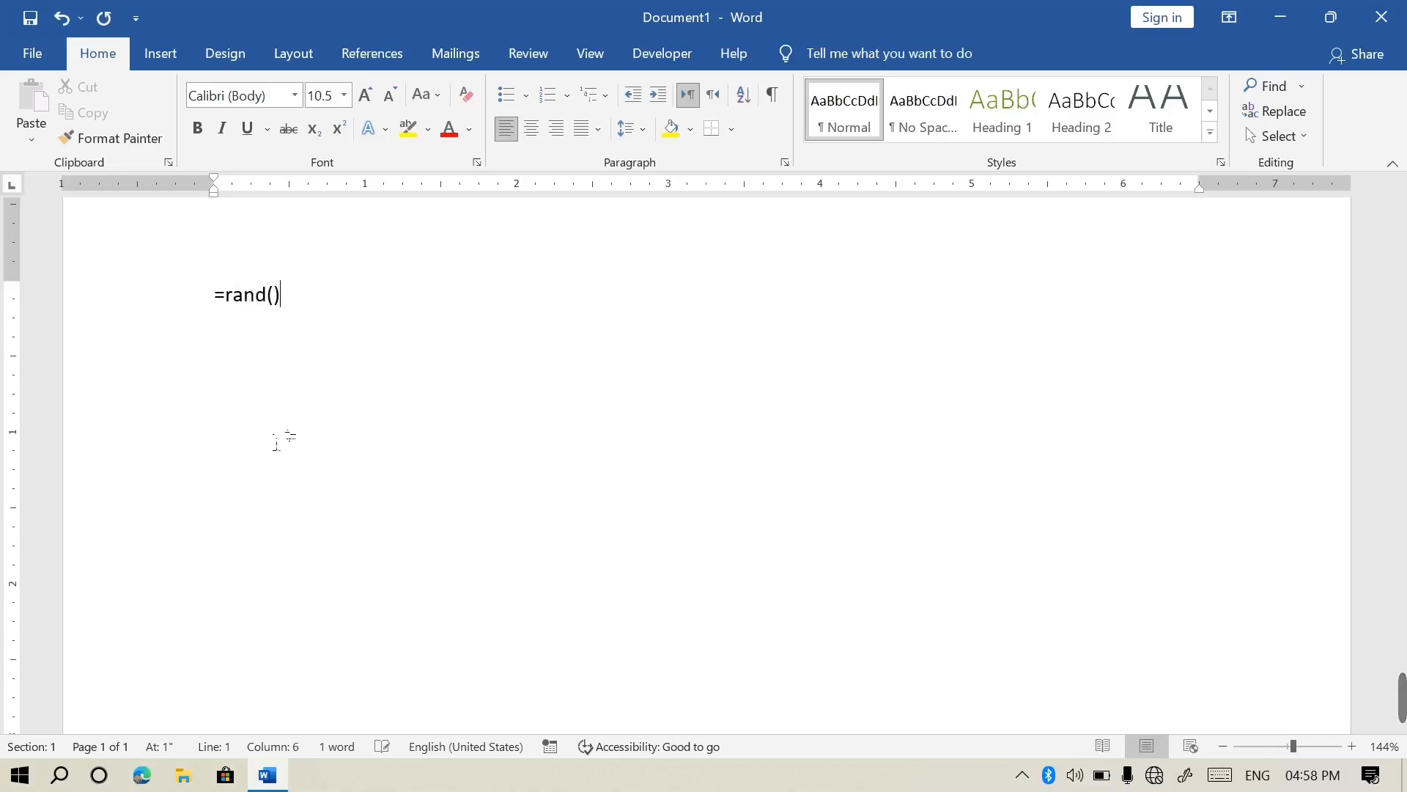
pyautogui.press('Return')
pyautogui.scroll(10, 276, 440)
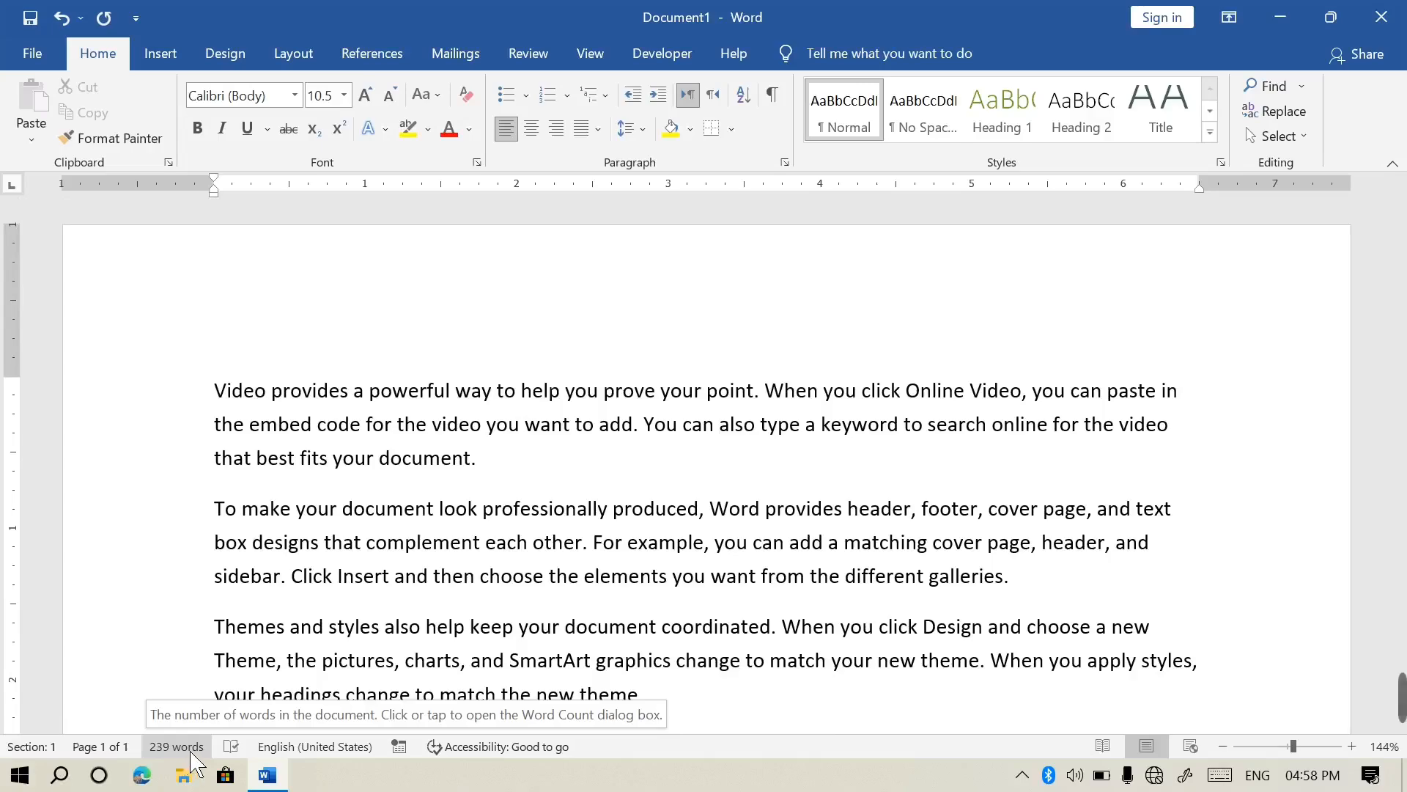
pyautogui.rightClick(611, 750)
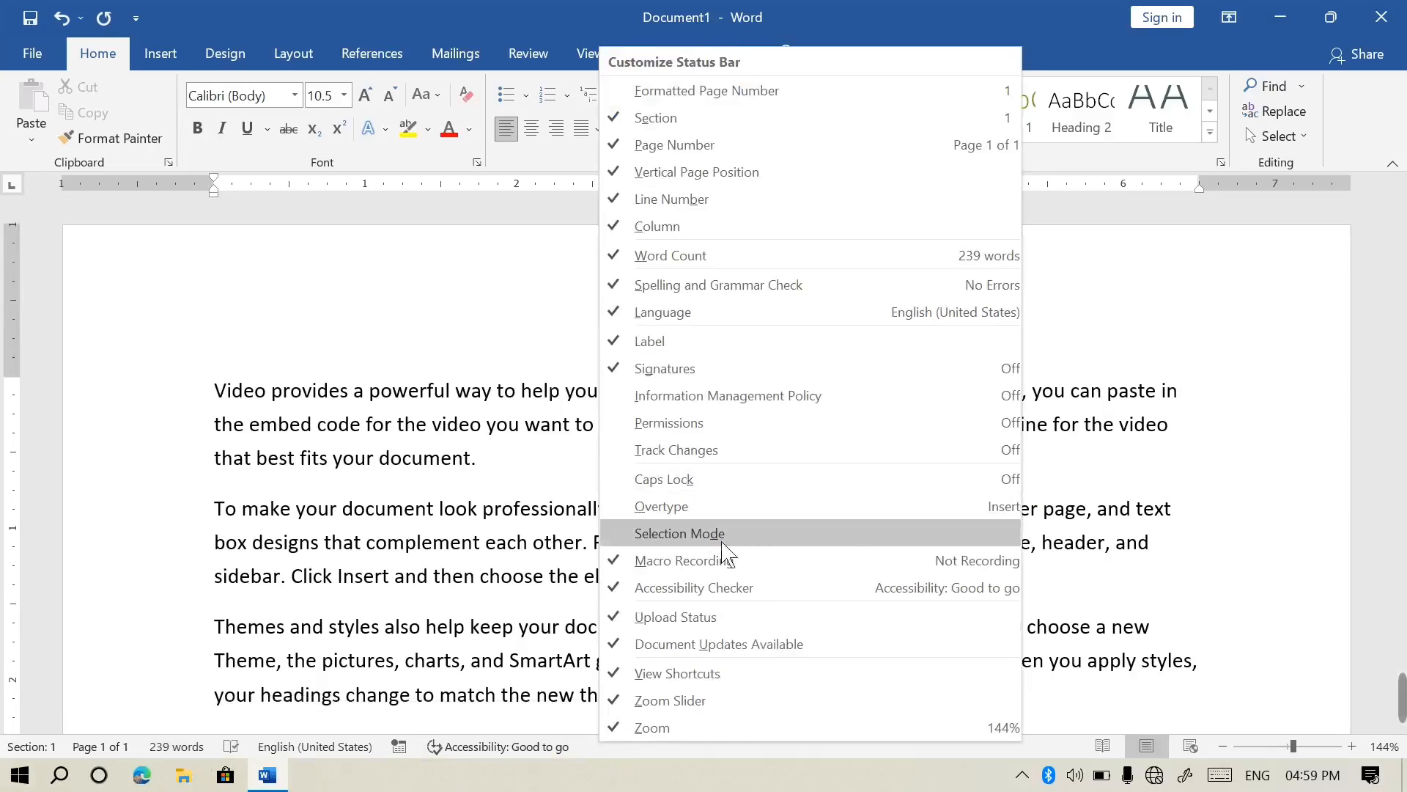
pyautogui.click(549, 399)
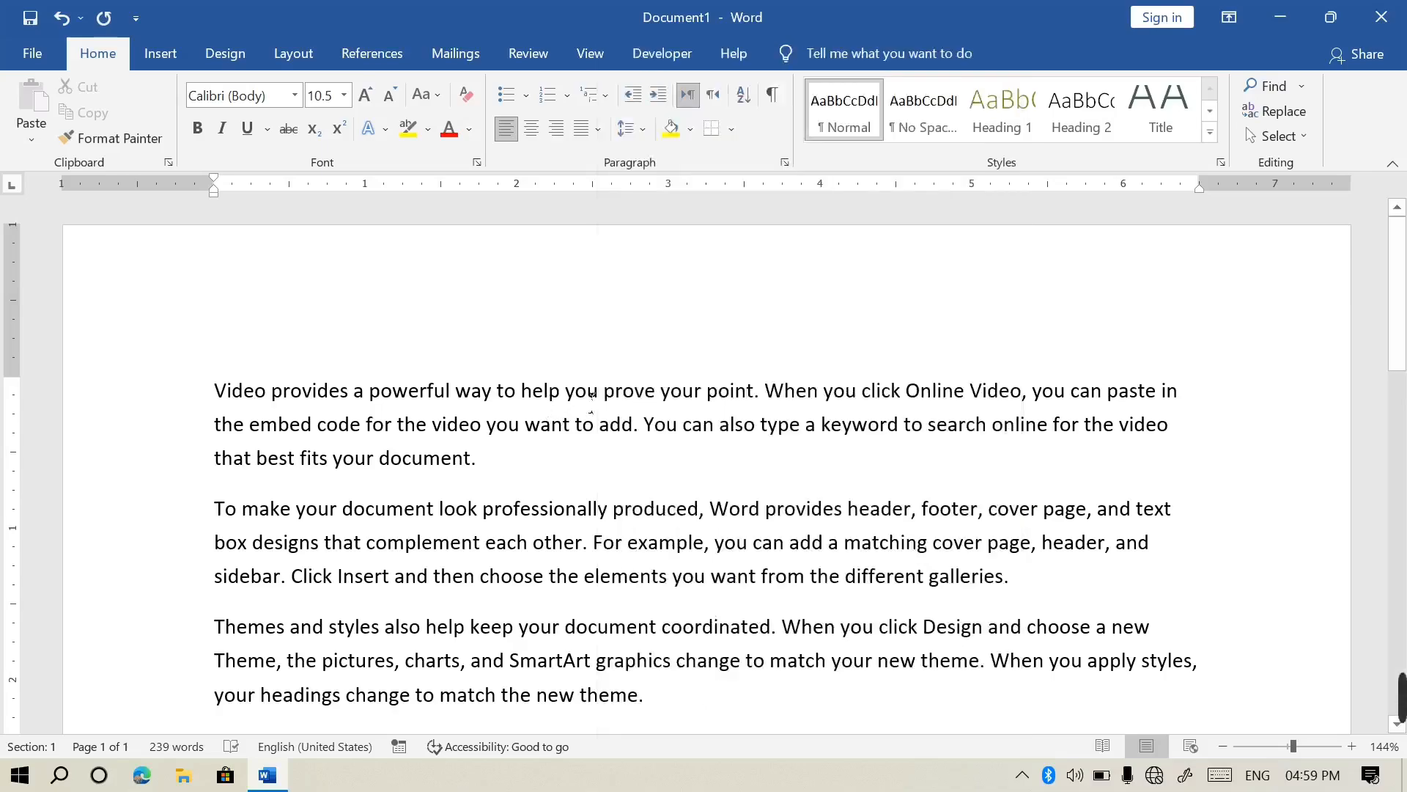
pyautogui.click(773, 93)
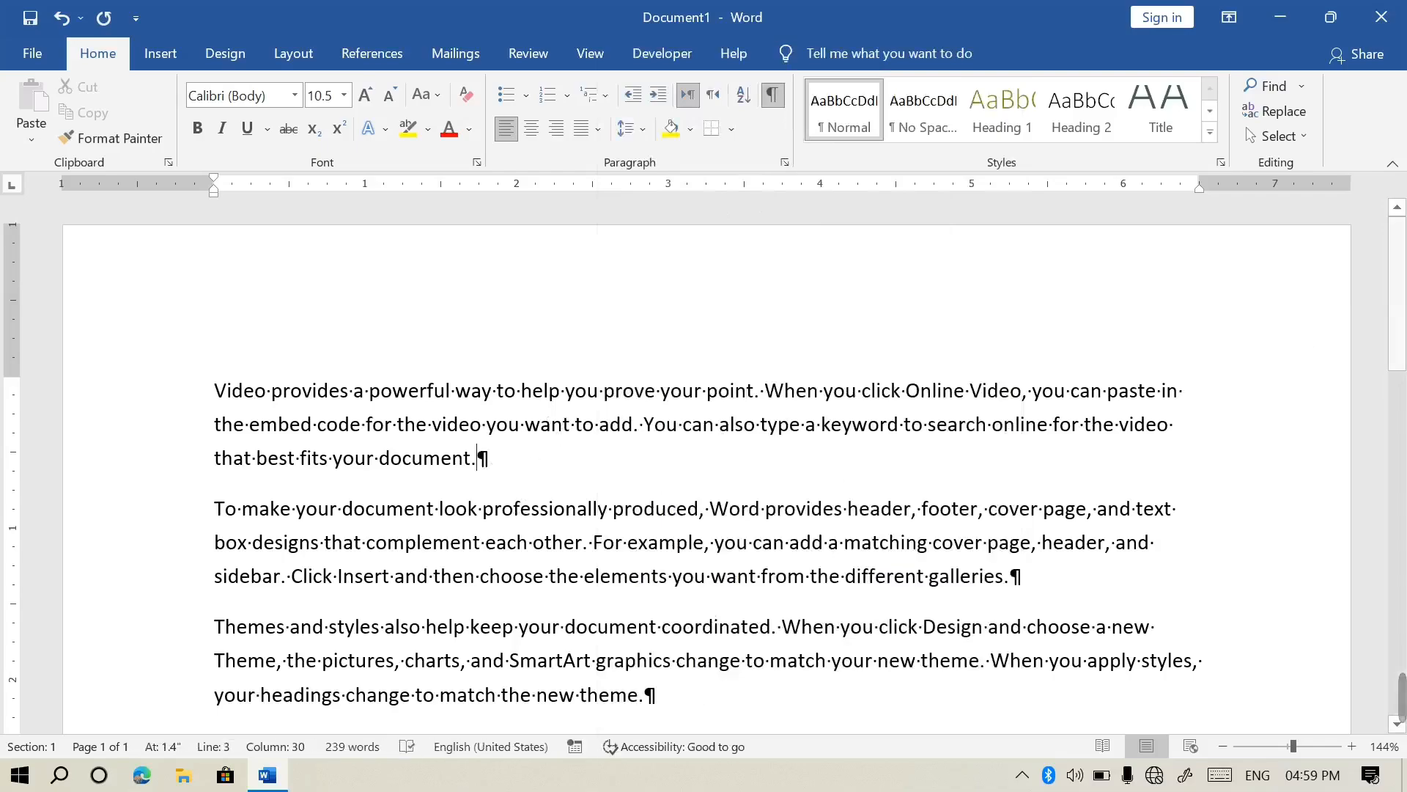
# Select all the sample text and delete it
pyautogui.scroll(-6, 520, 472)
pyautogui.scroll(6, 941, 433)
pyautogui.scroll(-5, 941, 433)
pyautogui.scroll(5, 940, 432)
pyautogui.hotkey('ctrl', 'a')
pyautogui.press('Delete')
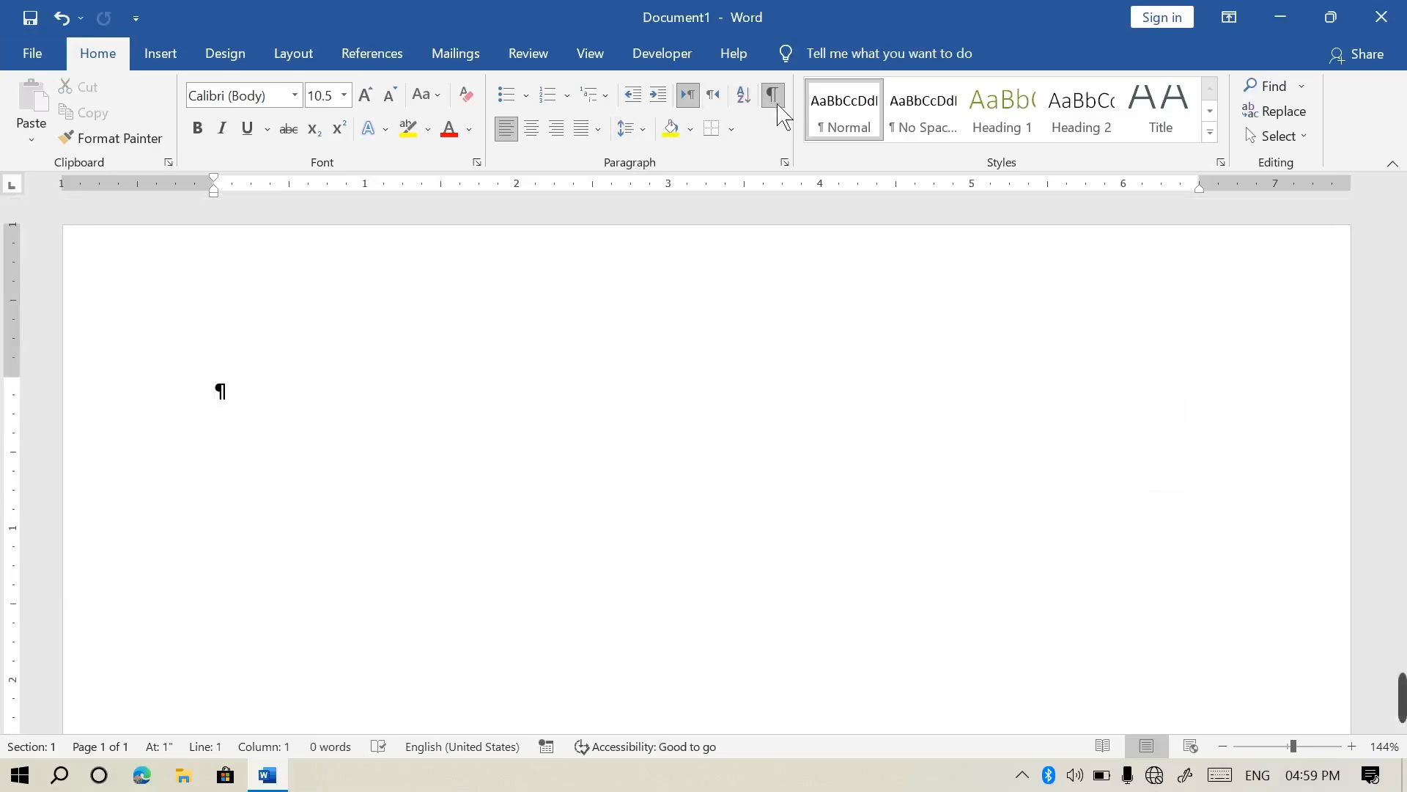
# Hide formatting marks and generate sample paragraphs with =rand()
pyautogui.click(774, 103)
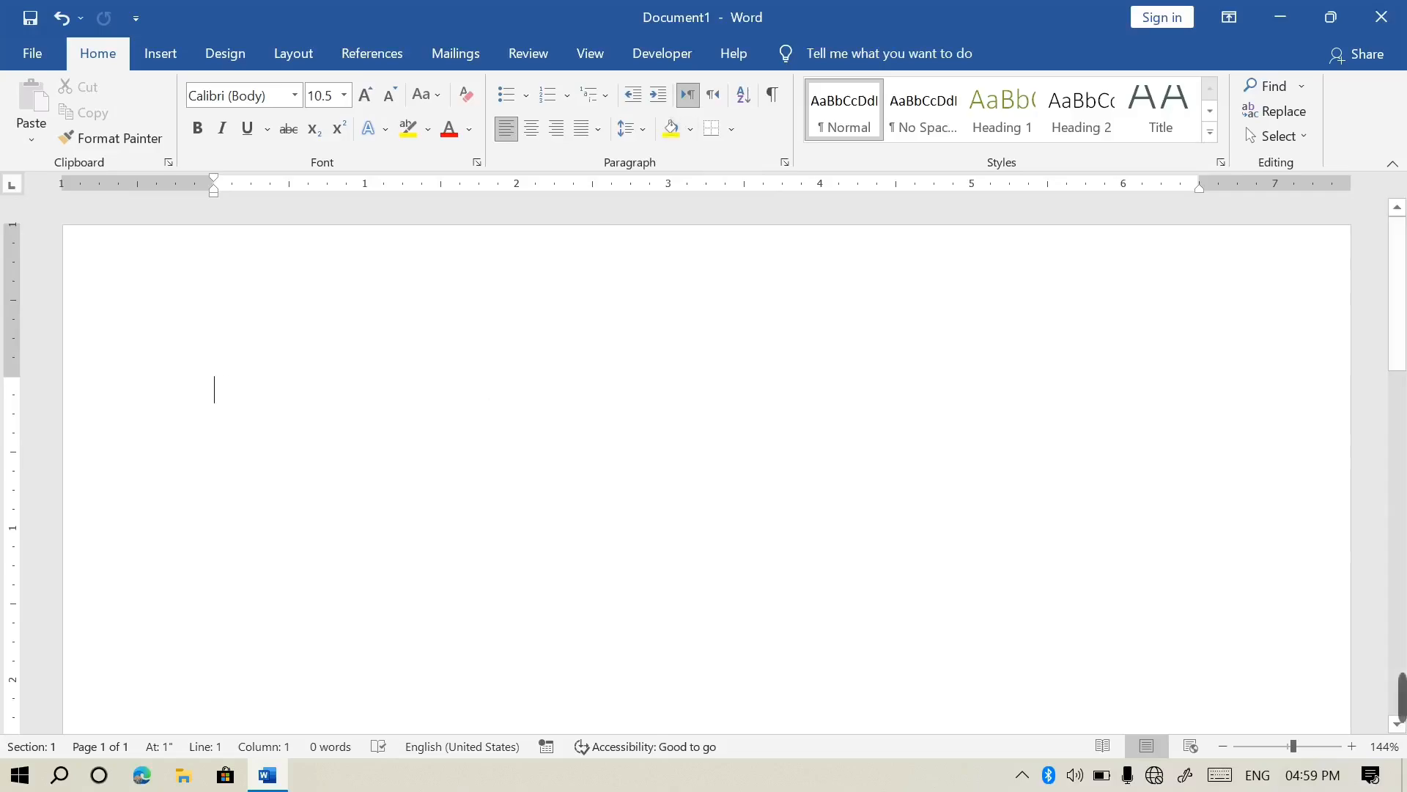
pyautogui.write('=rand')
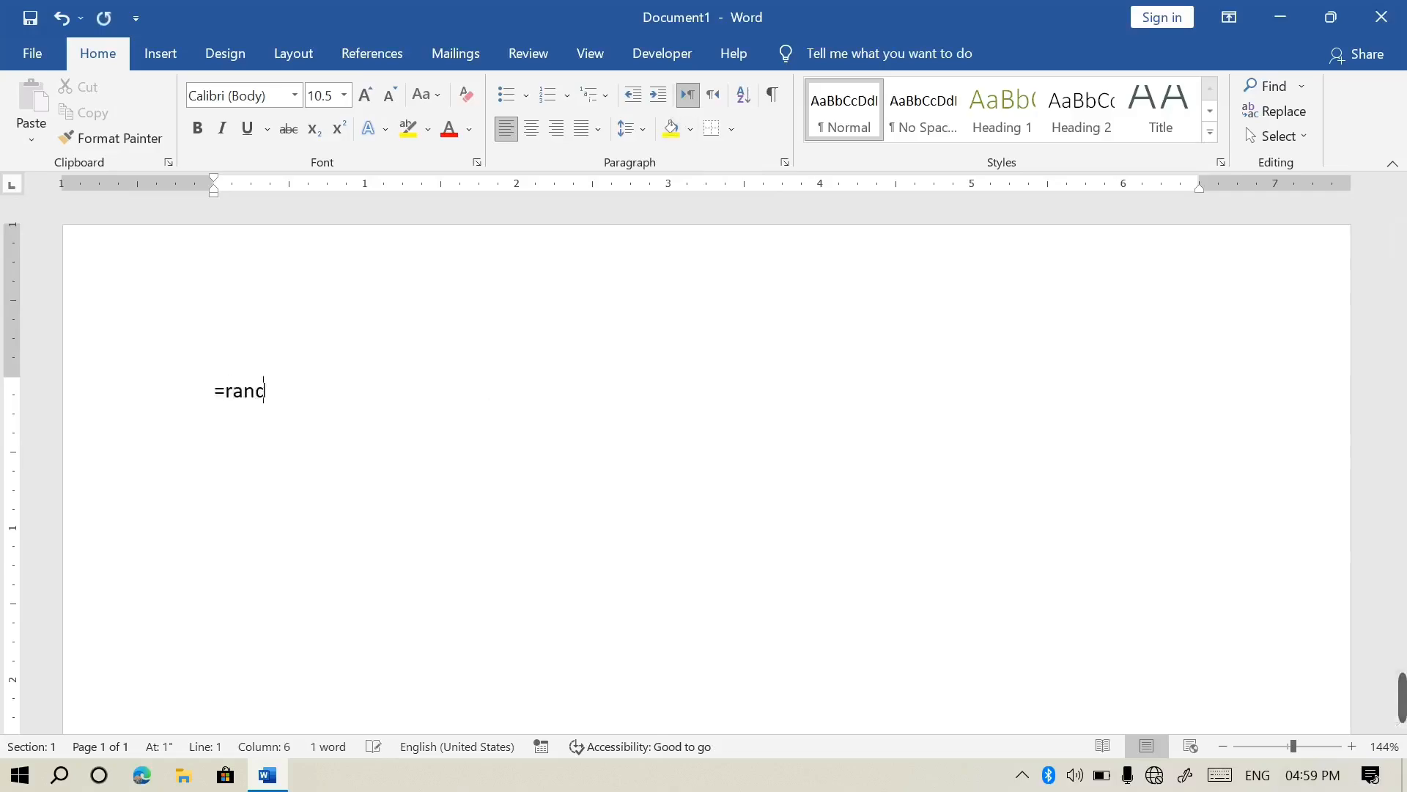
pyautogui.write('()')
pyautogui.press('Return')
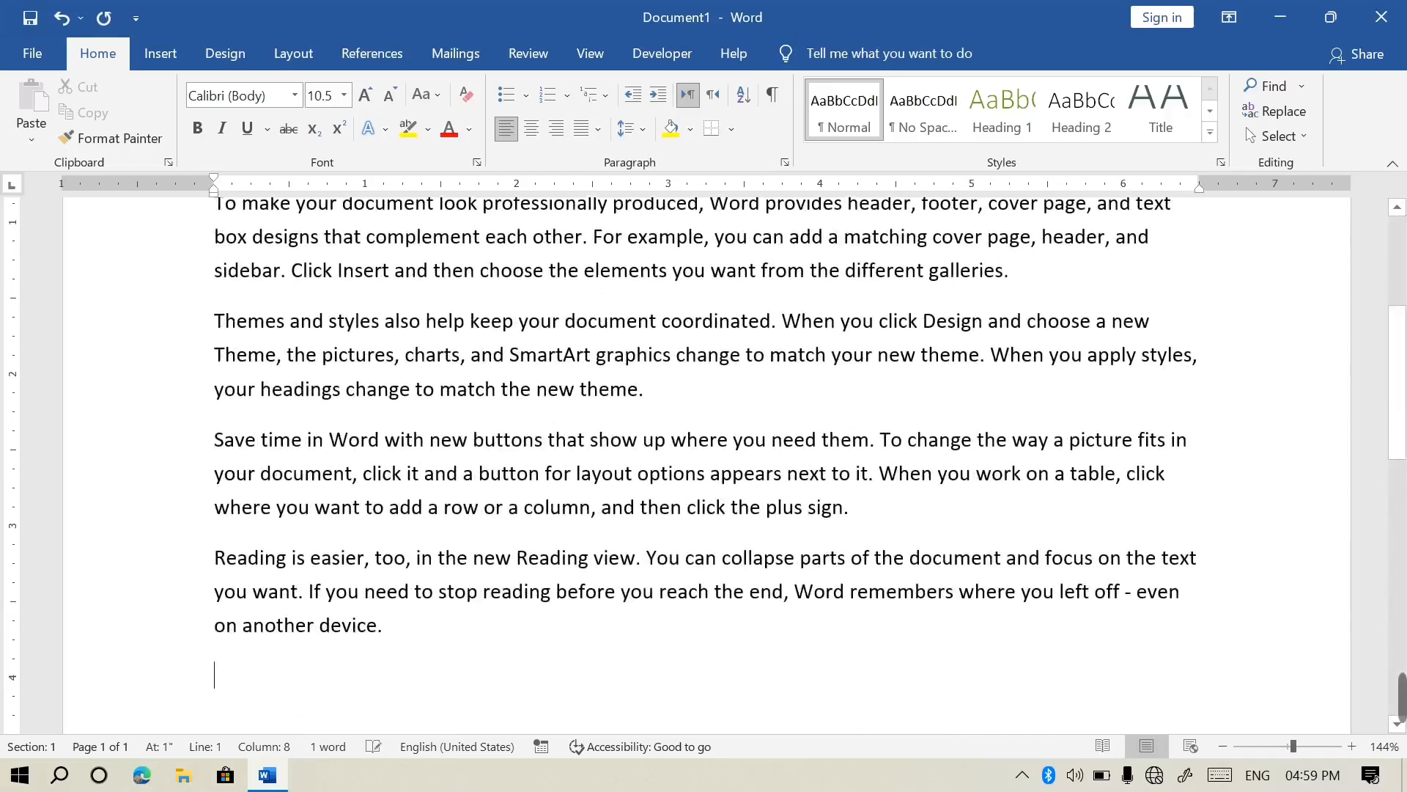
pyautogui.scroll(4, 417, 506)
# Shade the first paragraph yellow and delete the second paragraph
pyautogui.moveTo(504, 463); pyautogui.dragTo(213, 390)
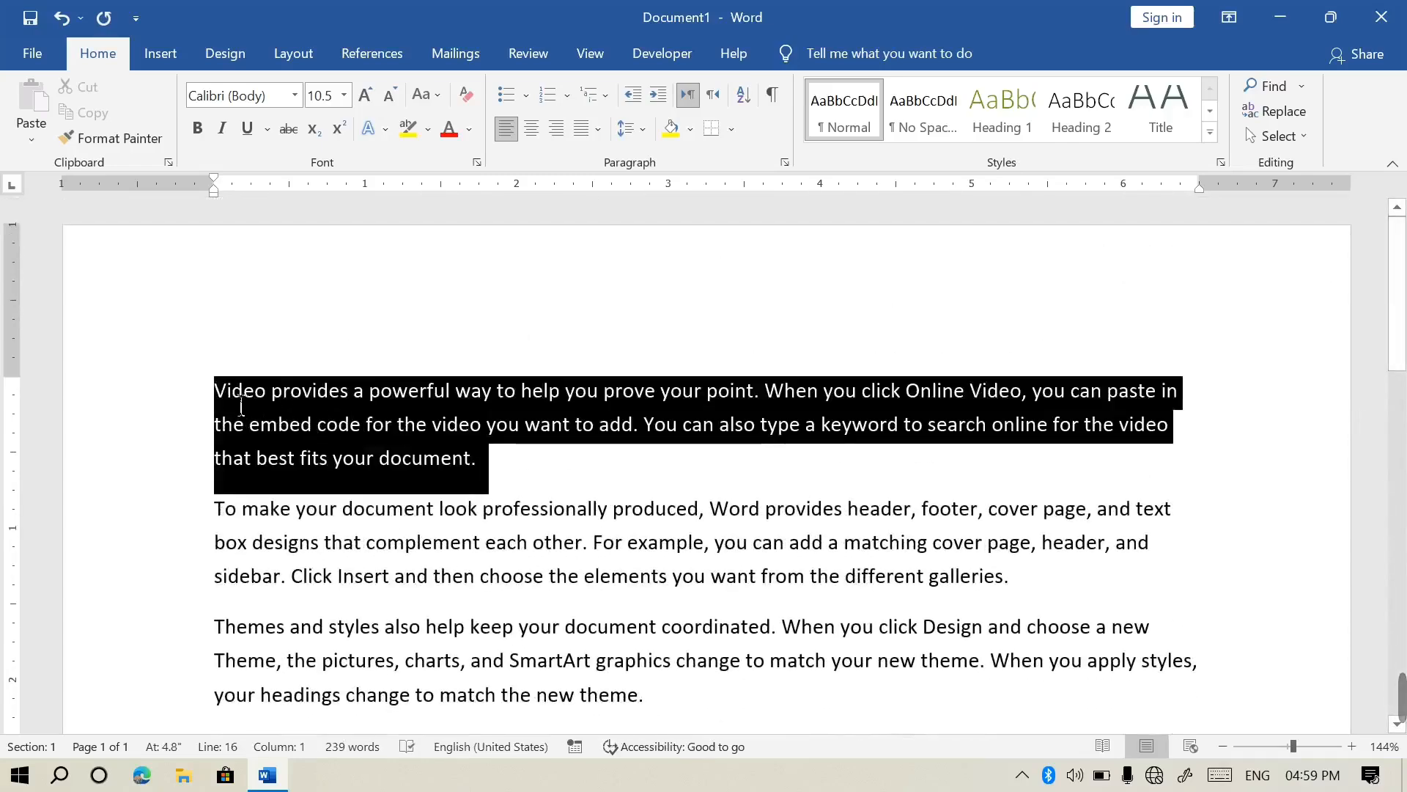
pyautogui.click(690, 134)
pyautogui.click(705, 543)
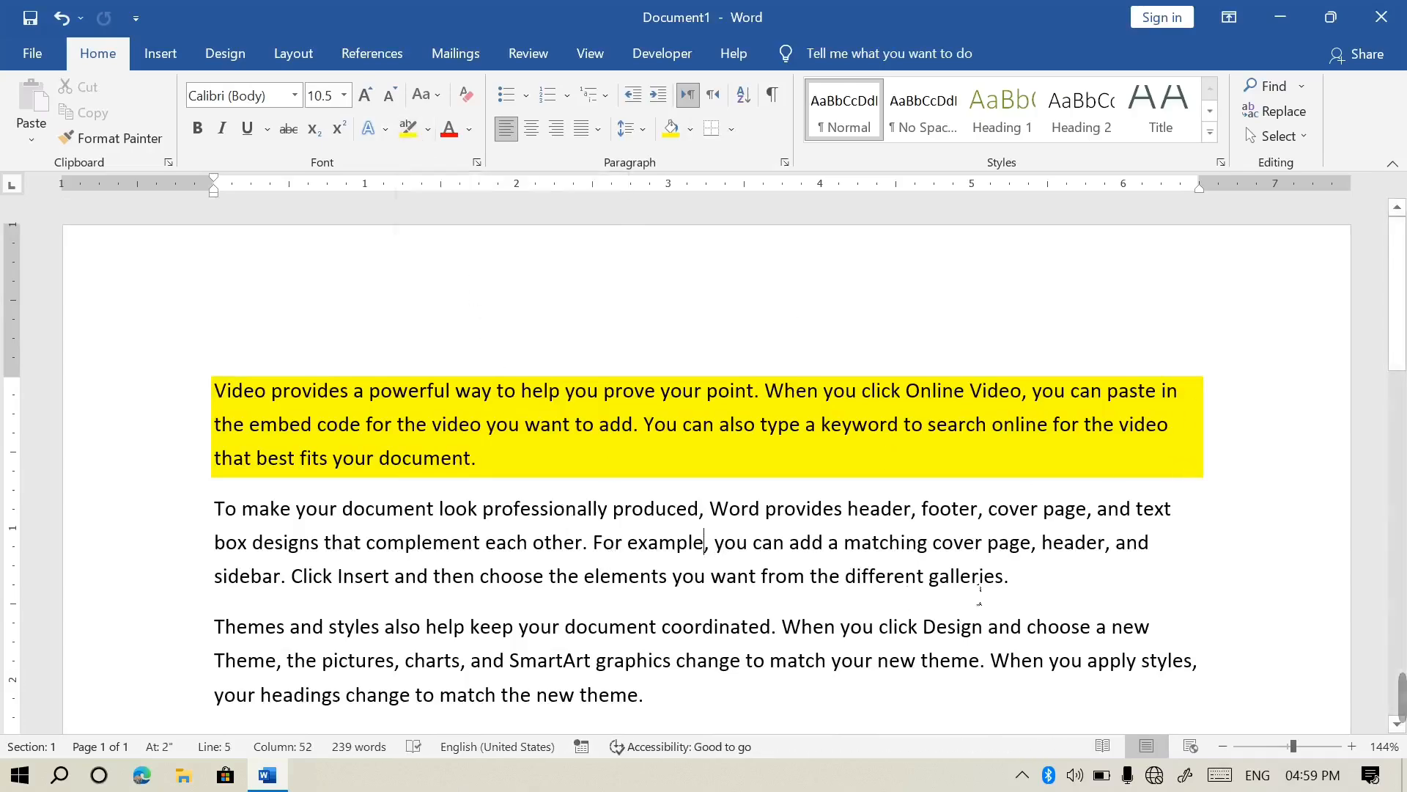
pyautogui.moveTo(1016, 580); pyautogui.dragTo(253, 516)
pyautogui.press('Delete')
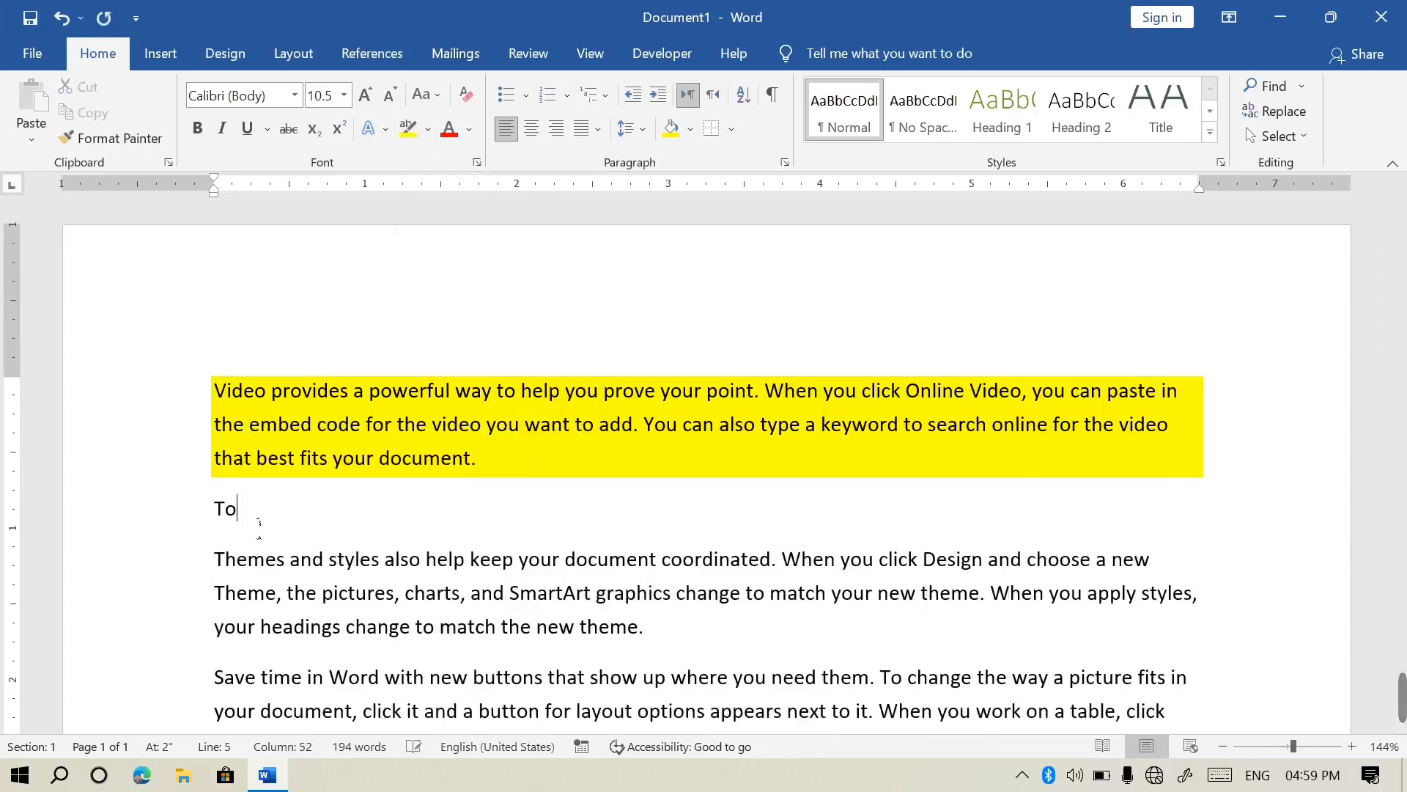
pyautogui.press('BackSpace')
pyautogui.press('BackSpace')
pyautogui.press('BackSpace')
pyautogui.press('BackSpace')
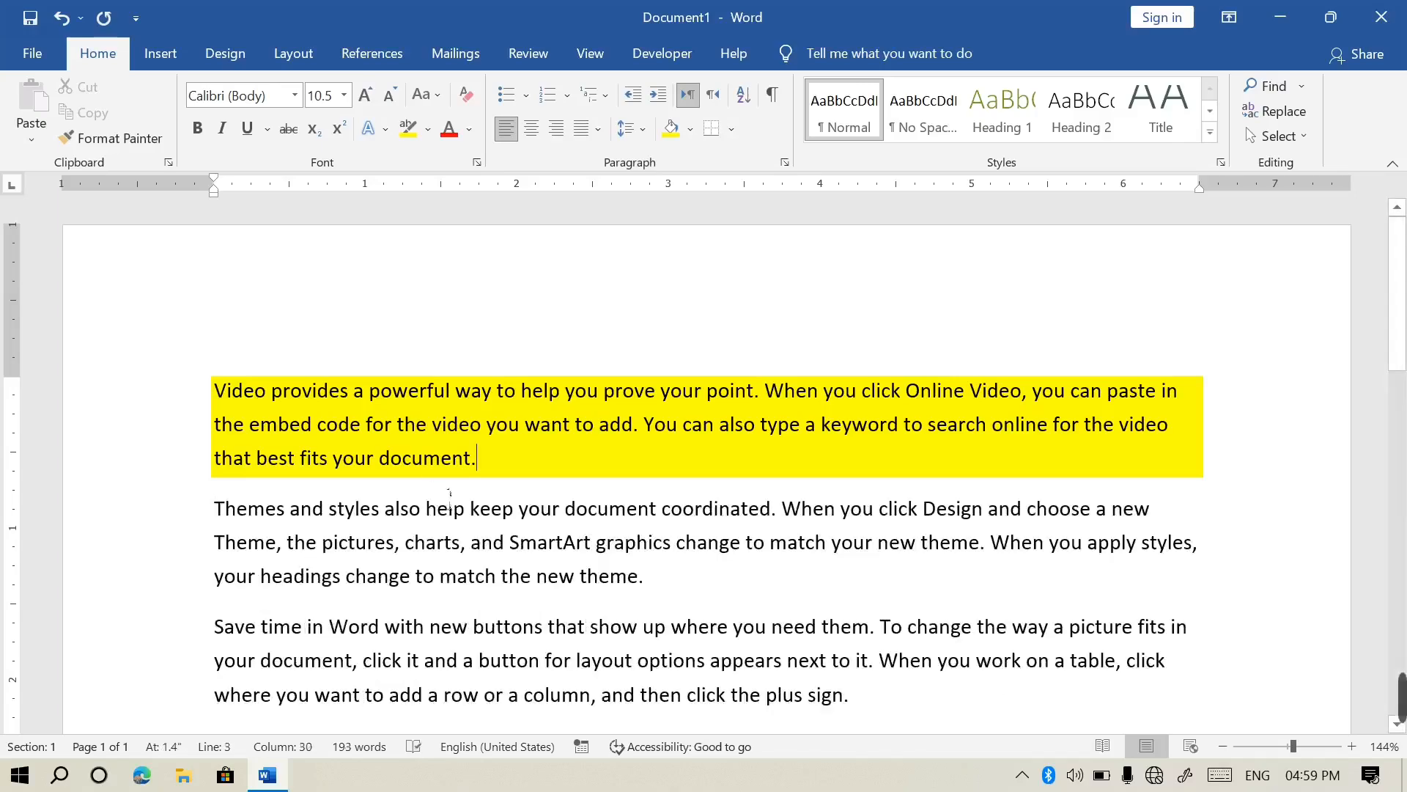
# Add an unshaded line after paragraph one and paste a copy of the yellow paragraph
pyautogui.tripleClick(361, 443)
pyautogui.hotkey('ctrl', 'c')
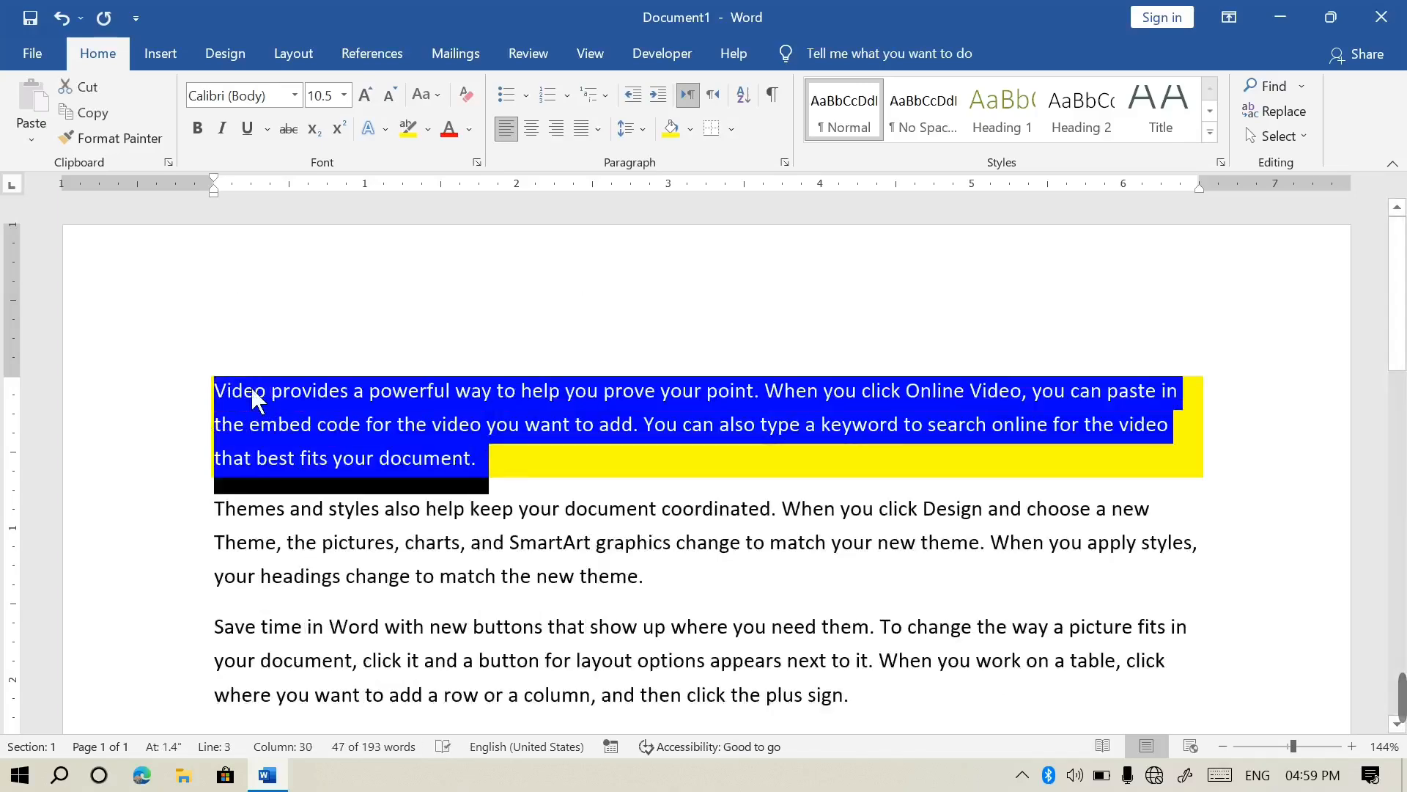
pyautogui.click(518, 480)
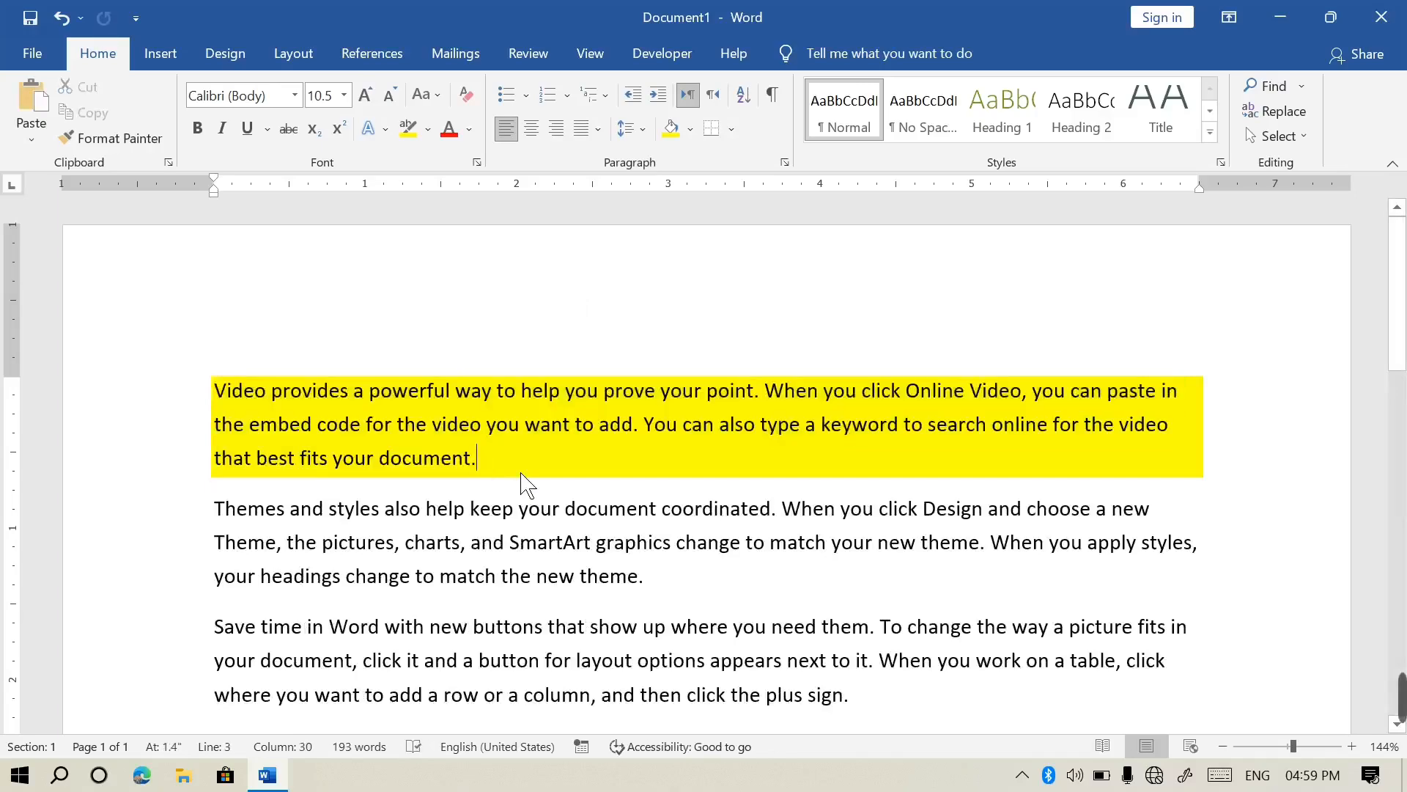
pyautogui.press('Return')
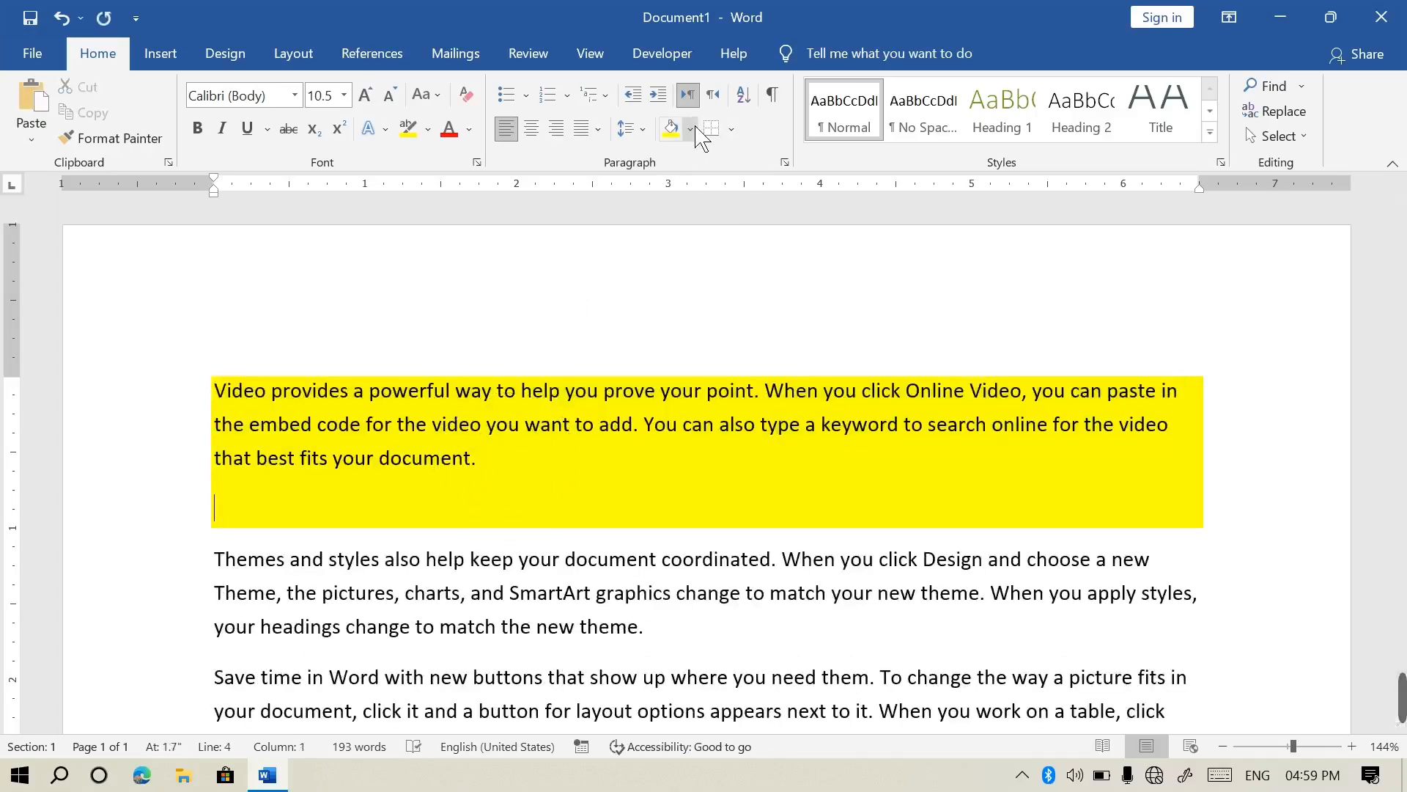
pyautogui.click(691, 130)
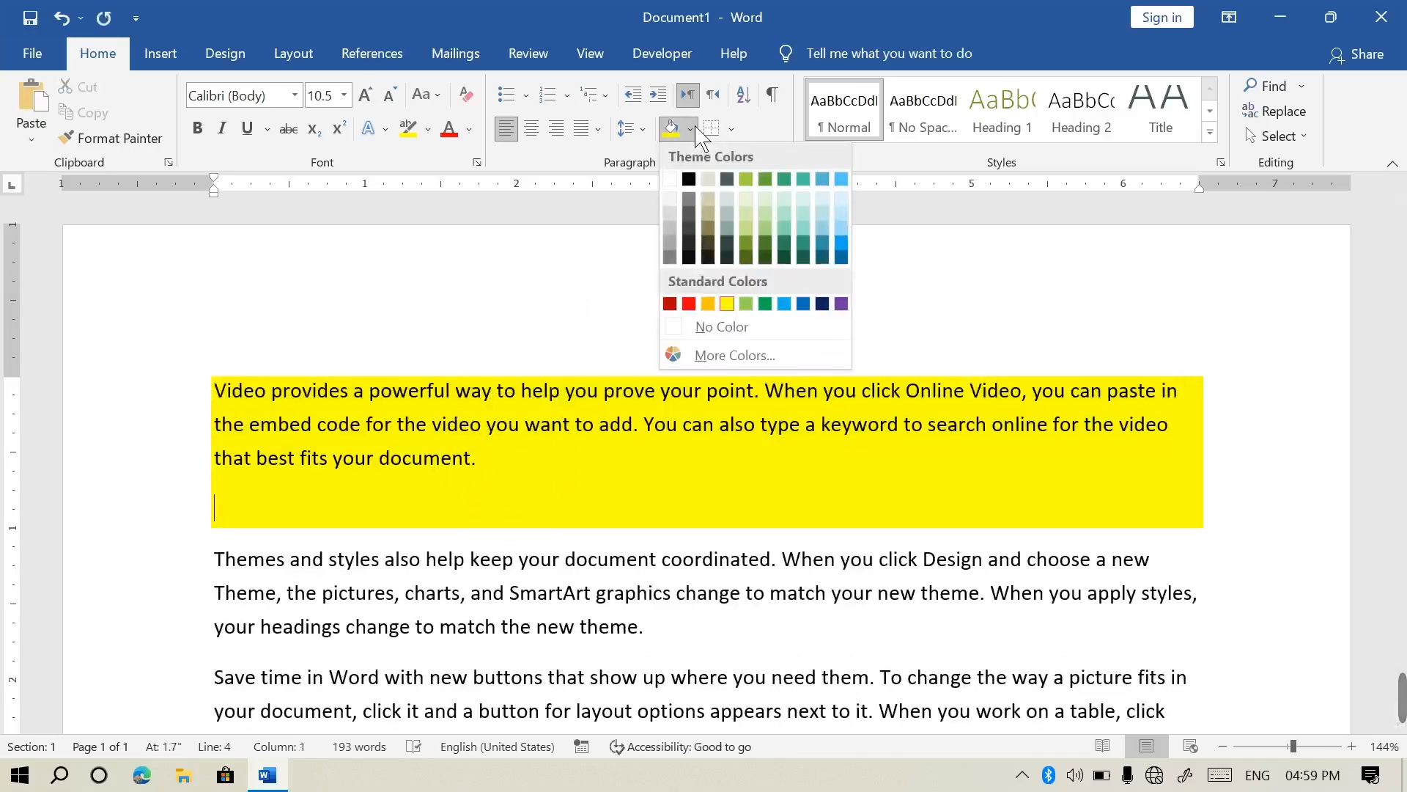
pyautogui.click(746, 330)
pyautogui.hotkey('ctrl', 'v')
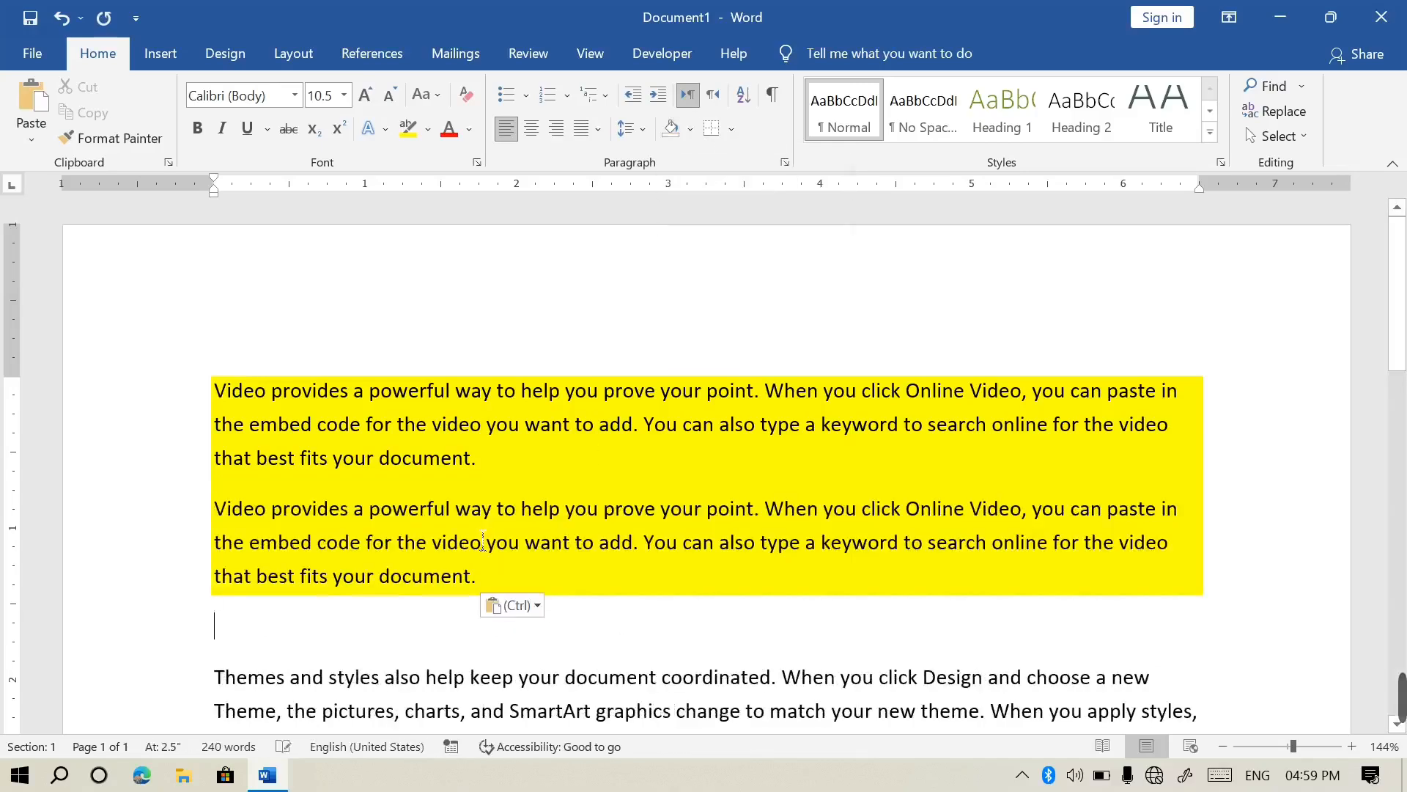
# Clear the whole document and type =rand again
pyautogui.hotkey('ctrl', 'a')
pyautogui.press('Delete')
pyautogui.write('=rand')
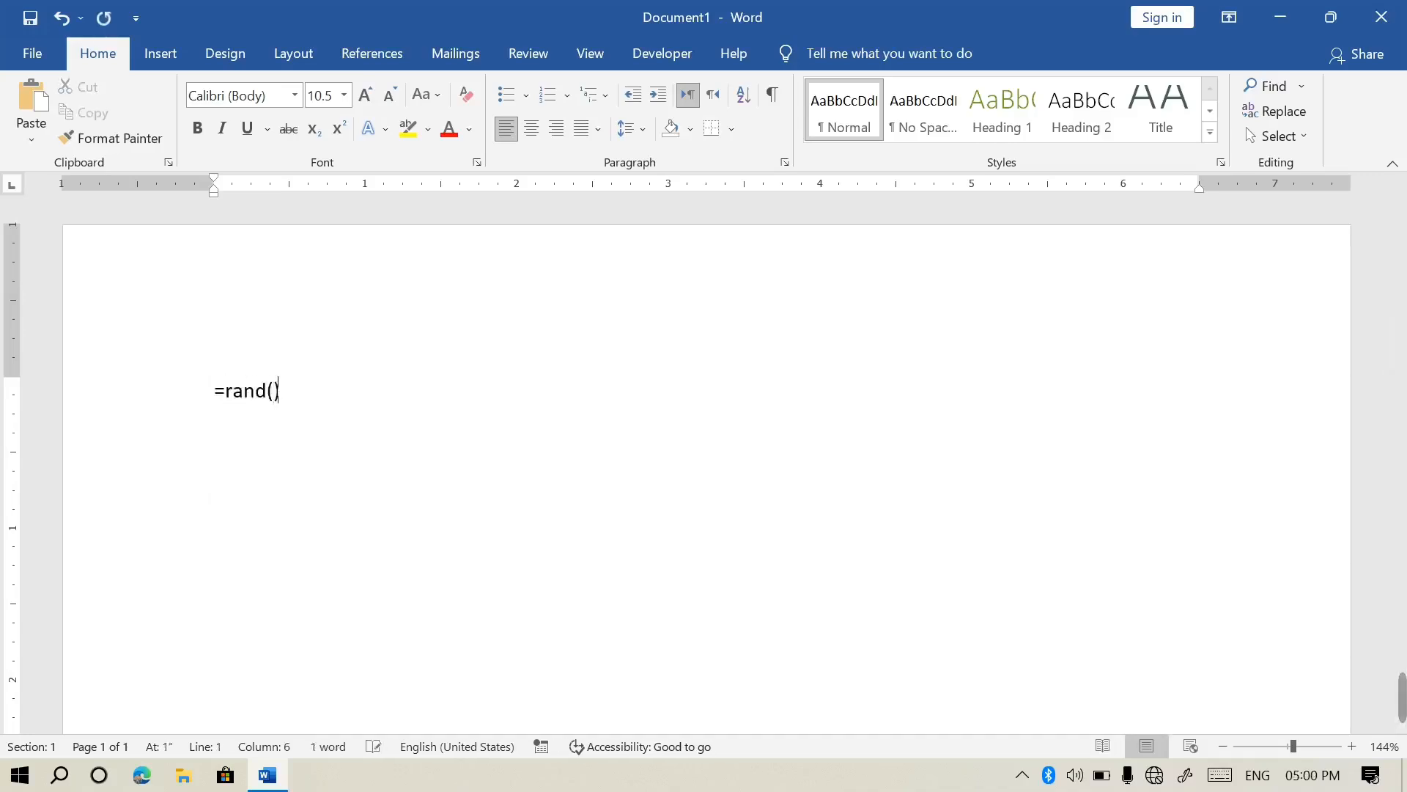
# Generate sample text, keep only the first paragraph, and paste a second copy of it
pyautogui.press('Return')
pyautogui.moveTo(478, 688); pyautogui.dragTo(209, 517)
pyautogui.press('Delete')
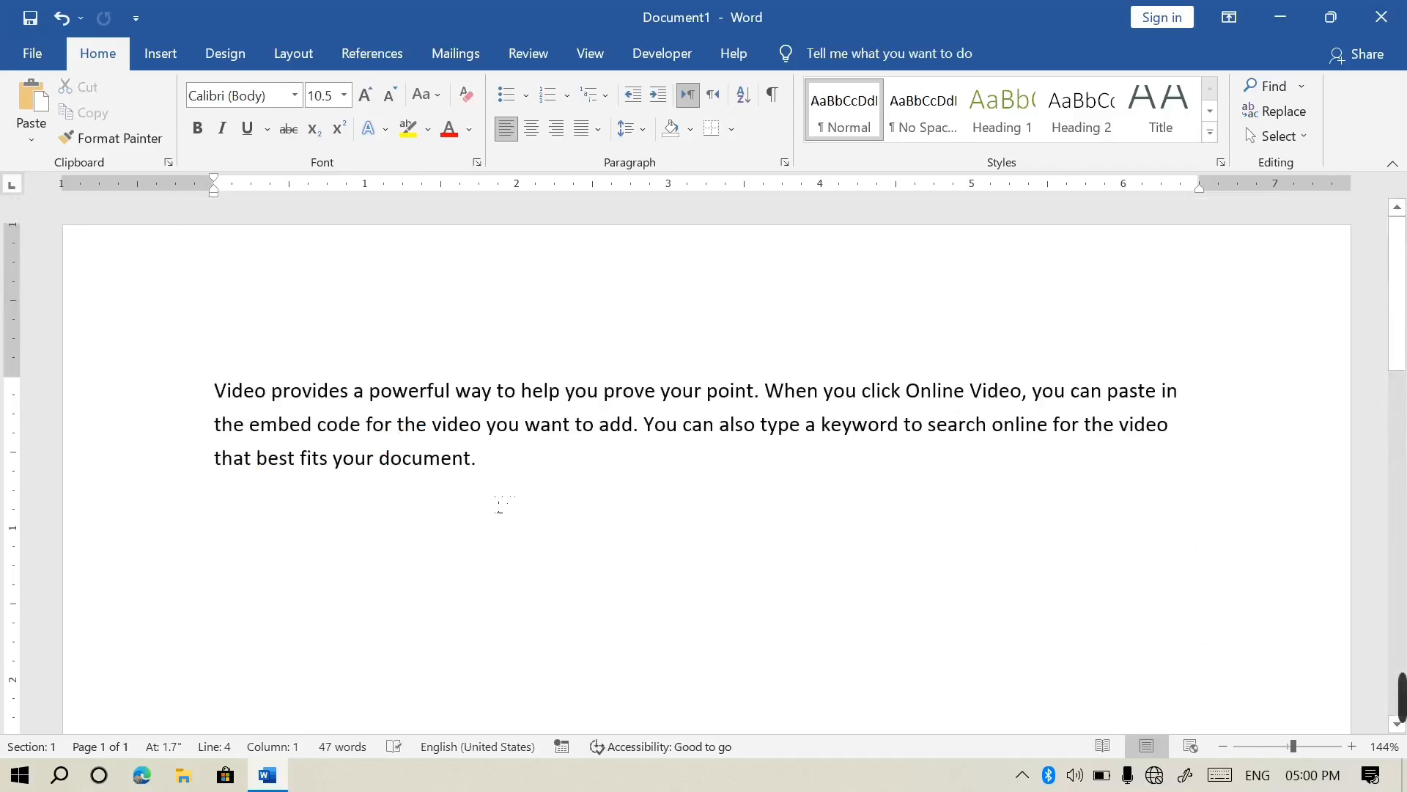
pyautogui.hotkey('ctrl', 'a')
pyautogui.hotkey('ctrl', 'c')
pyautogui.hotkey('ctrl', 'v')
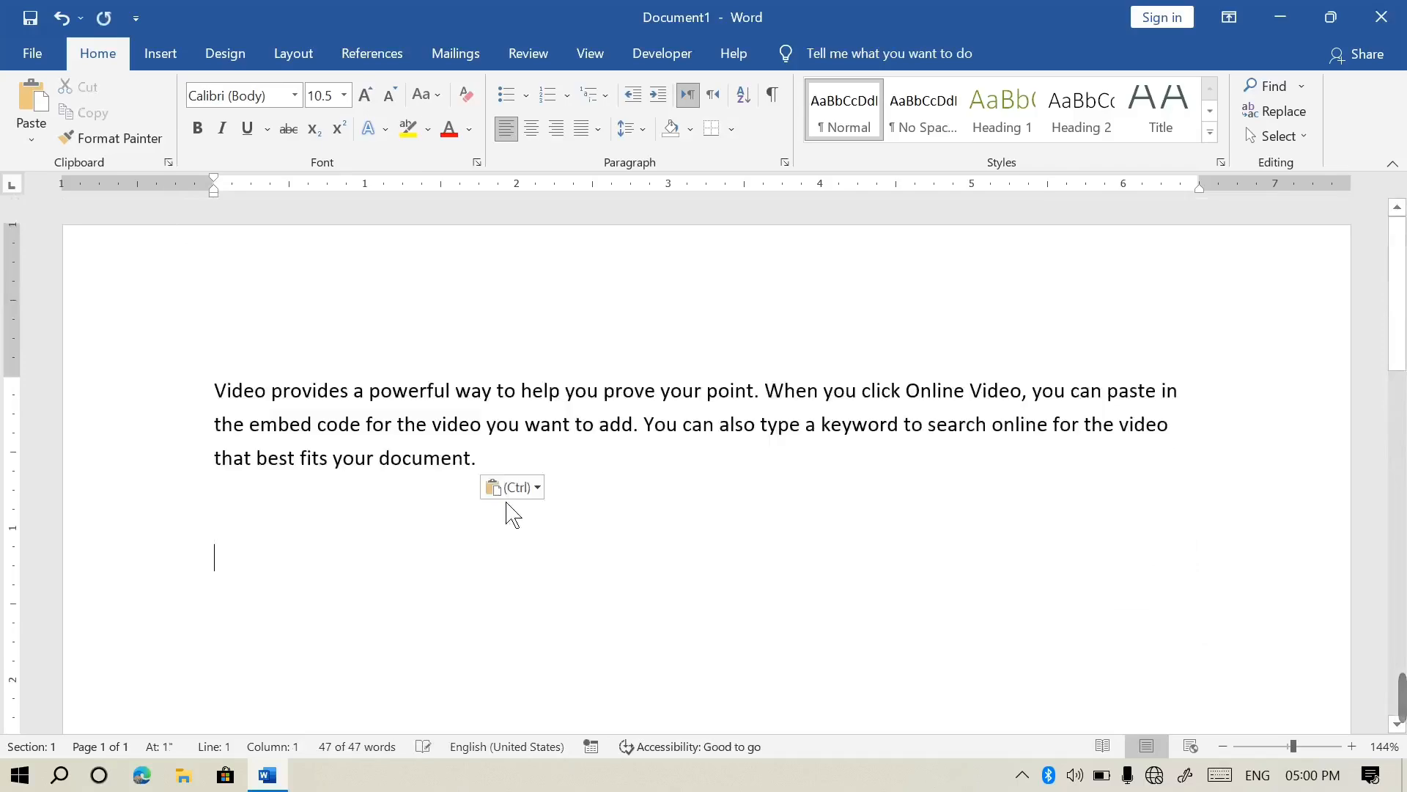
pyautogui.hotkey('ctrl', 'v')
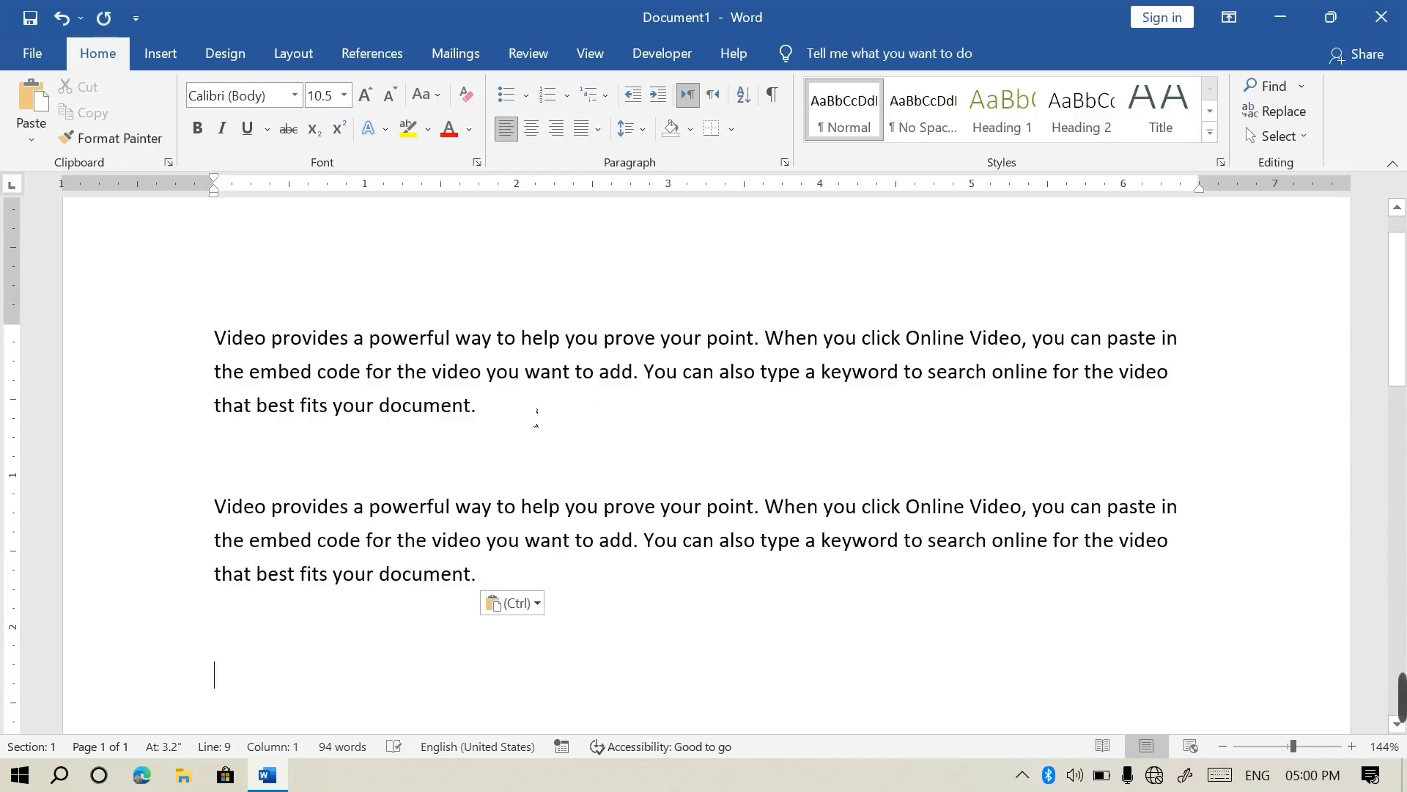
# Shade the first paragraph yellow
pyautogui.moveTo(537, 415); pyautogui.dragTo(214, 330)
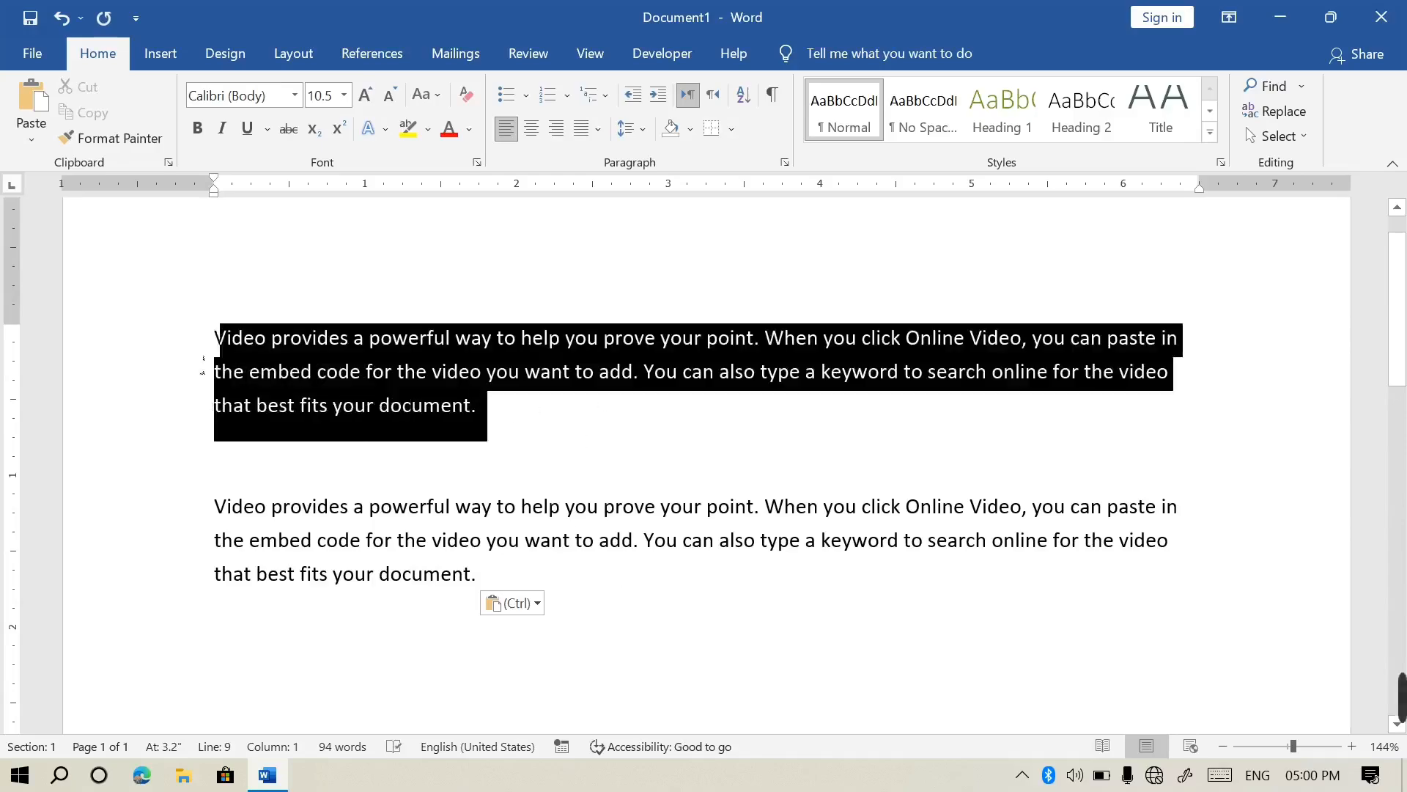
pyautogui.click(690, 129)
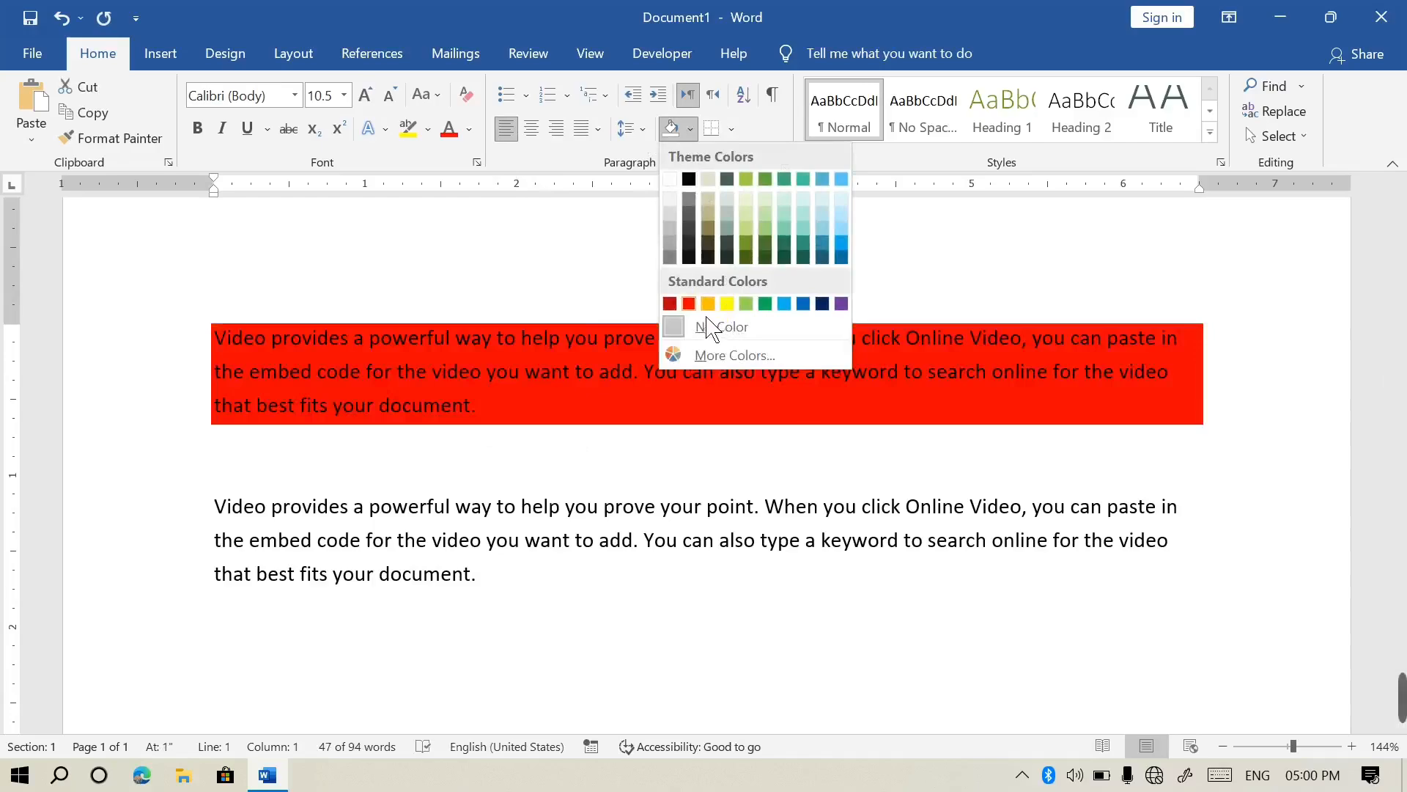
pyautogui.click(727, 303)
# Apply yellow text highlighting to the second paragraph
pyautogui.click(522, 579)
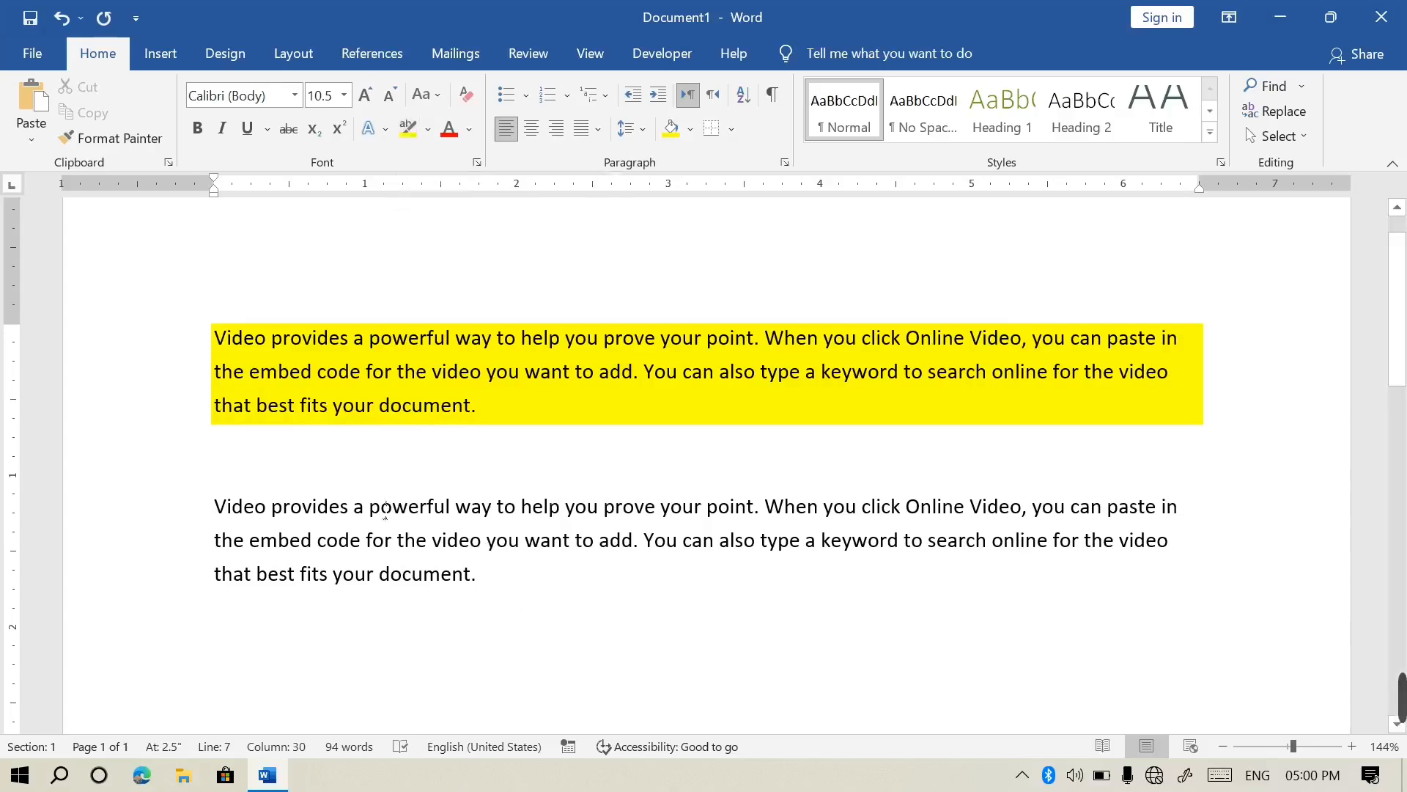
pyautogui.moveTo(511, 607); pyautogui.dragTo(214, 477)
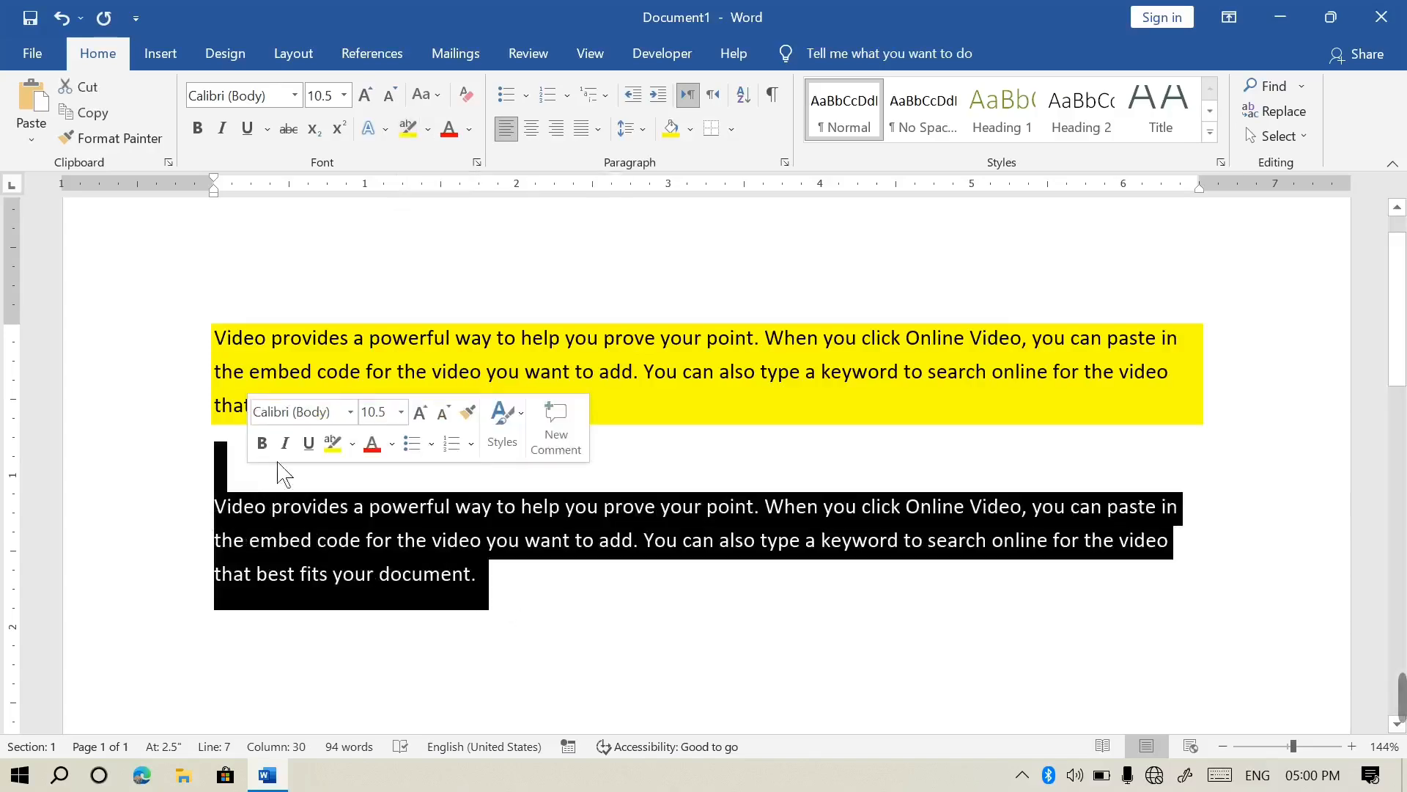
pyautogui.click(410, 129)
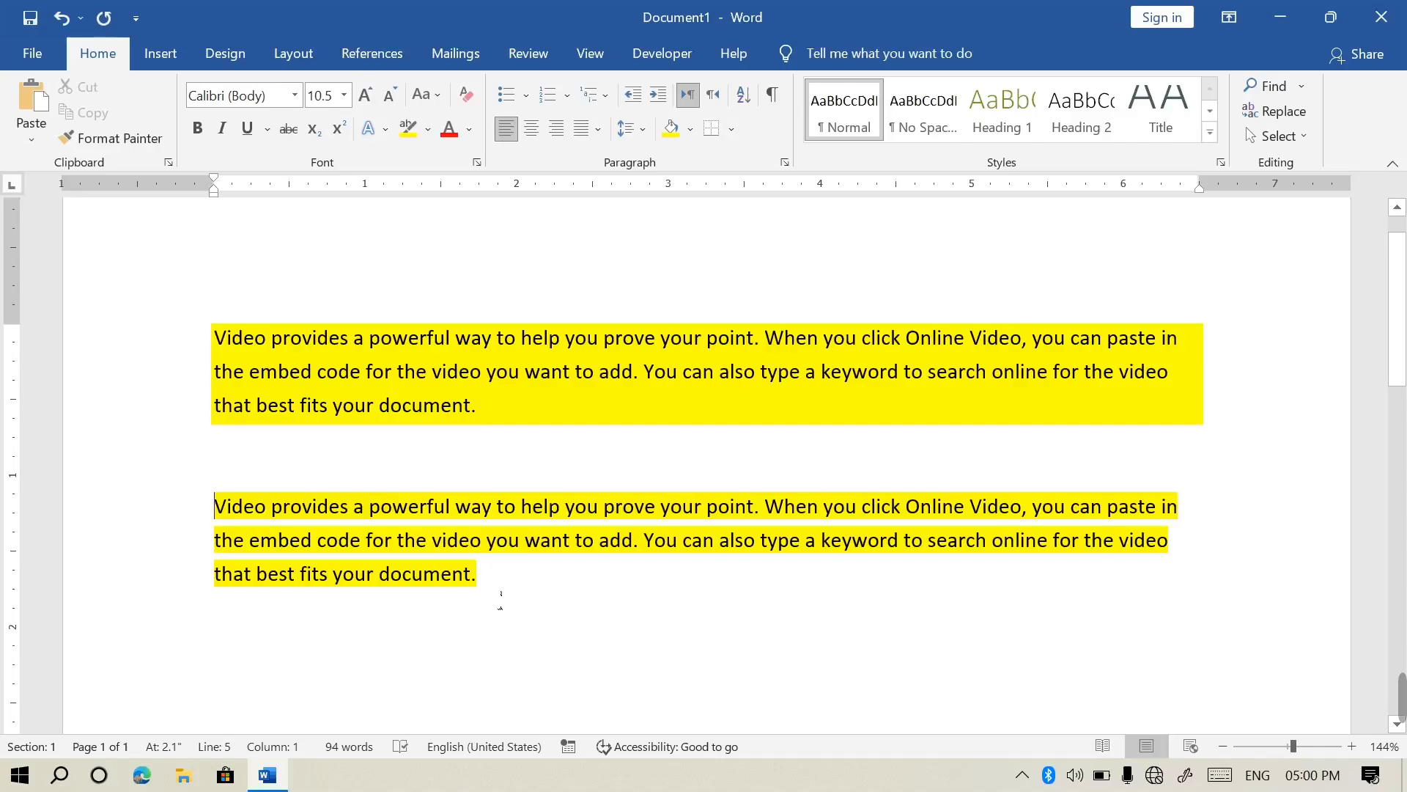
# Add three filler lines beneath the first paragraph: 'Aoyrpoa', 'woreiyo;wea', ';wiery;oqw'
pyautogui.click(516, 421)
pyautogui.press('Return')
pyautogui.write('Aoyrpoa')
pyautogui.press('Return')
pyautogui.write('woreiyo;wea')
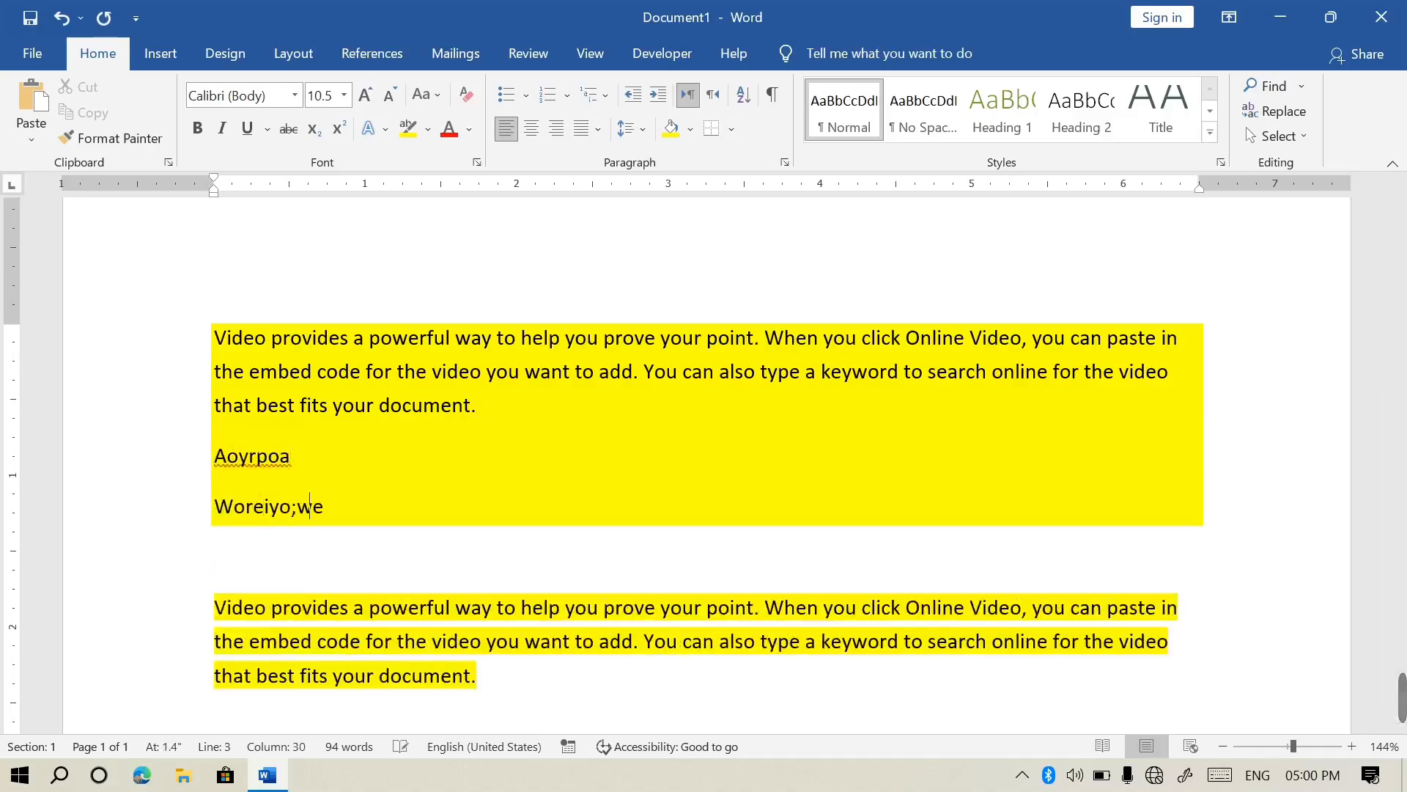
pyautogui.press('Return')
pyautogui.write(';wiery;oqw')
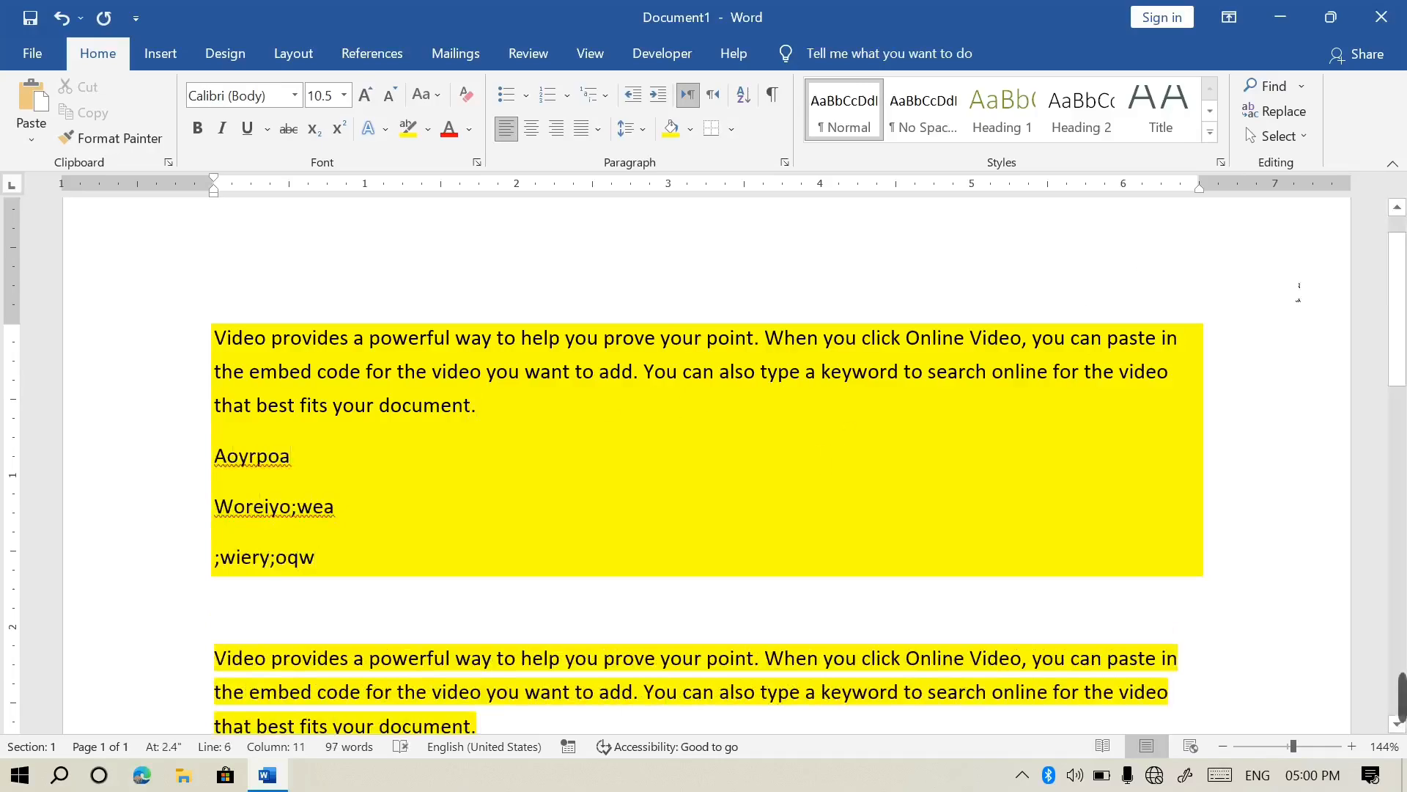
# Add three filler lines beneath the second paragraph: 'Irh;kj', 'Aerg;Ei', ';af;'
pyautogui.scroll(-3, 510, 531)
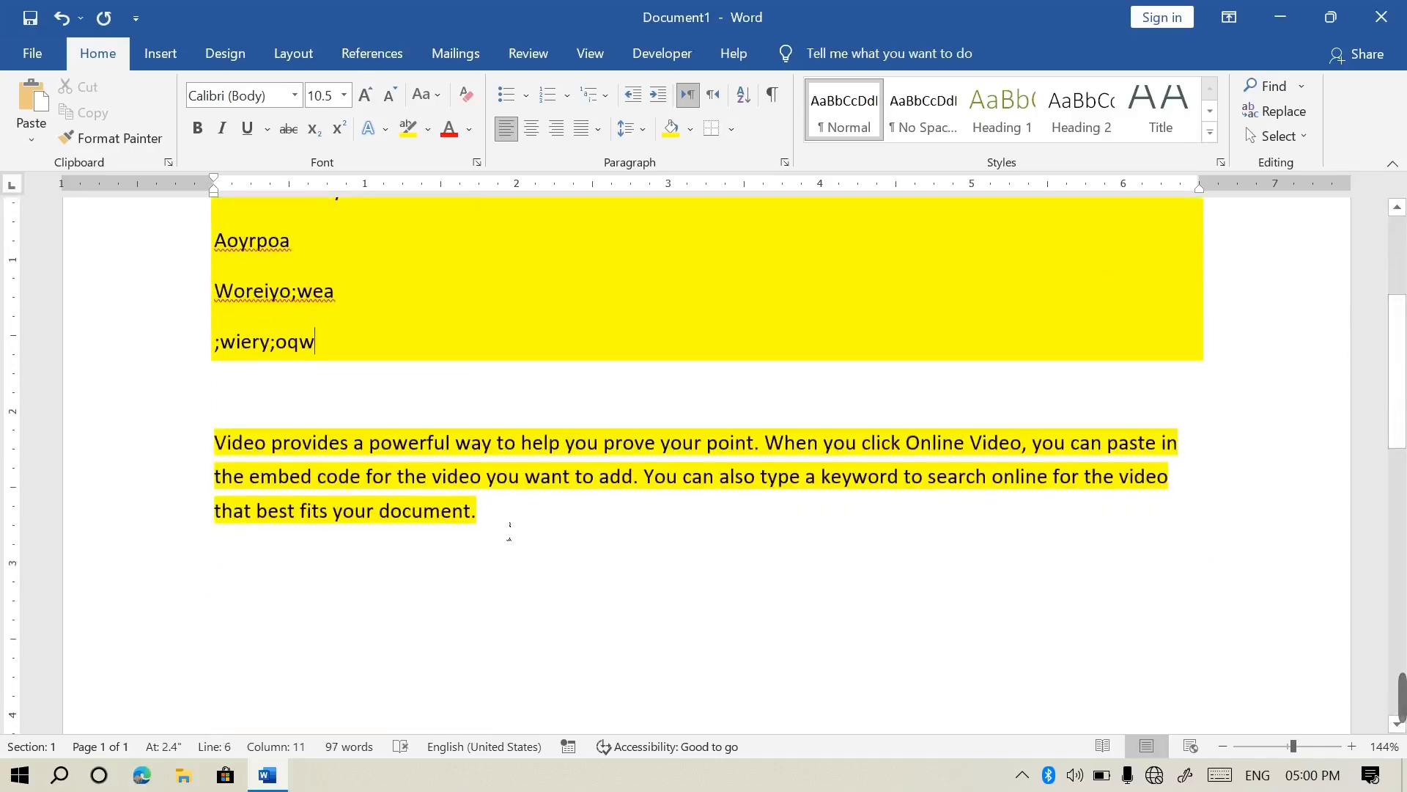
pyautogui.click(509, 531)
pyautogui.press('Return')
pyautogui.write('Irh;kj')
pyautogui.press('Return')
pyautogui.write('Aerg;Ei')
pyautogui.press('Return')
pyautogui.write(';af;')
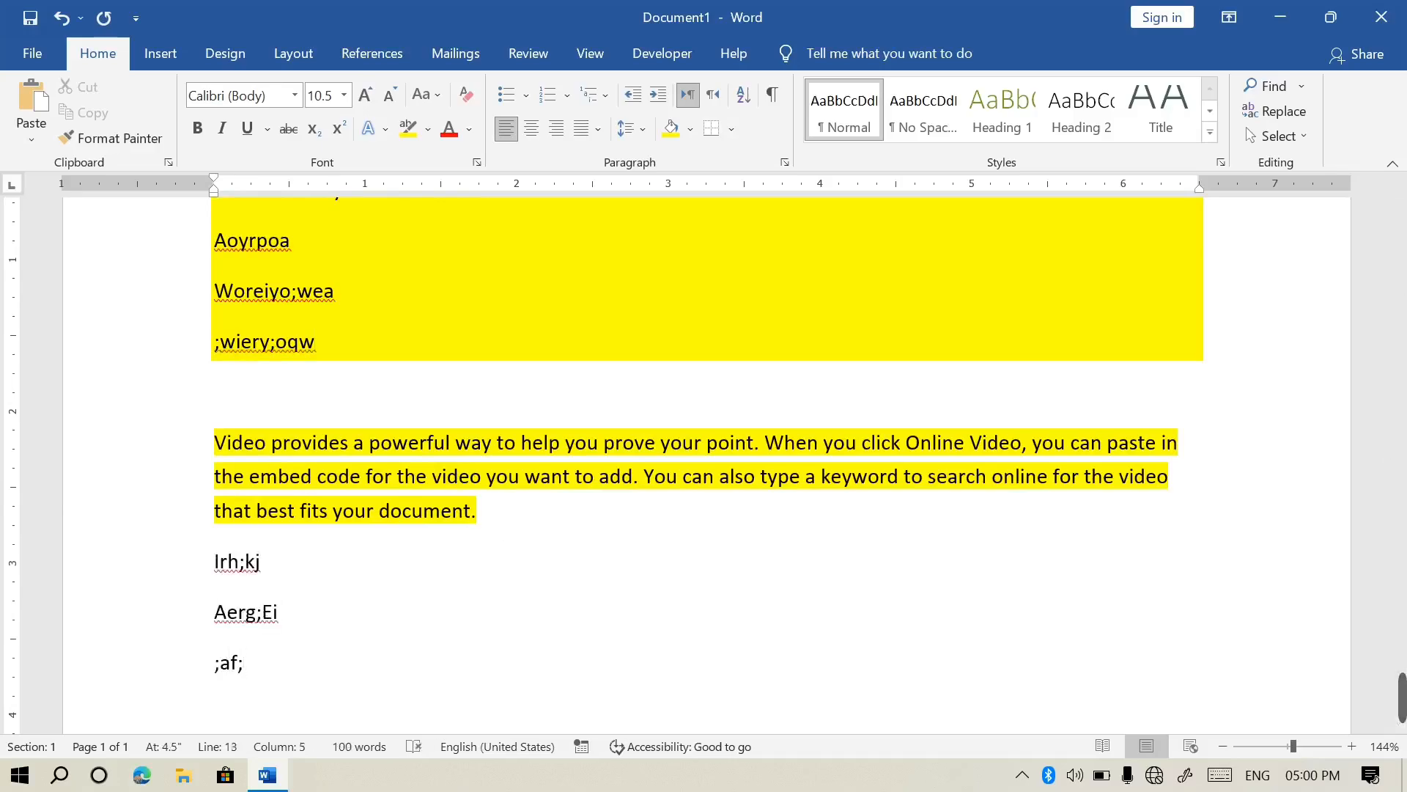
# Select the whole document, check the Shading colours without applying one, and delete everything
pyautogui.hotkey('ctrl', 'a')
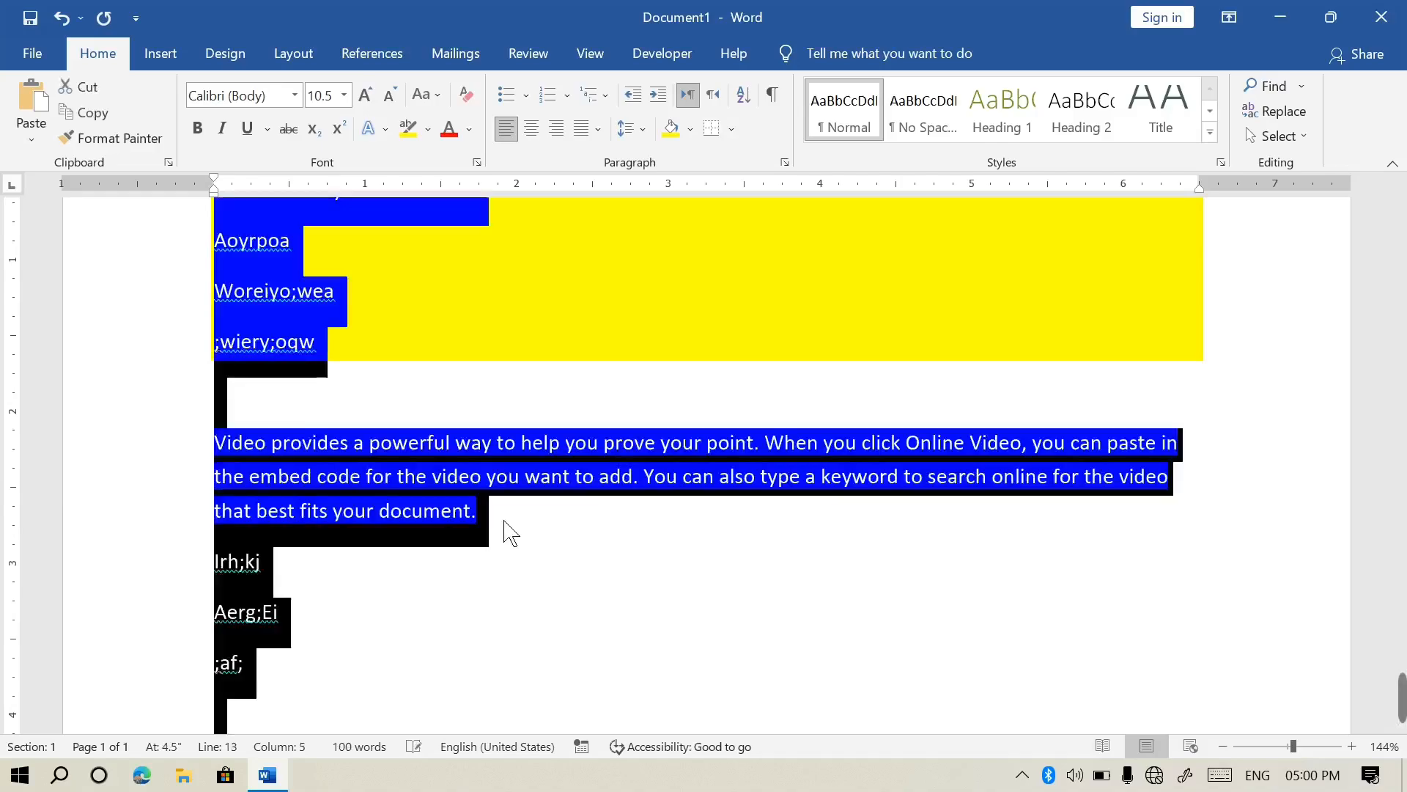
pyautogui.click(691, 129)
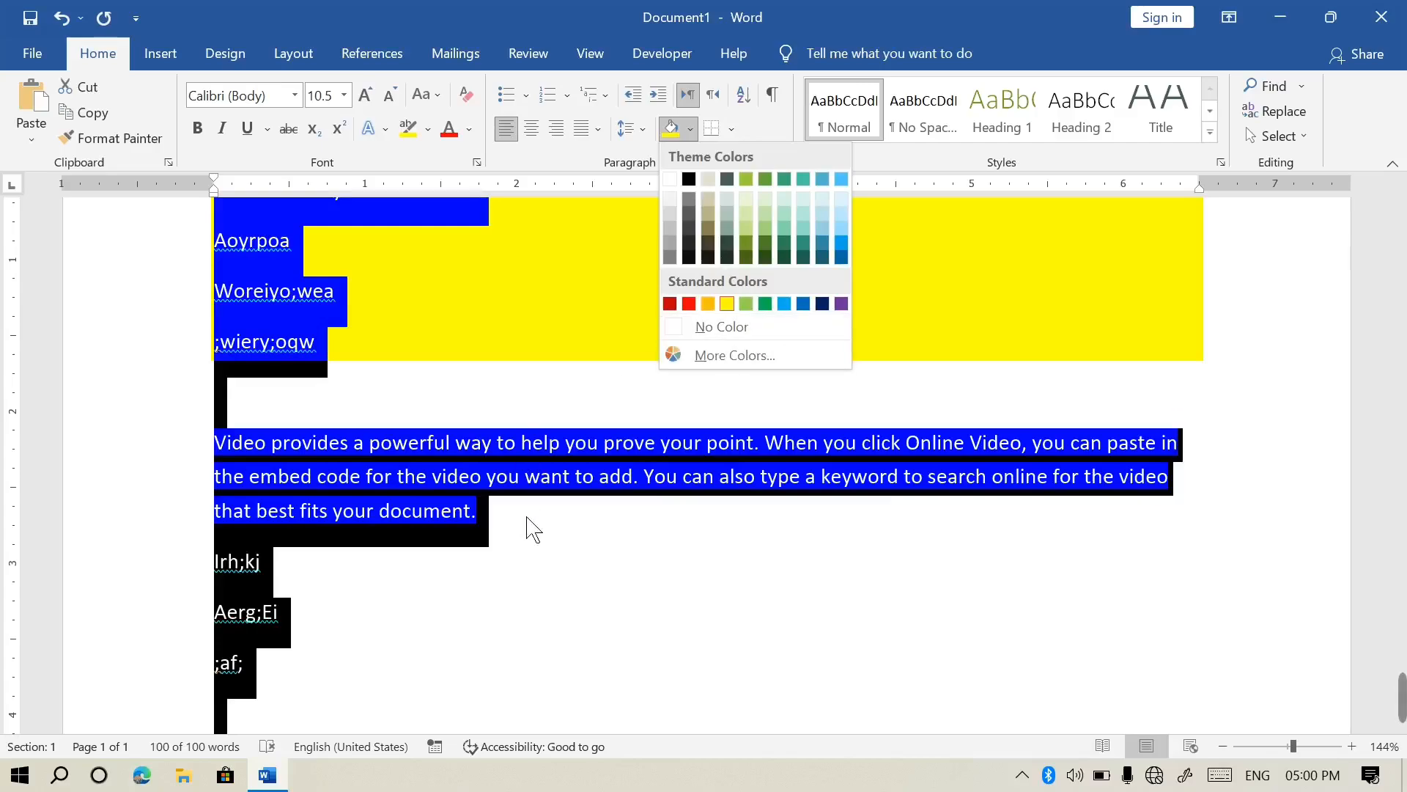
pyautogui.press('Escape')
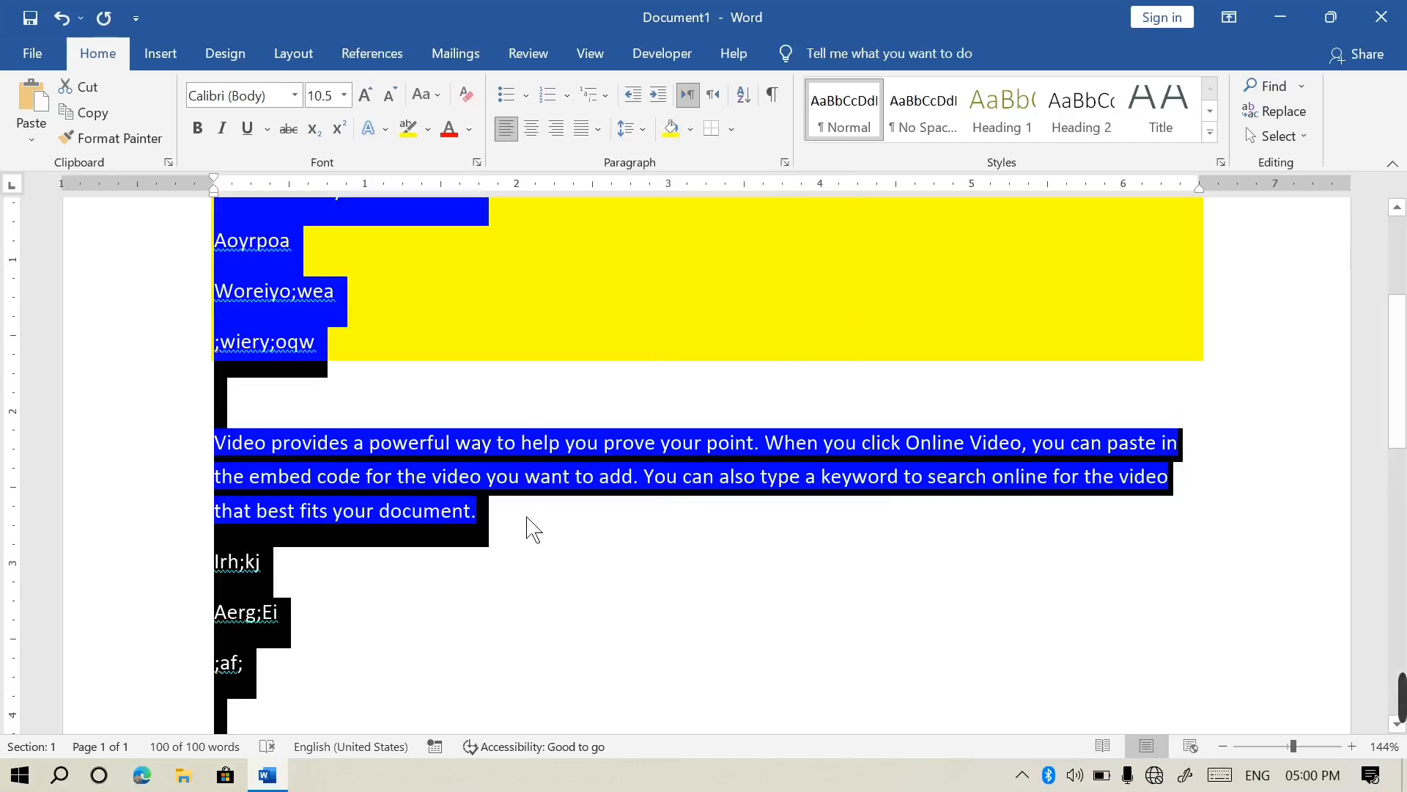
pyautogui.press('Delete')
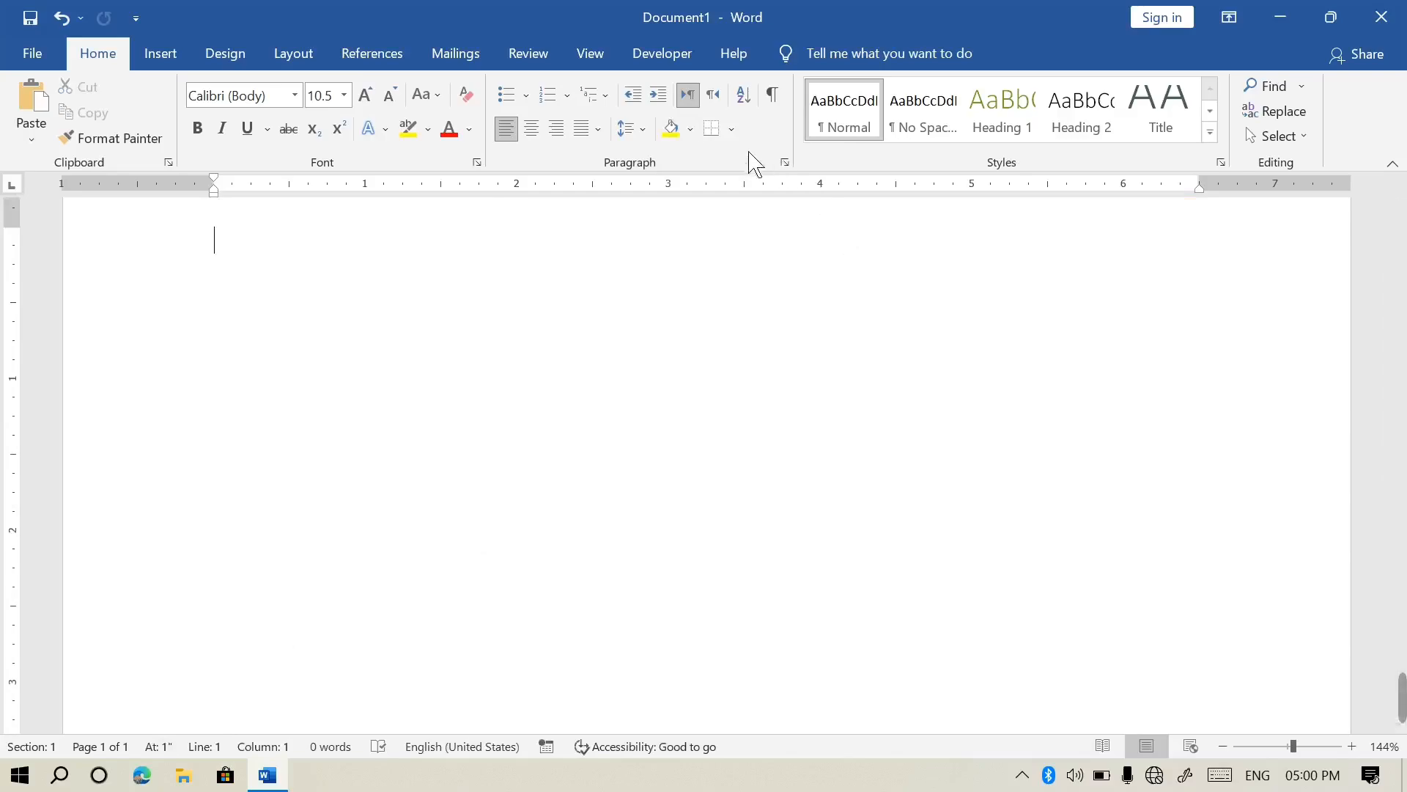
pyautogui.click(732, 129)
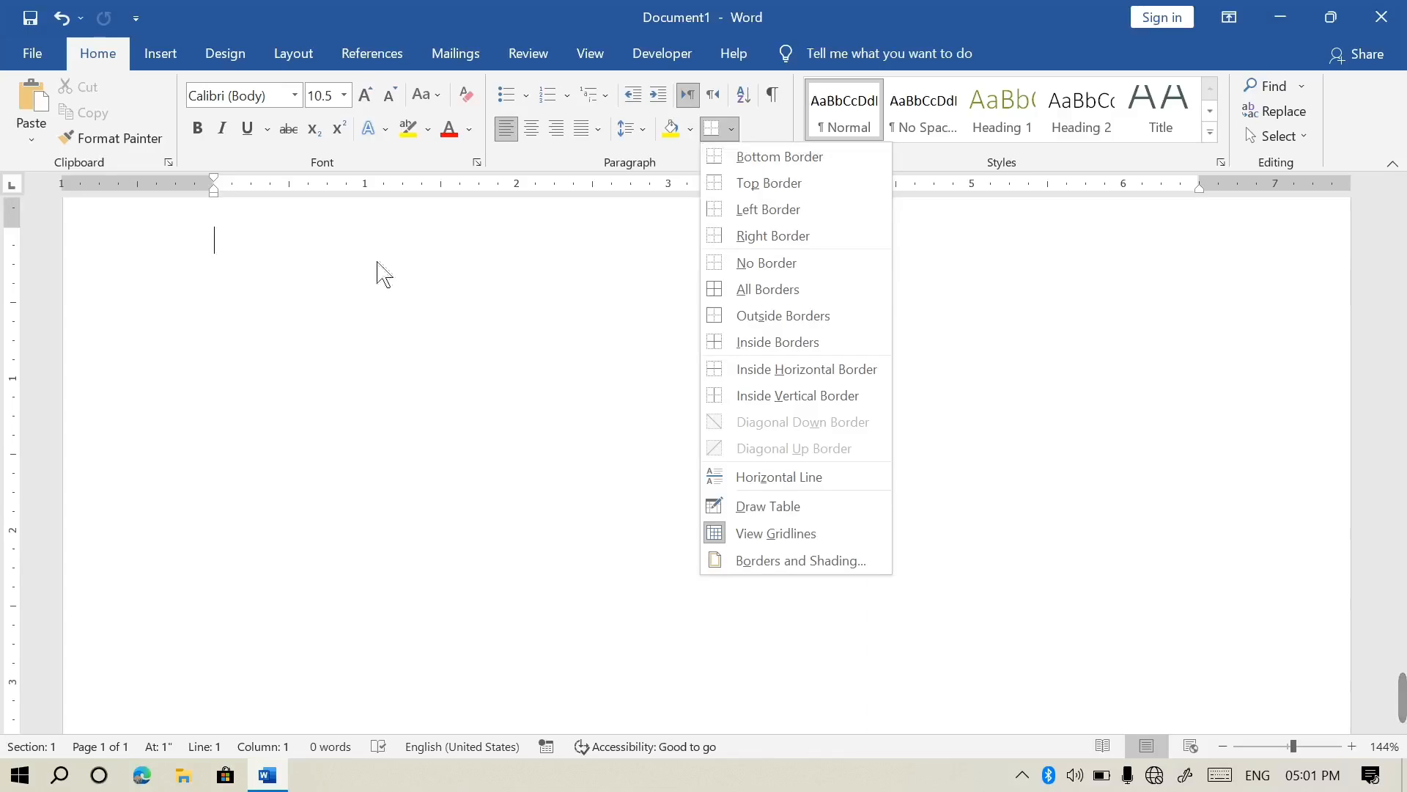
pyautogui.click(281, 267)
pyautogui.write('name')
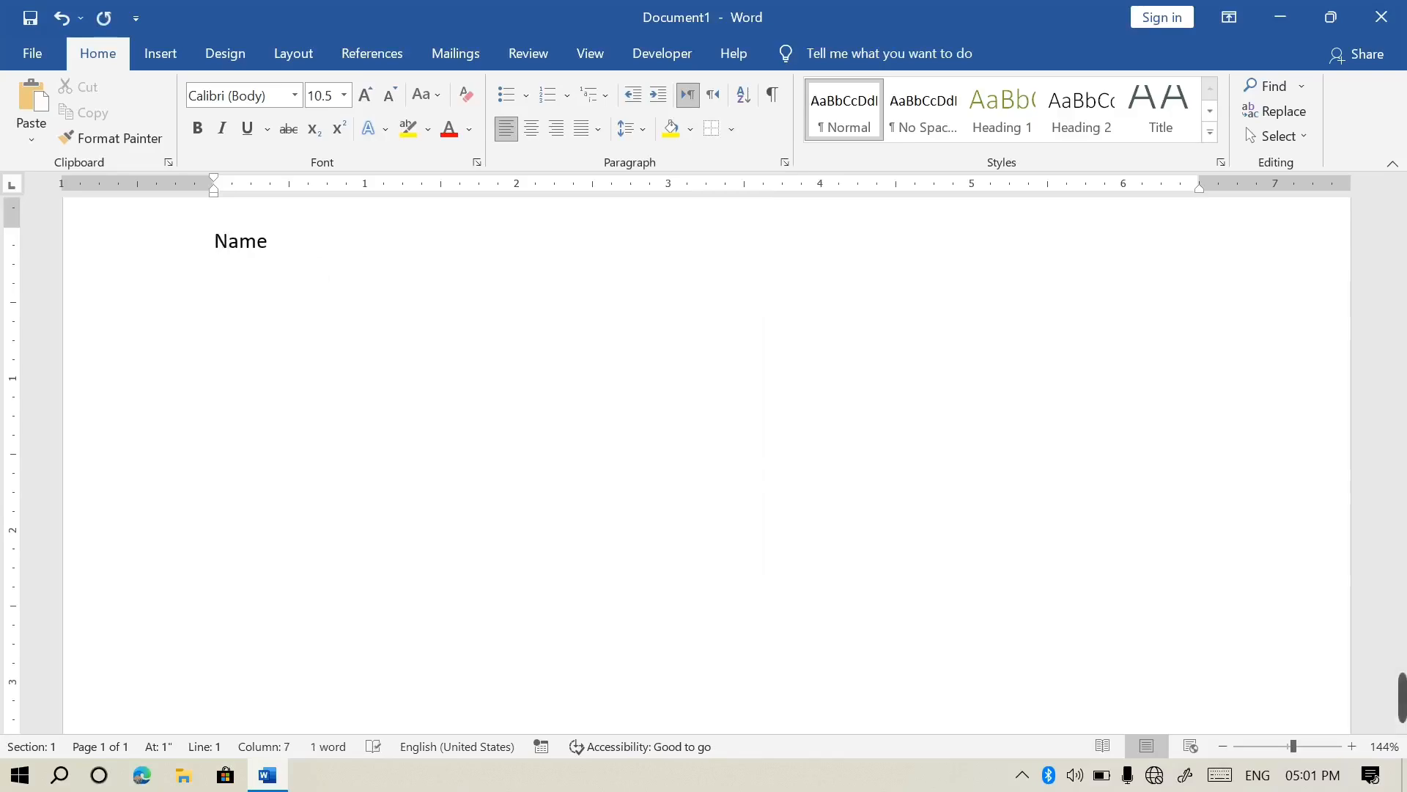
pyautogui.press('Tab')
pyautogui.write('father name')
pyautogui.press('Tab')
pyautogui.press('Tab')
pyautogui.press('Tab')
pyautogui.press('Tab')
pyautogui.write('teacher')
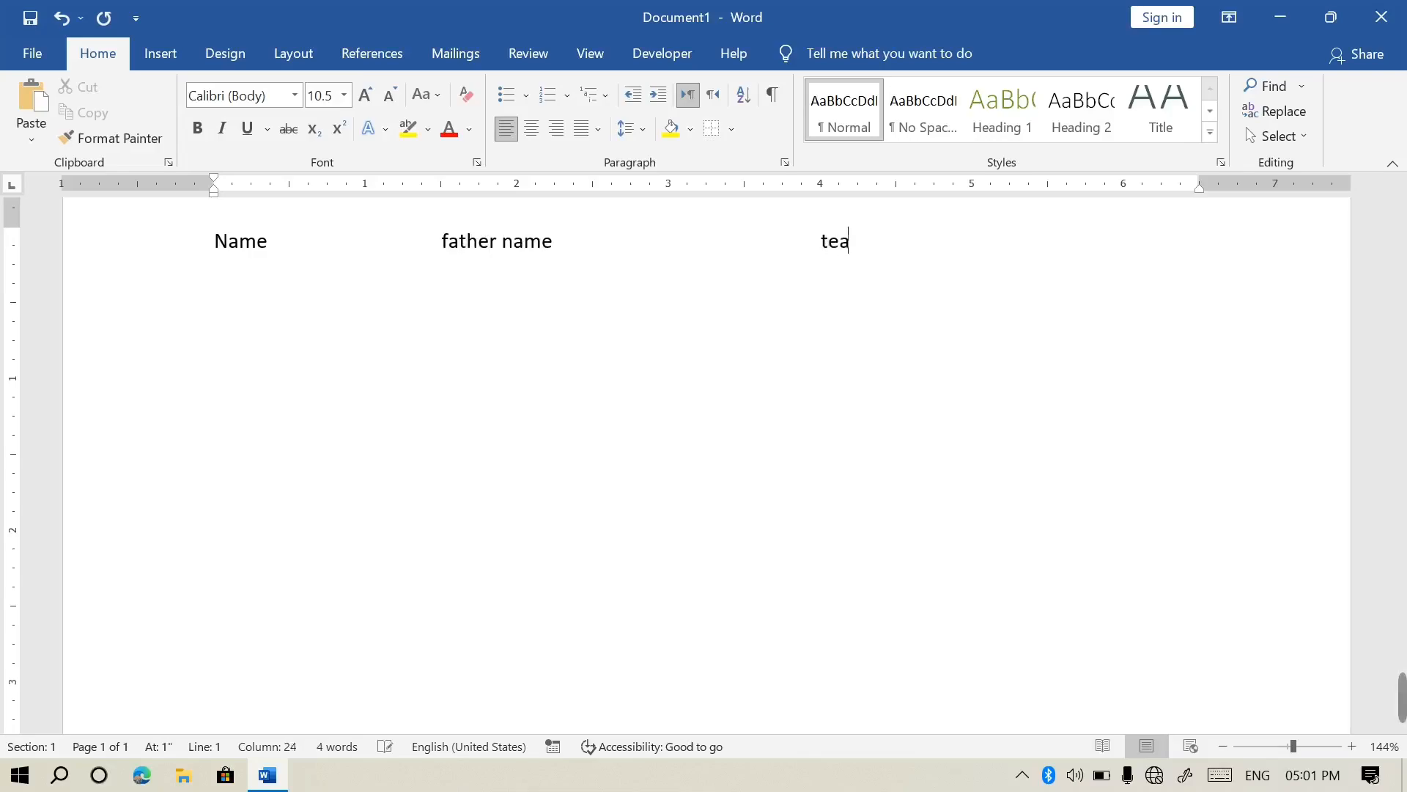
pyautogui.press('Tab')
pyautogui.press('Tab')
pyautogui.press('Tab')
pyautogui.write('ck')
pyautogui.press('BackSpace')
pyautogui.write('lass')
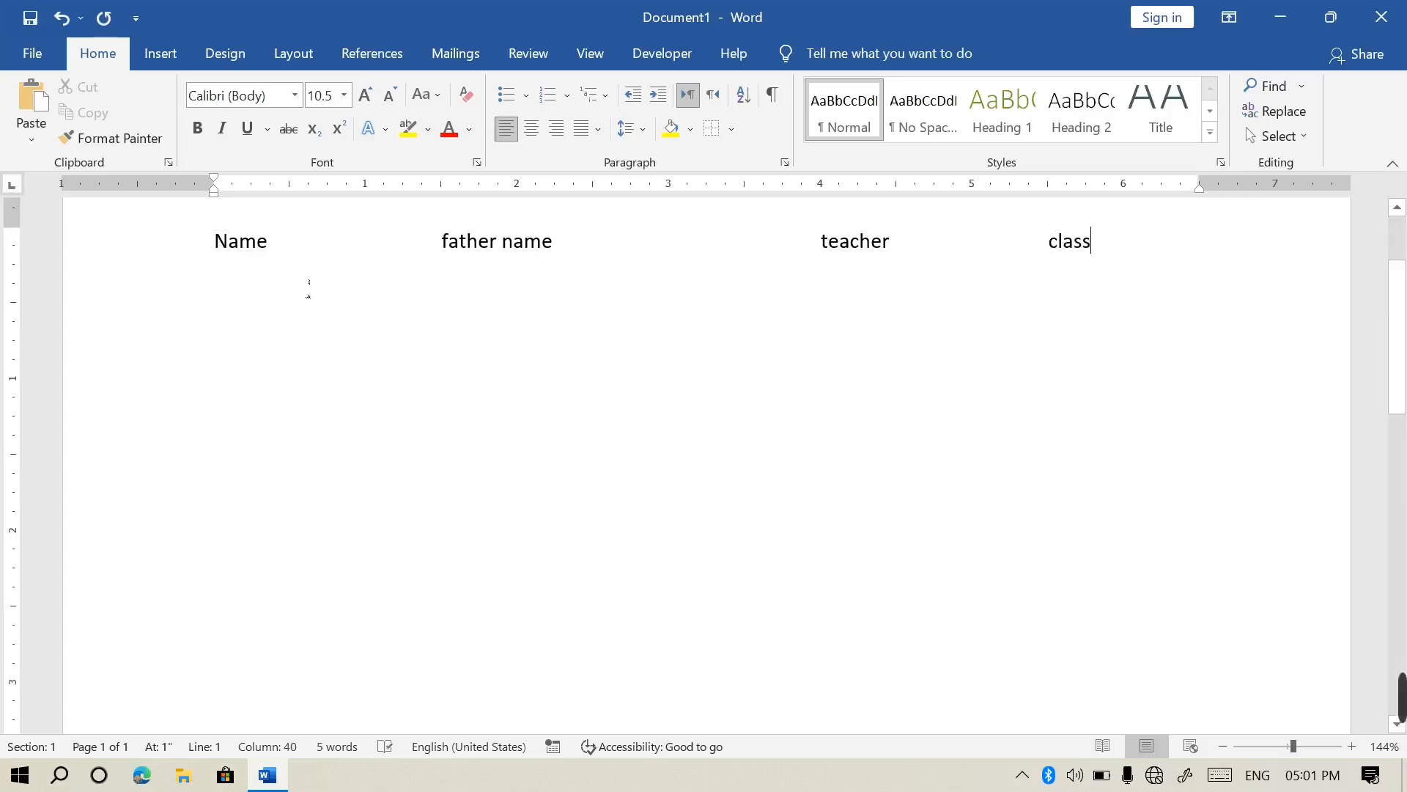
pyautogui.click(731, 130)
pyautogui.click(778, 157)
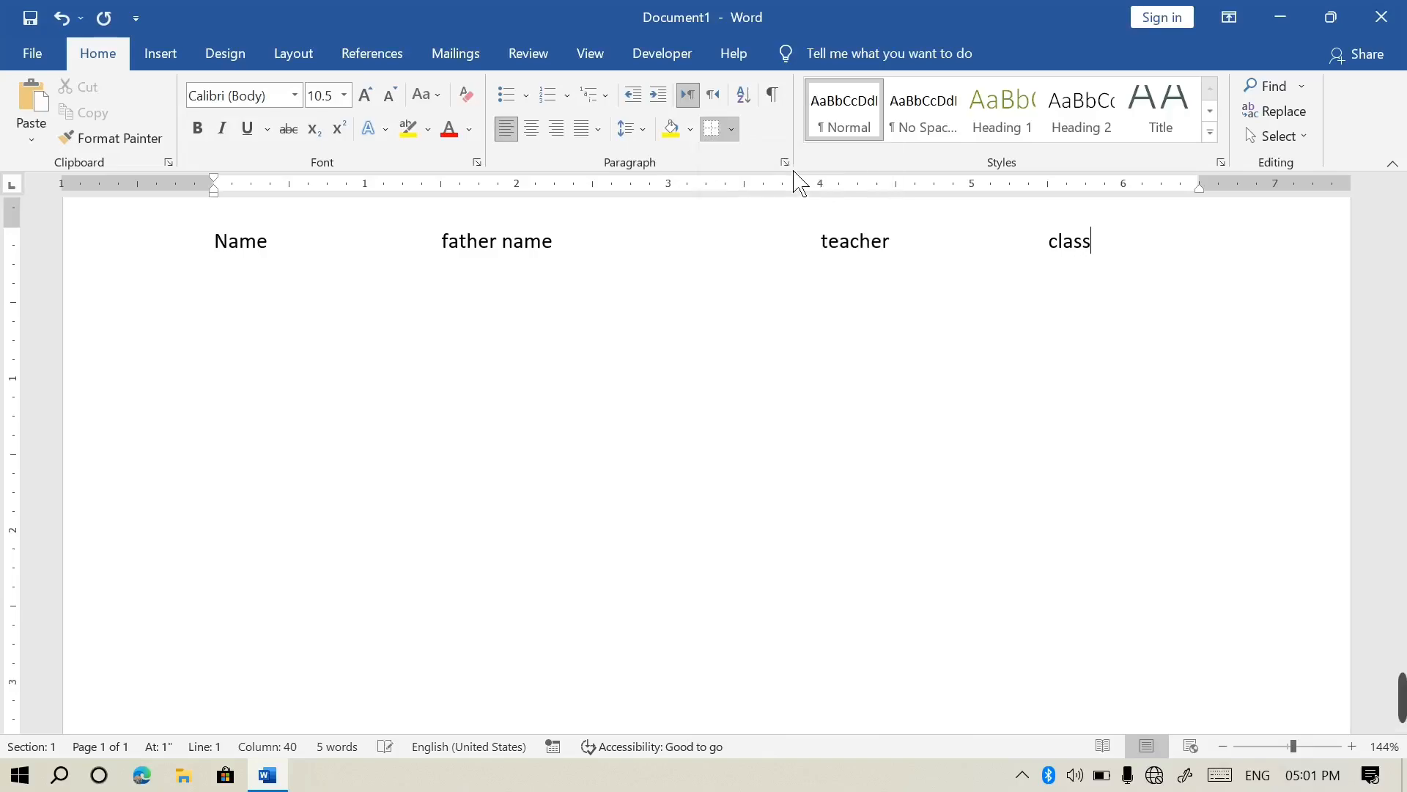
pyautogui.scroll(2, 703, 320)
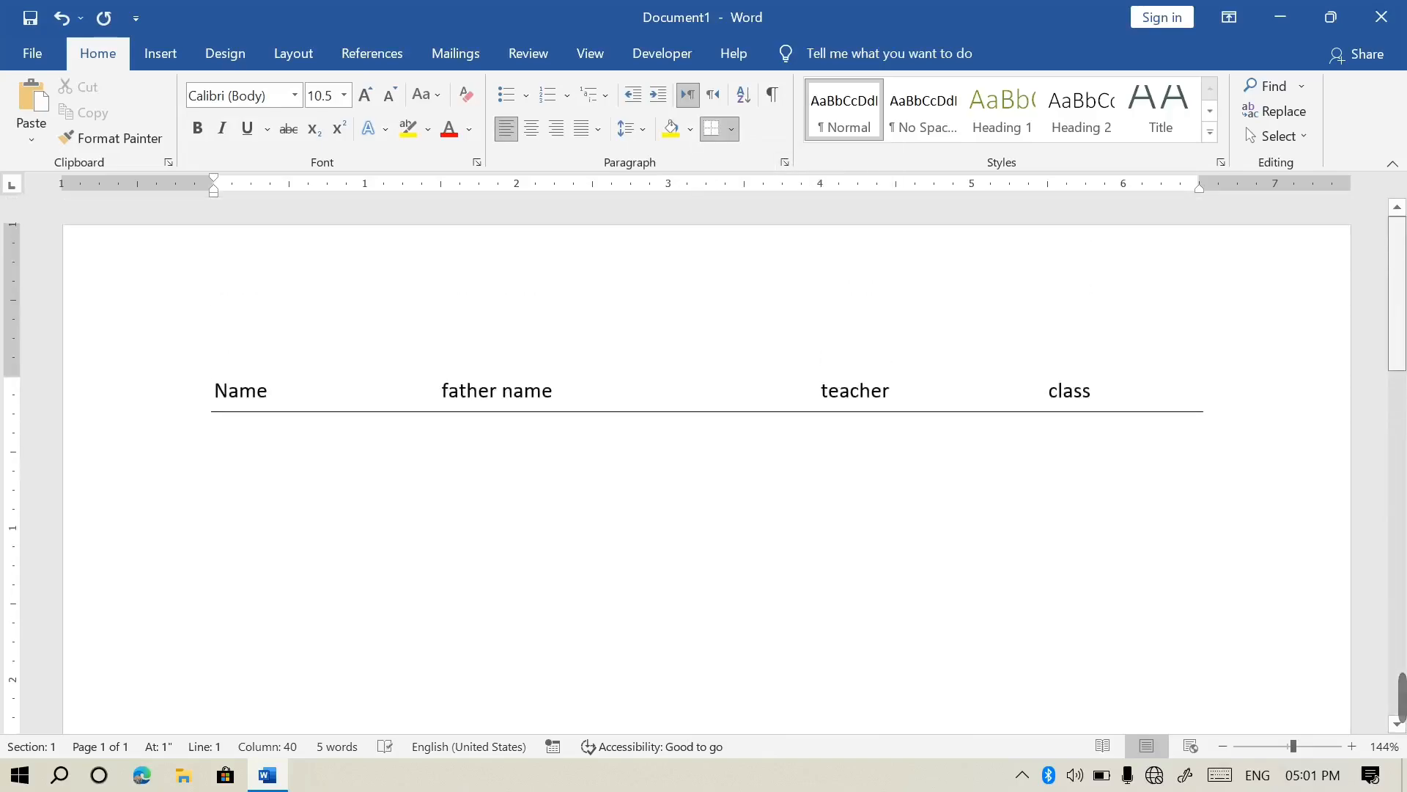
pyautogui.click(731, 130)
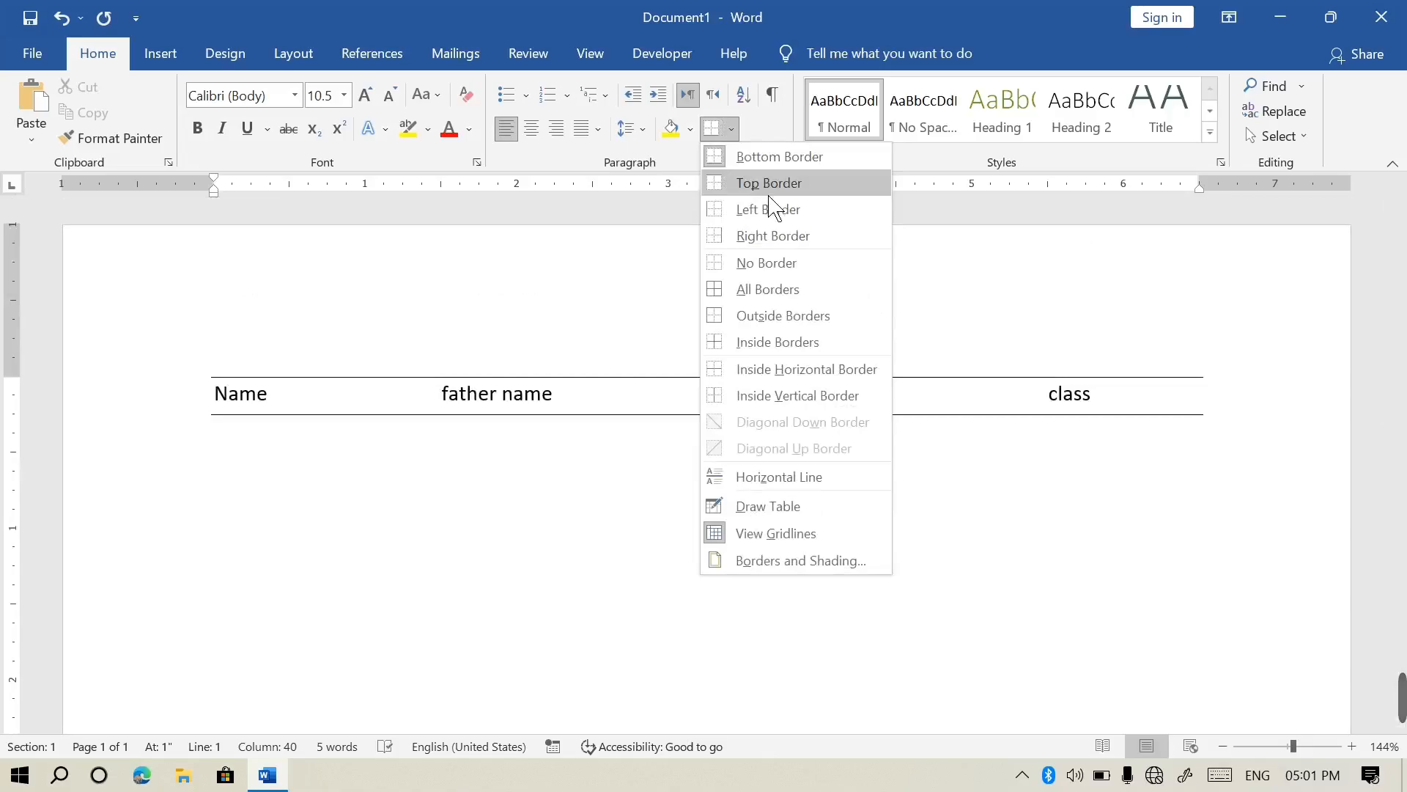
pyautogui.click(785, 156)
pyautogui.click(732, 132)
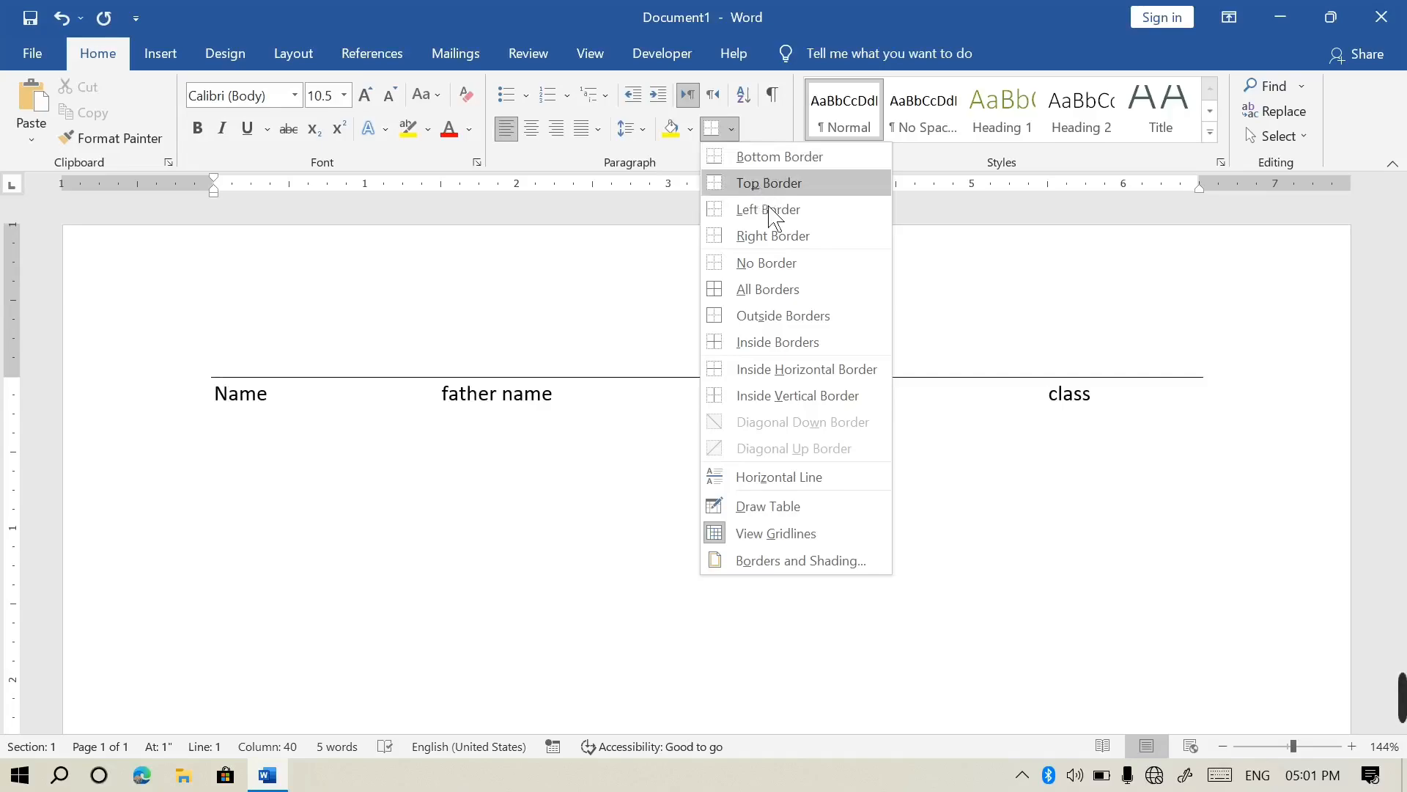
pyautogui.click(787, 322)
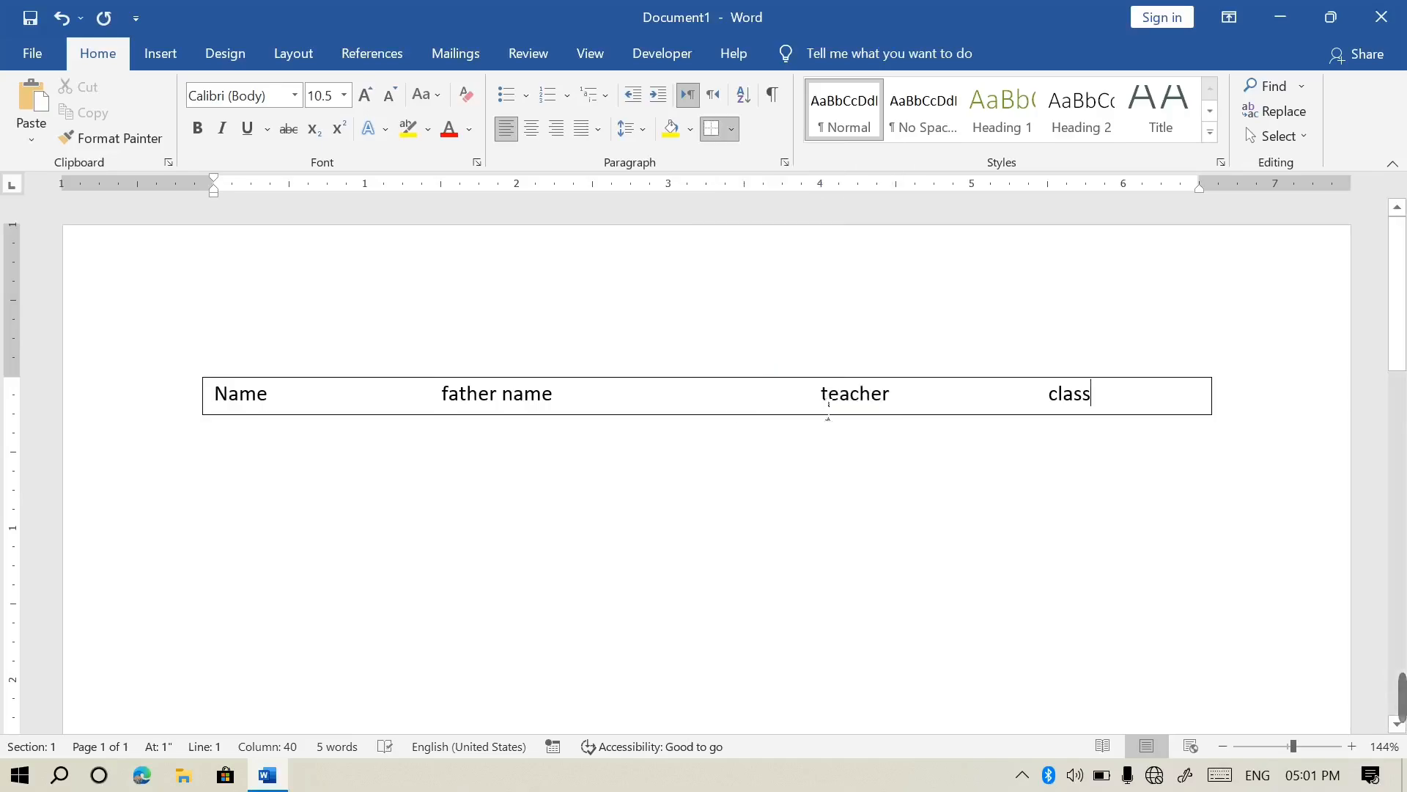
pyautogui.hotkey('ctrl', 'a')
pyautogui.press('Delete')
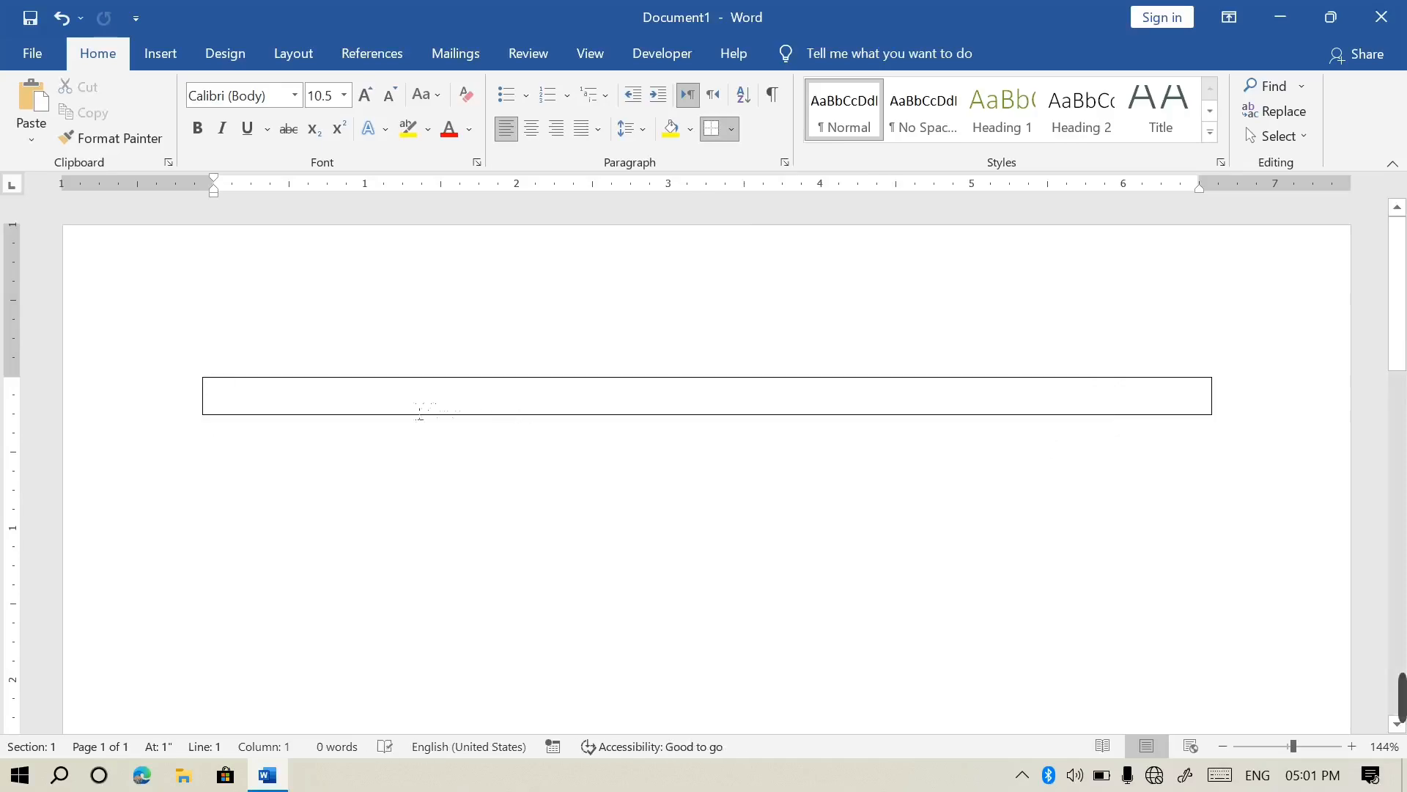
pyautogui.doubleClick(411, 394)
pyautogui.hotkey('ctrl', 'a')
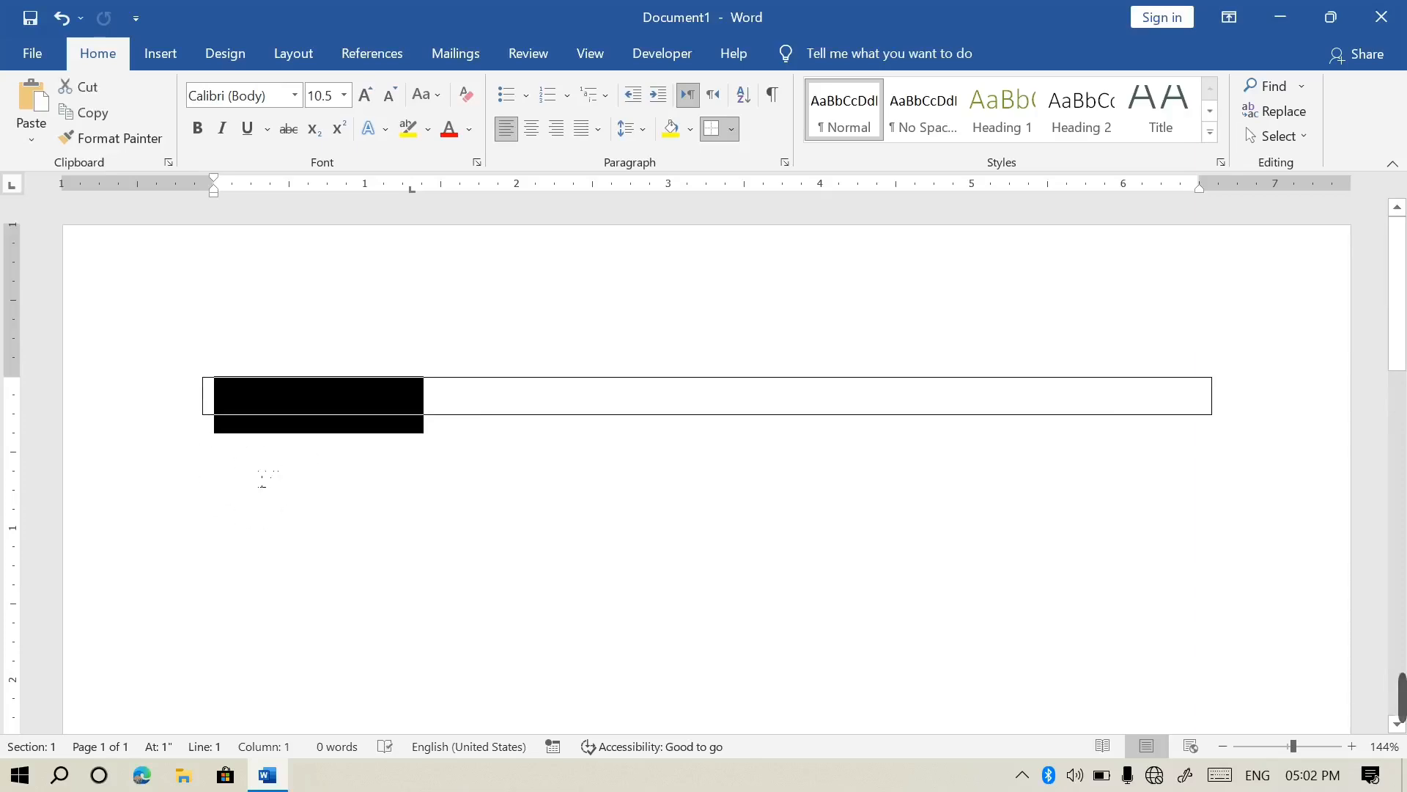
pyautogui.press('Delete')
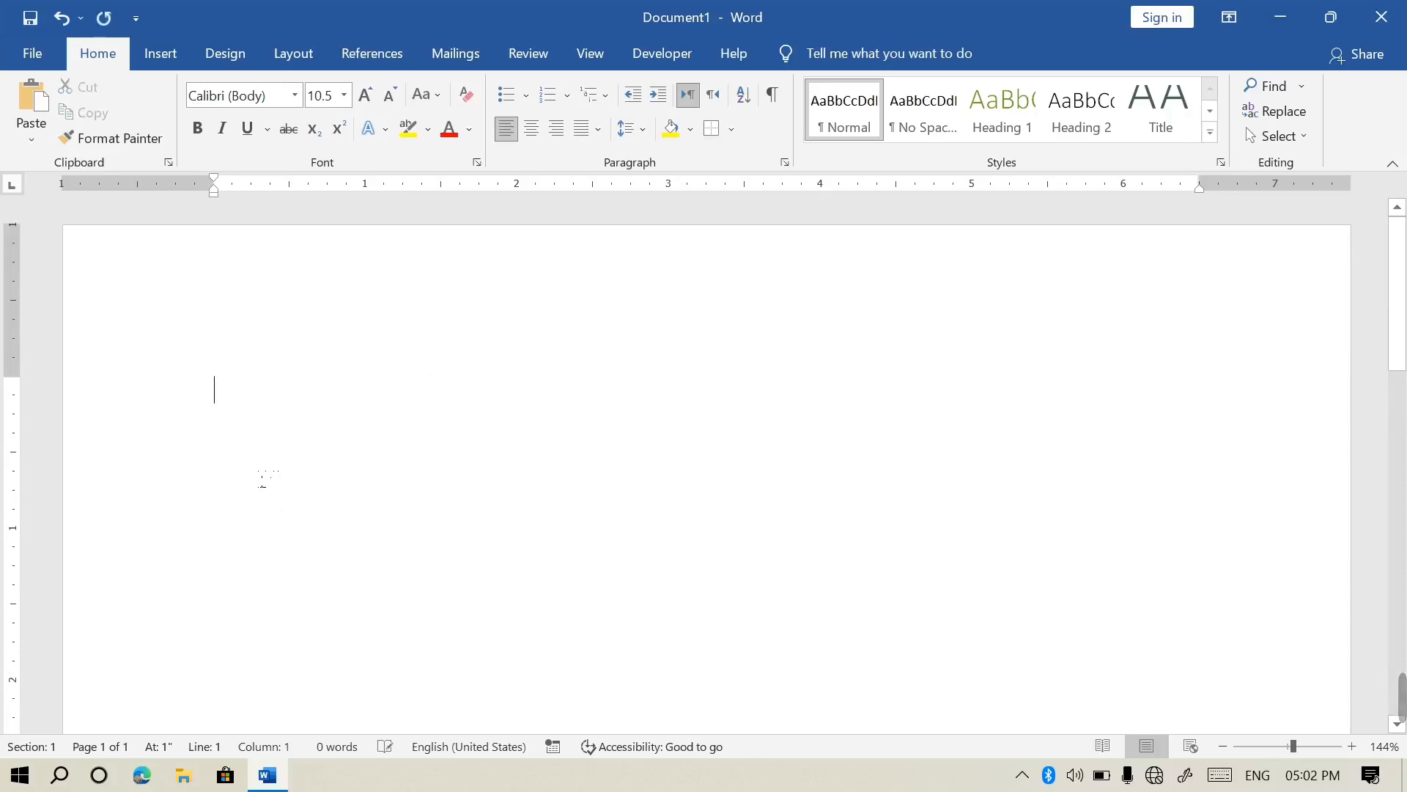
# Insert a 6-column by 8-row table from the Insert tab
pyautogui.click(160, 55)
pyautogui.click(157, 125)
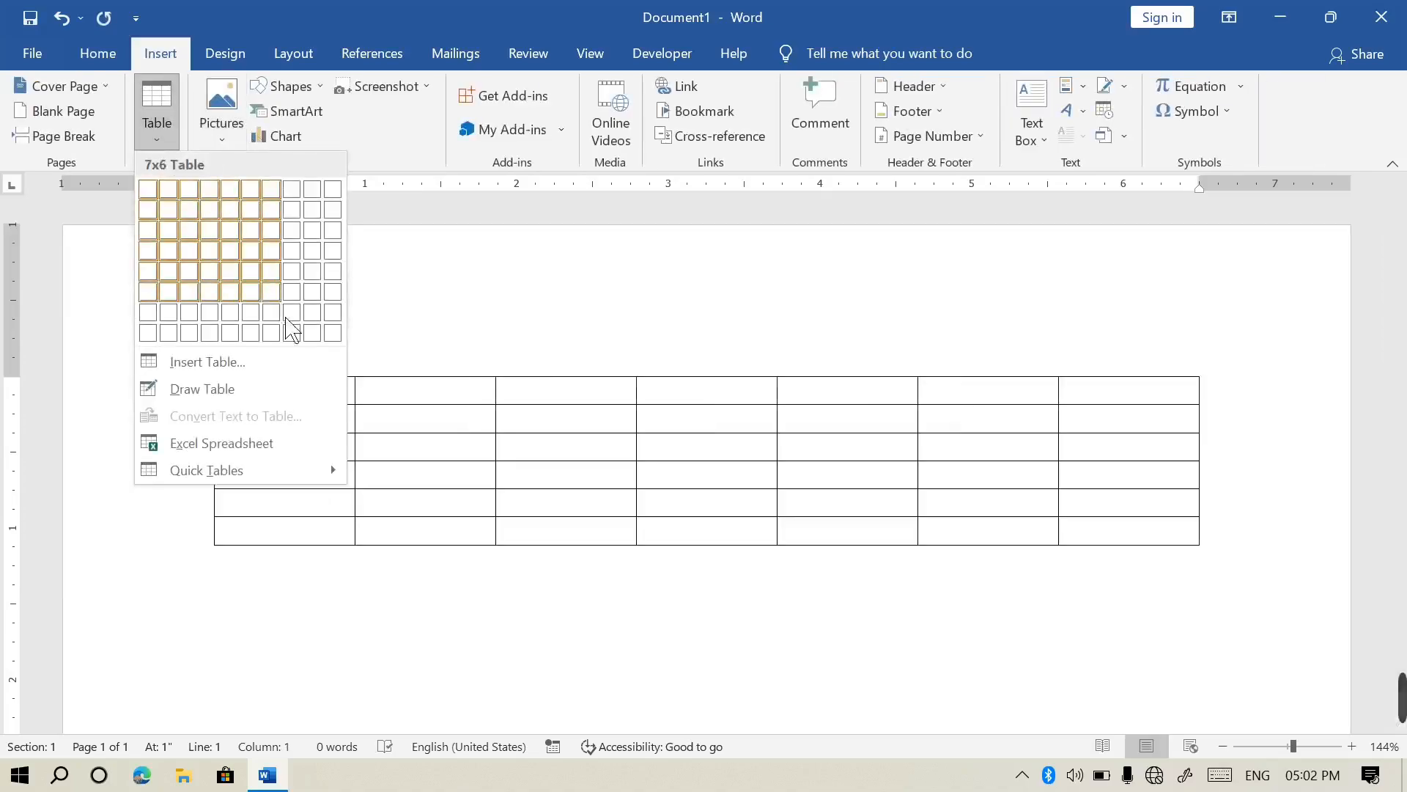
pyautogui.click(255, 333)
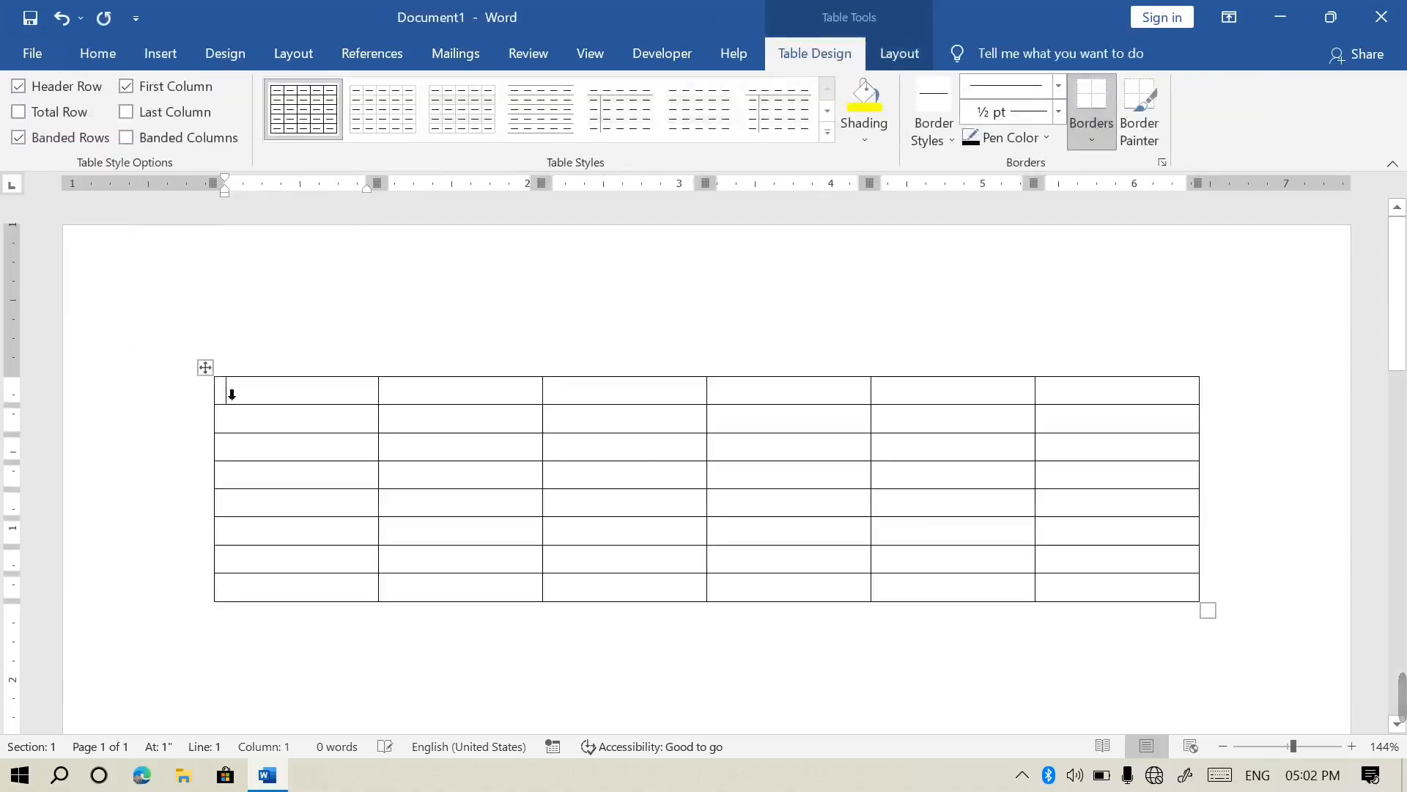
# Select the whole table and toggle View Gridlines from the Home Borders menu
pyautogui.click(206, 367)
pyautogui.click(97, 53)
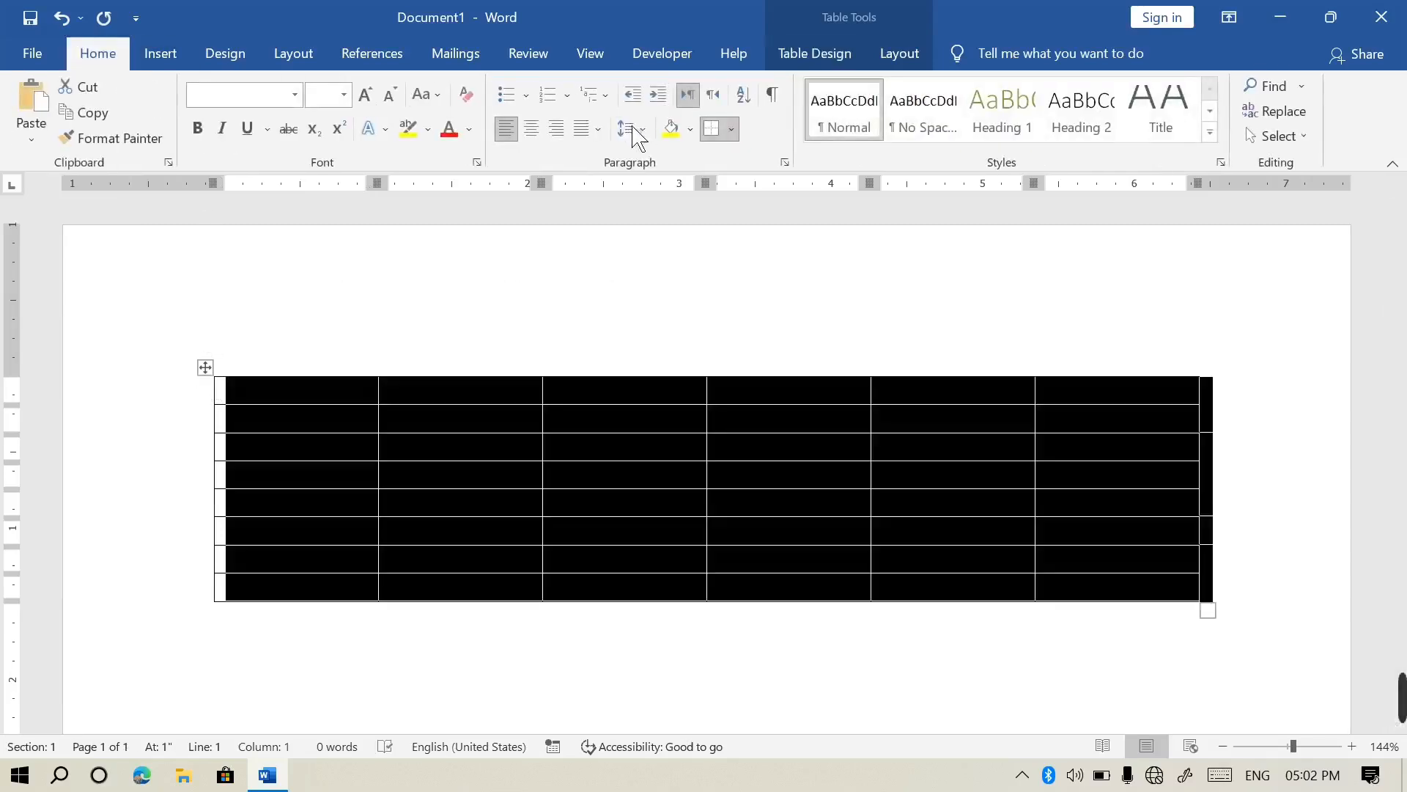
pyautogui.click(732, 130)
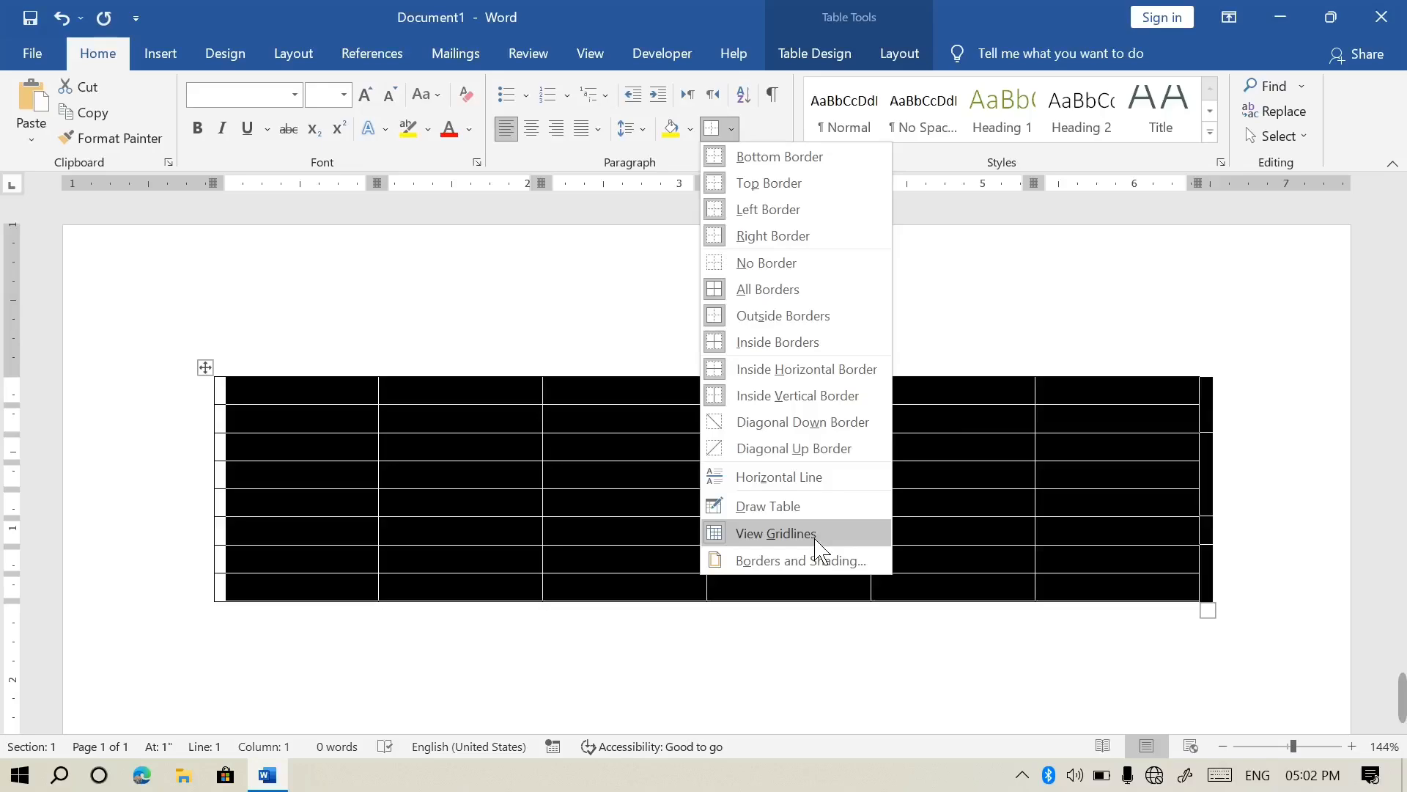
pyautogui.click(806, 534)
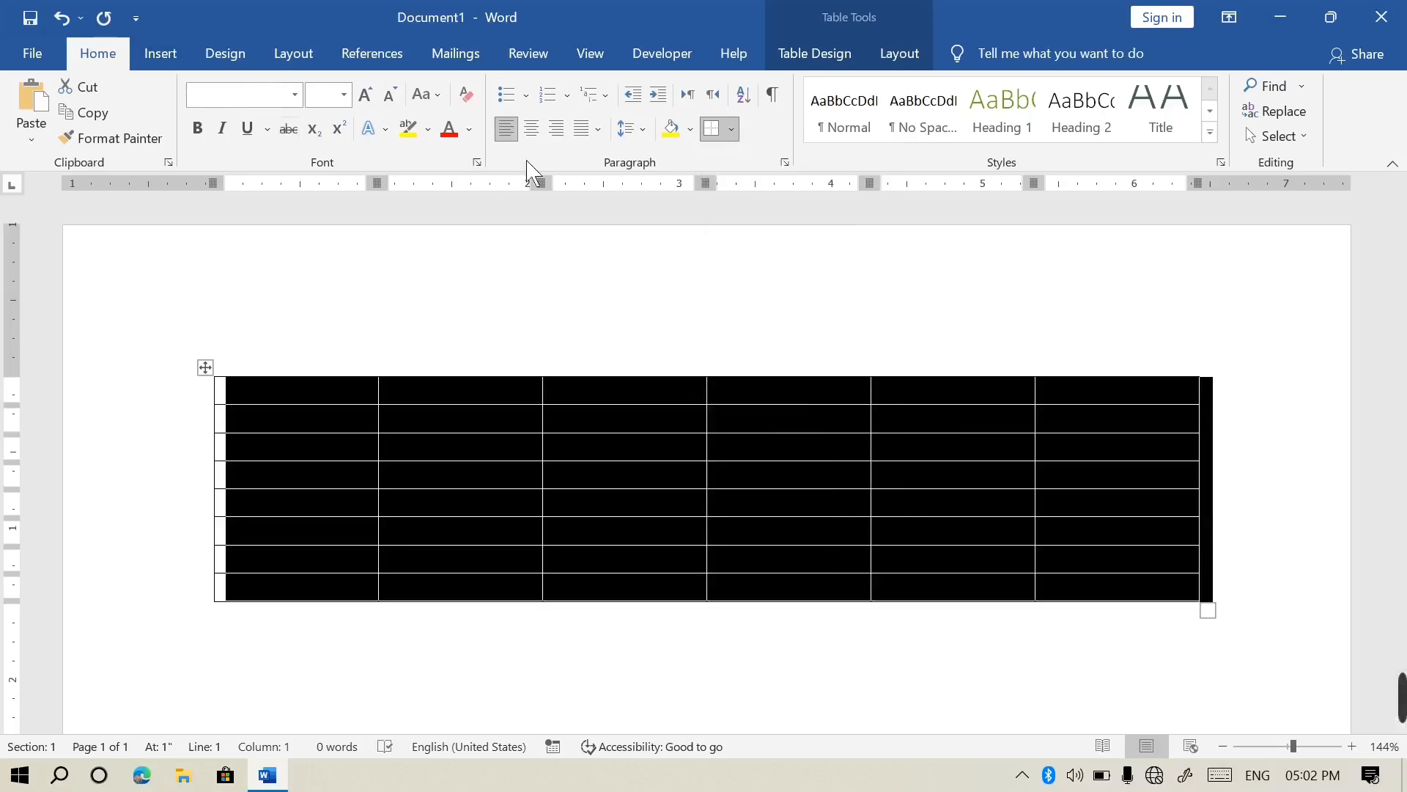
# Open the Borders dropdown on the selected table to preview border options
pyautogui.click(731, 130)
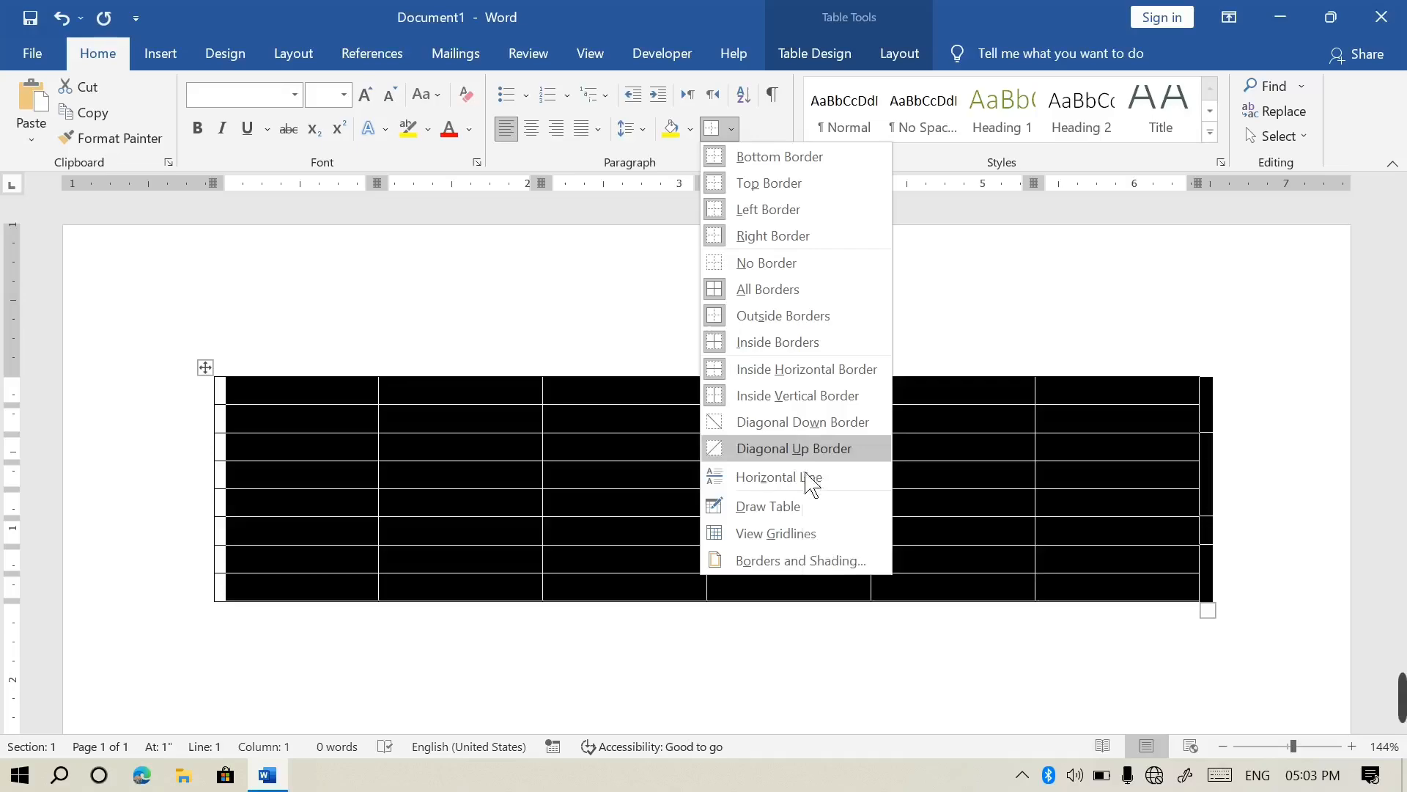
# Draw a freehand table outline with three column dividers and a narrow tall cell
pyautogui.click(792, 506)
pyautogui.scroll(-2, 1310, 490)
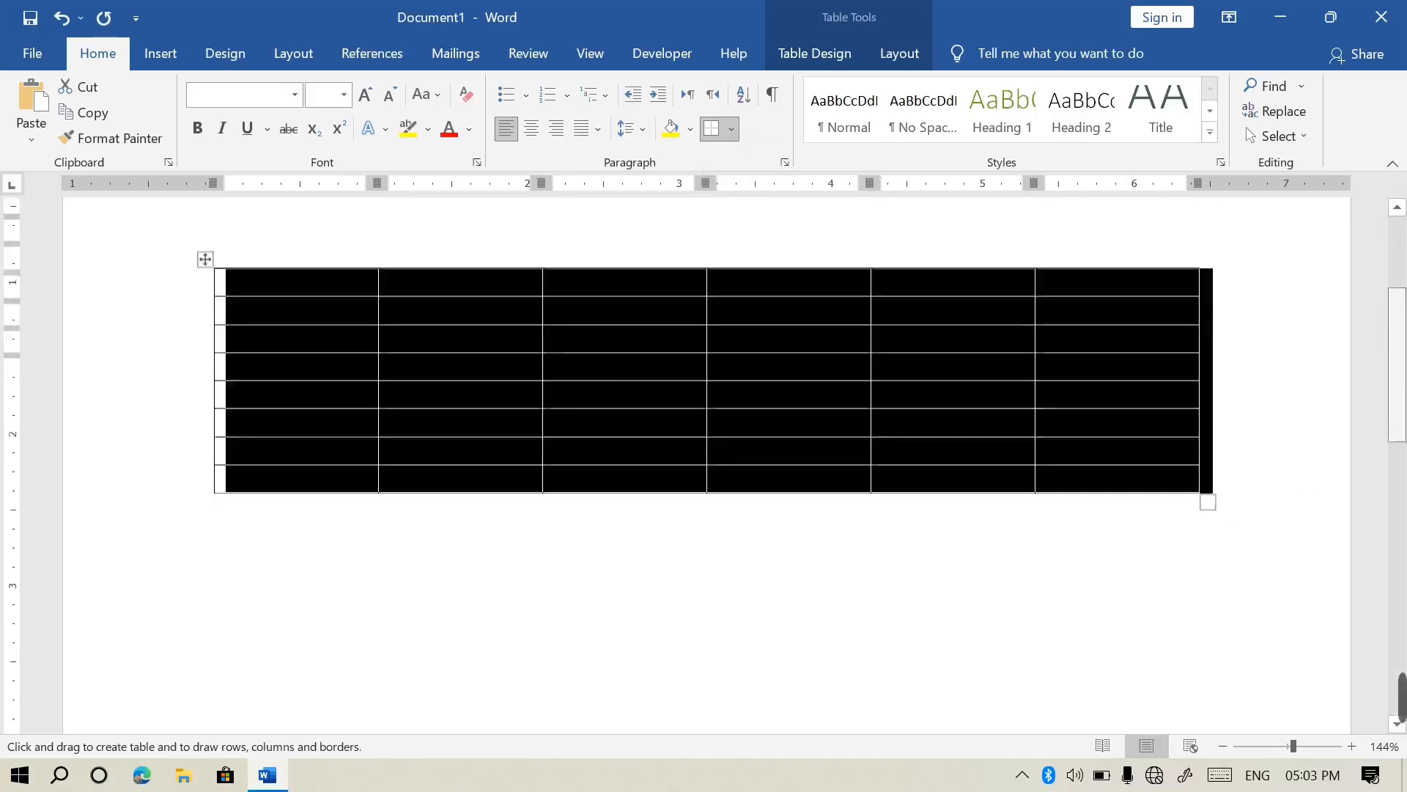
pyautogui.scroll(-4, 704, 462)
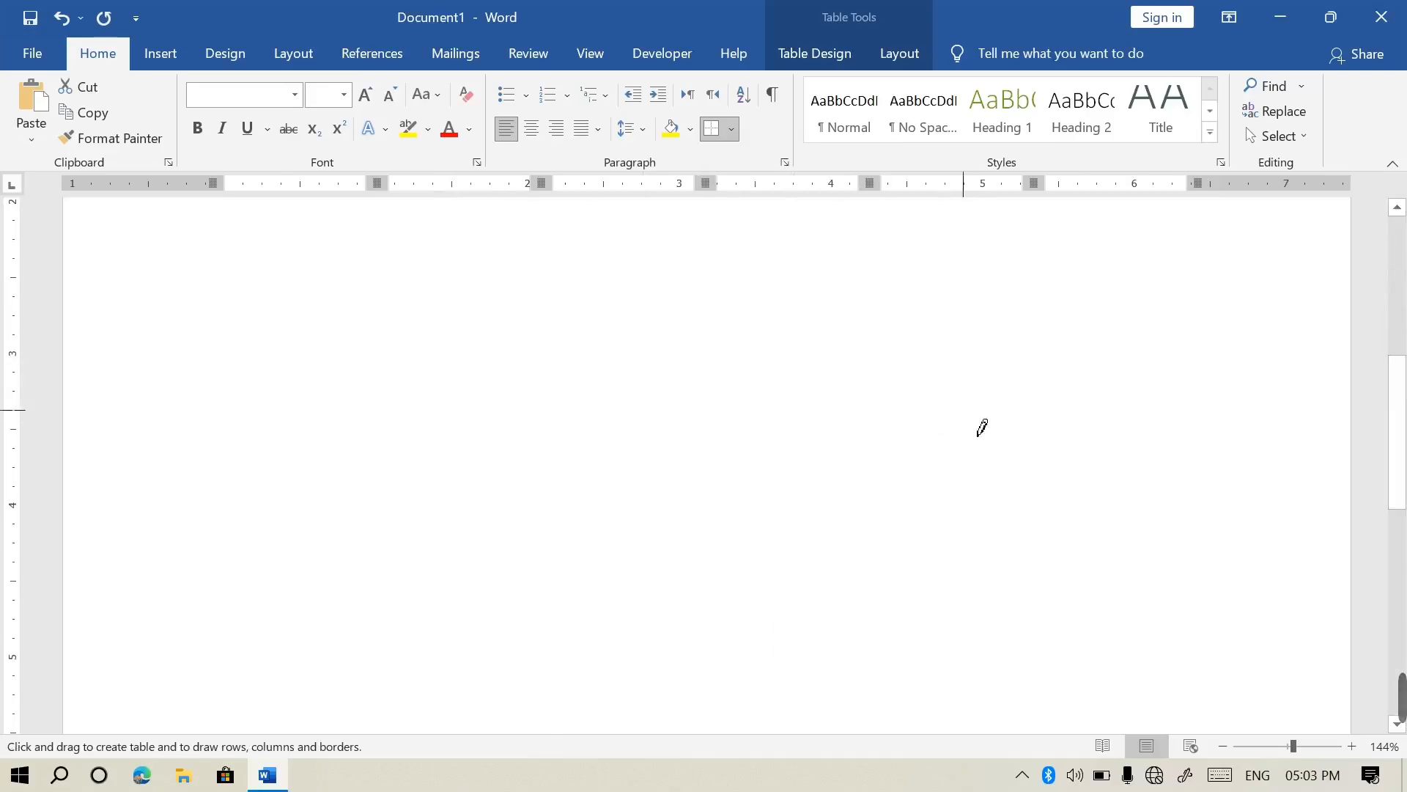
pyautogui.moveTo(235, 357)
pyautogui.mouseDown()
pyautogui.moveTo(403, 384)
pyautogui.moveTo(889, 418)
pyautogui.moveTo(1047, 541)
pyautogui.moveTo(1153, 584)
pyautogui.moveTo(1147, 572)
pyautogui.mouseUp()
pyautogui.moveTo(1015, 358); pyautogui.dragTo(1025, 568)
pyautogui.moveTo(796, 345); pyautogui.dragTo(785, 581)
pyautogui.moveTo(694, 345)
pyautogui.mouseDown()
pyautogui.moveTo(702, 573)
pyautogui.moveTo(727, 558)
pyautogui.mouseUp()
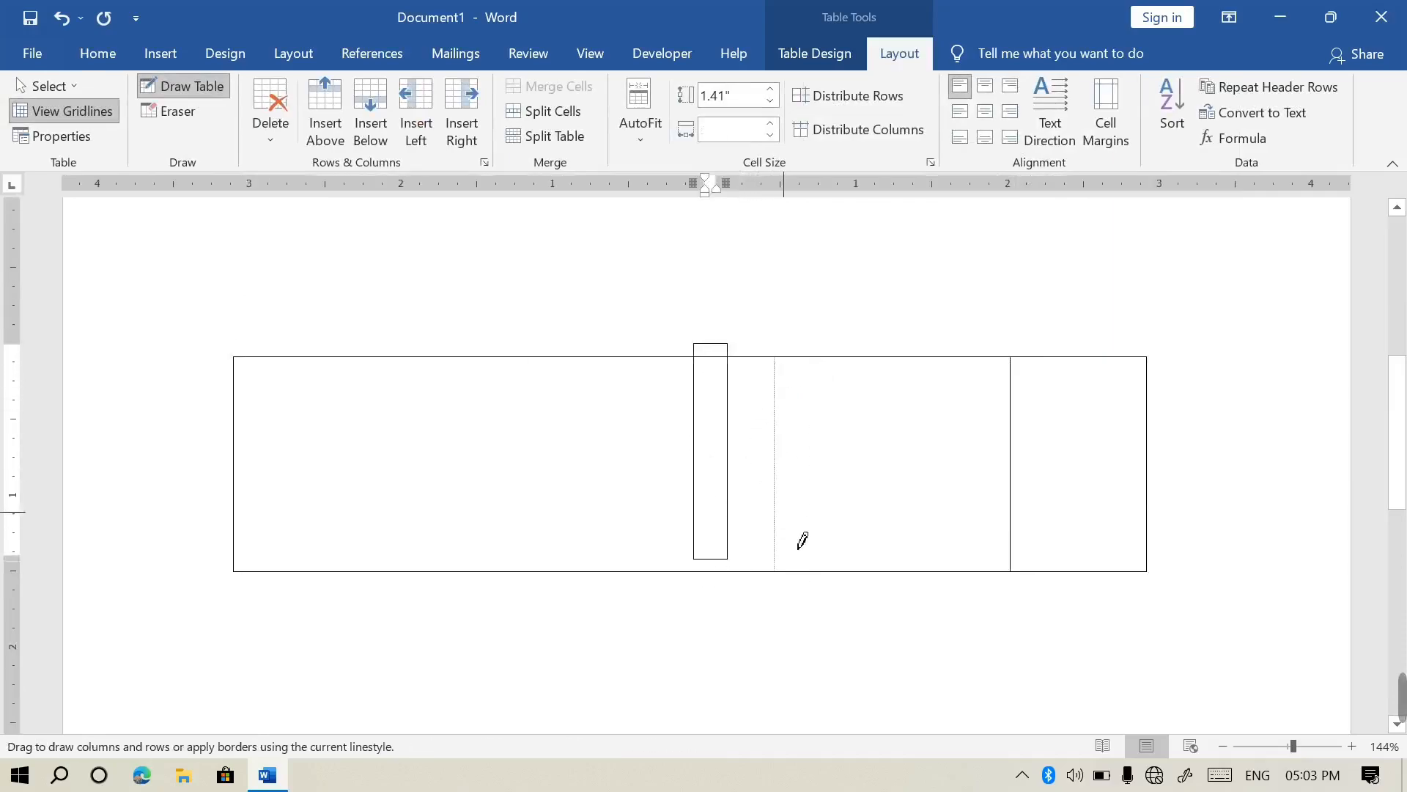
pyautogui.moveTo(598, 359); pyautogui.dragTo(618, 590)
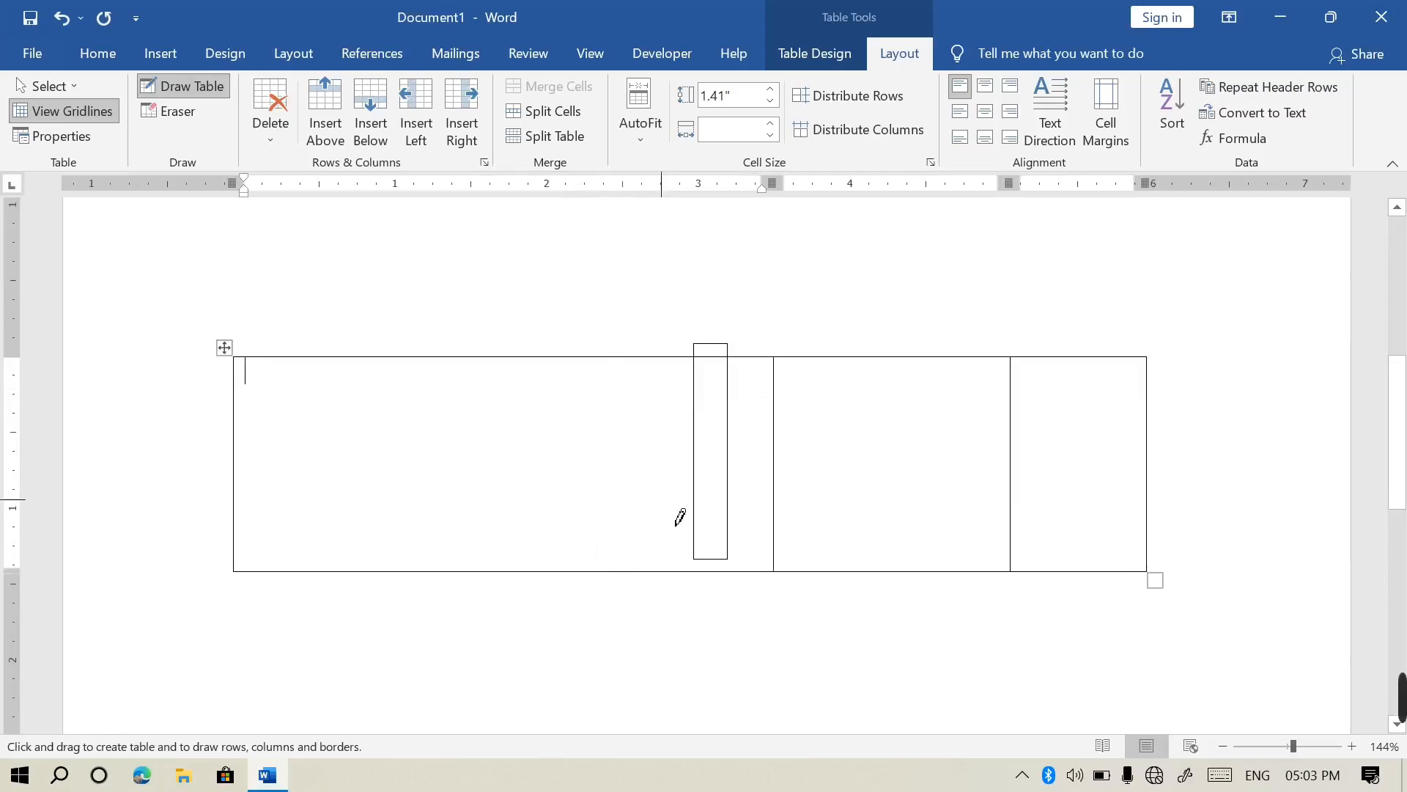
pyautogui.click(99, 55)
pyautogui.click(732, 129)
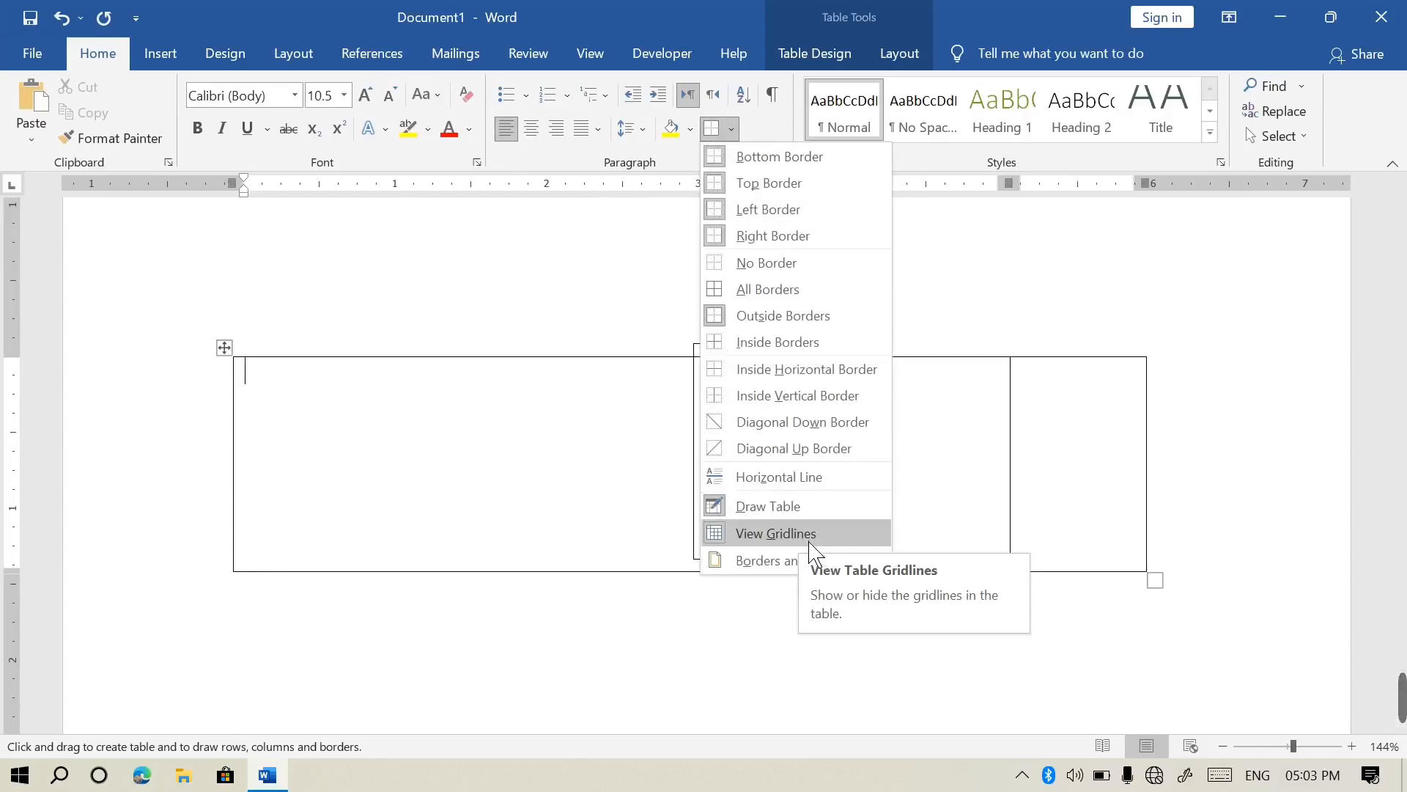
# Open the Borders and Shading dialog and close it without changes
pyautogui.click(817, 565)
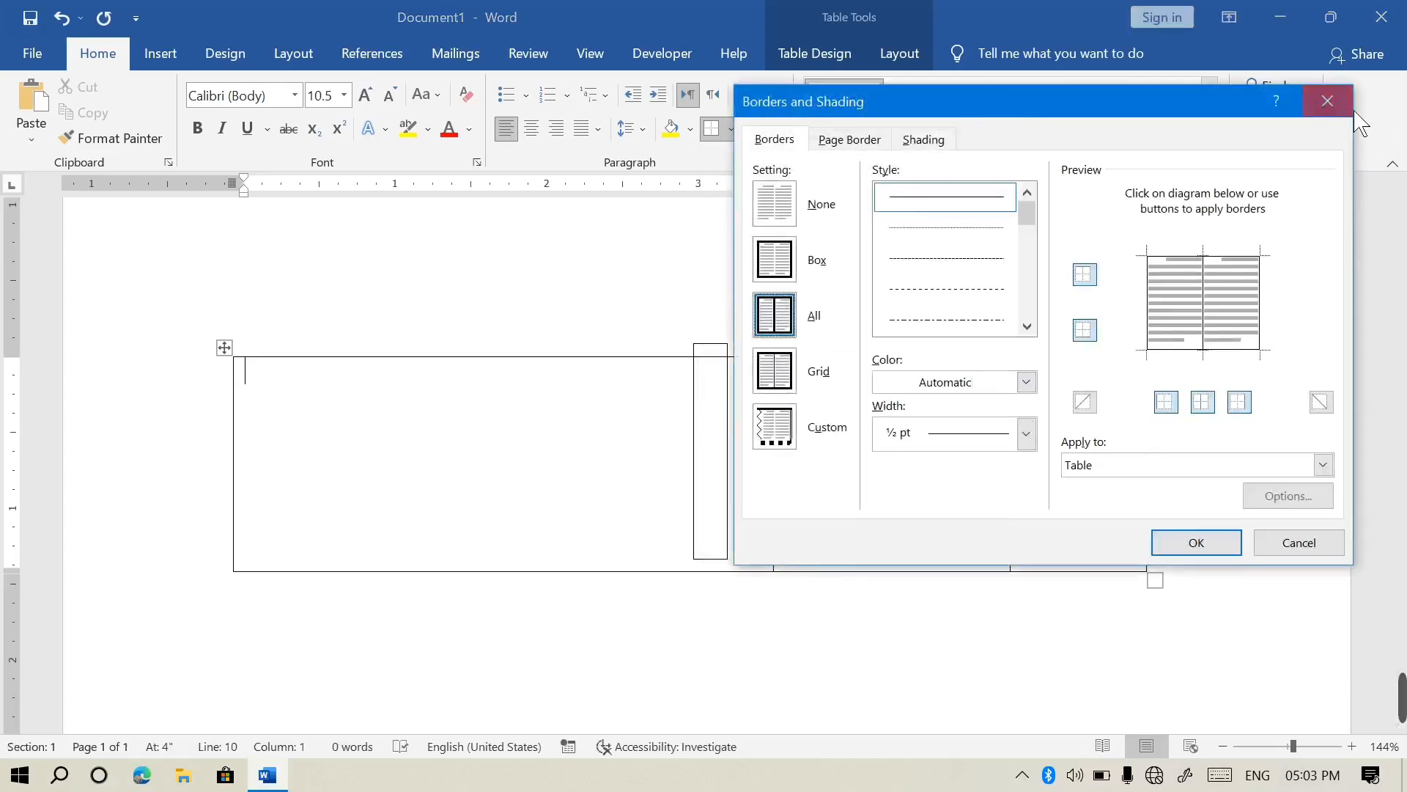
pyautogui.click(1327, 101)
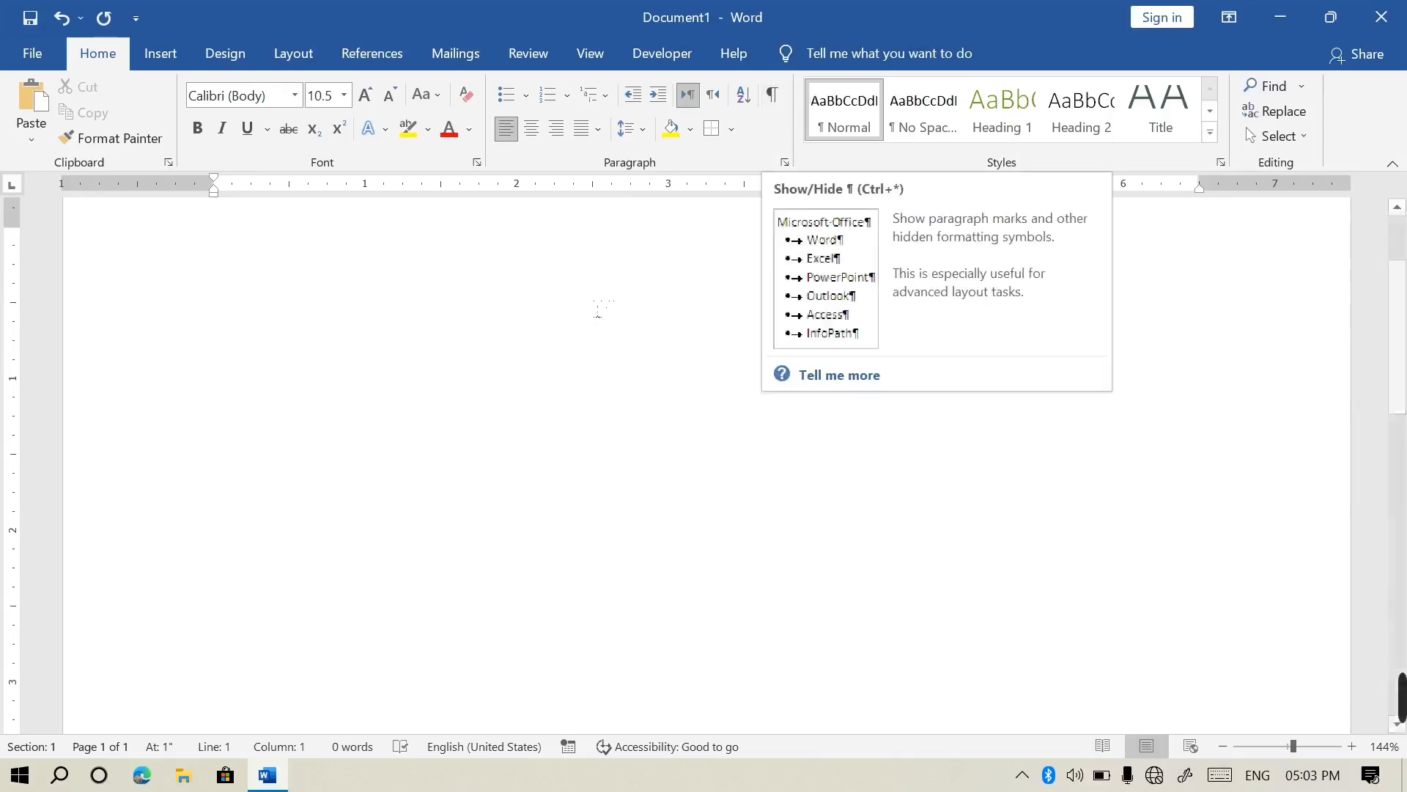
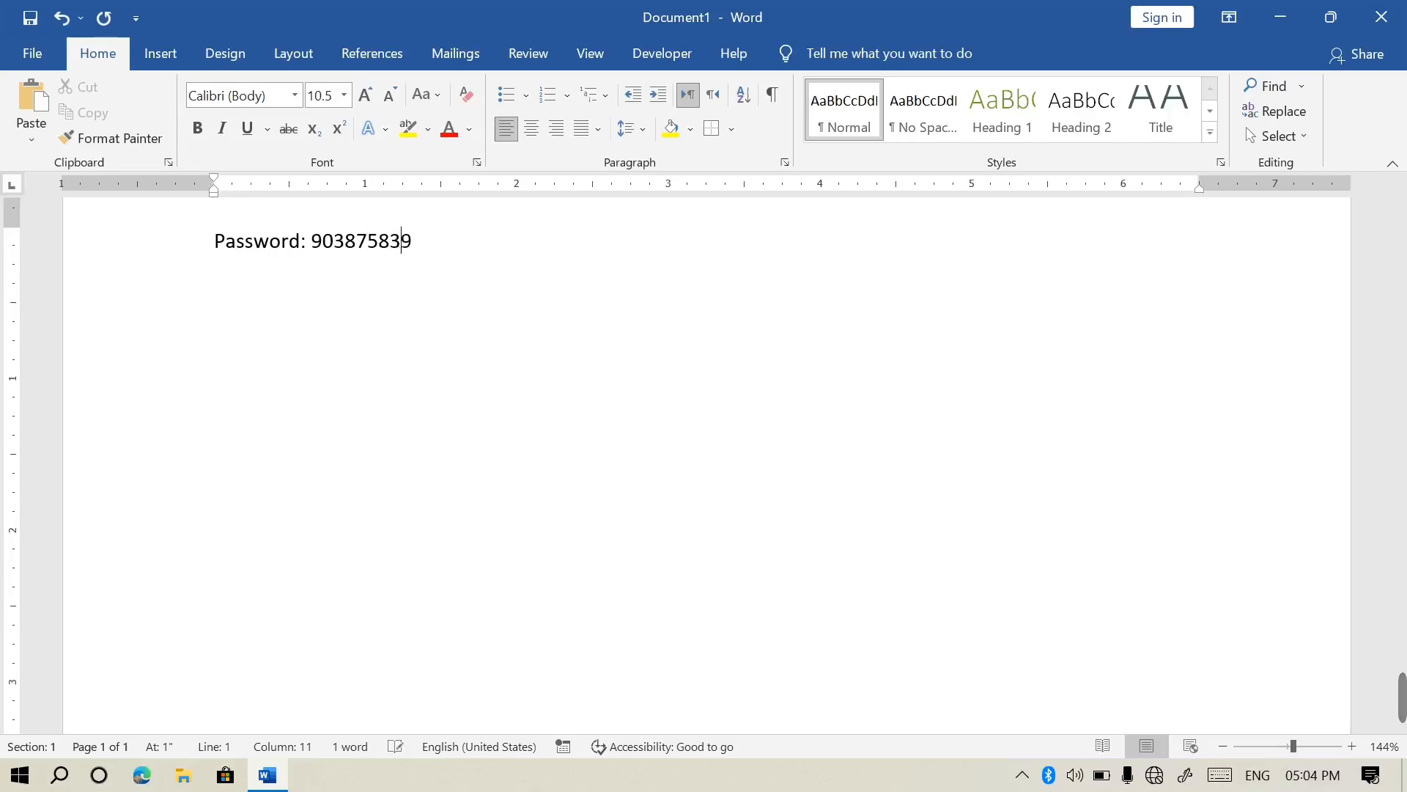
# Type a 'password:' line with a sample number and format the number as hidden text
pyautogui.moveTo(443, 273); pyautogui.dragTo(327, 264)
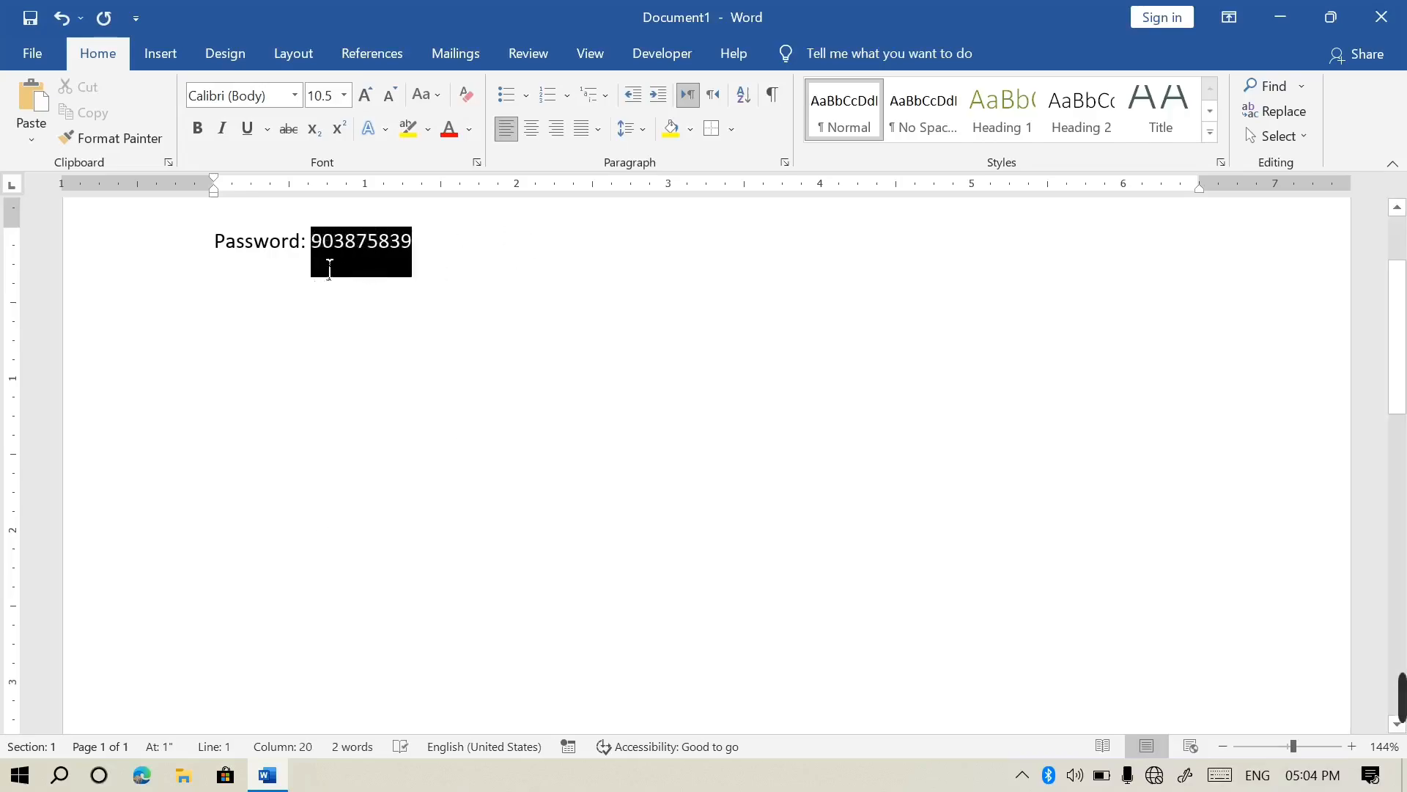
pyautogui.click(477, 162)
pyautogui.click(835, 481)
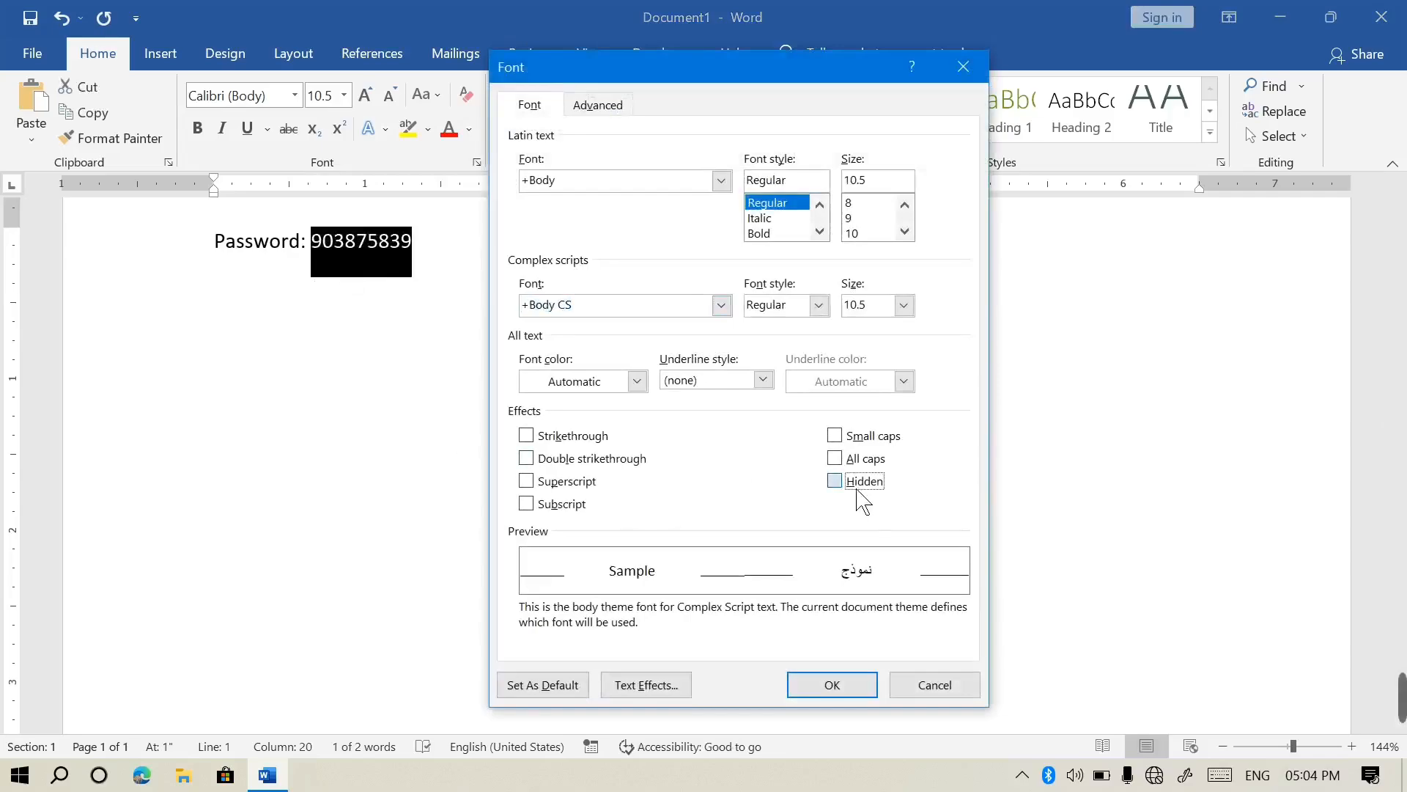
pyautogui.click(832, 684)
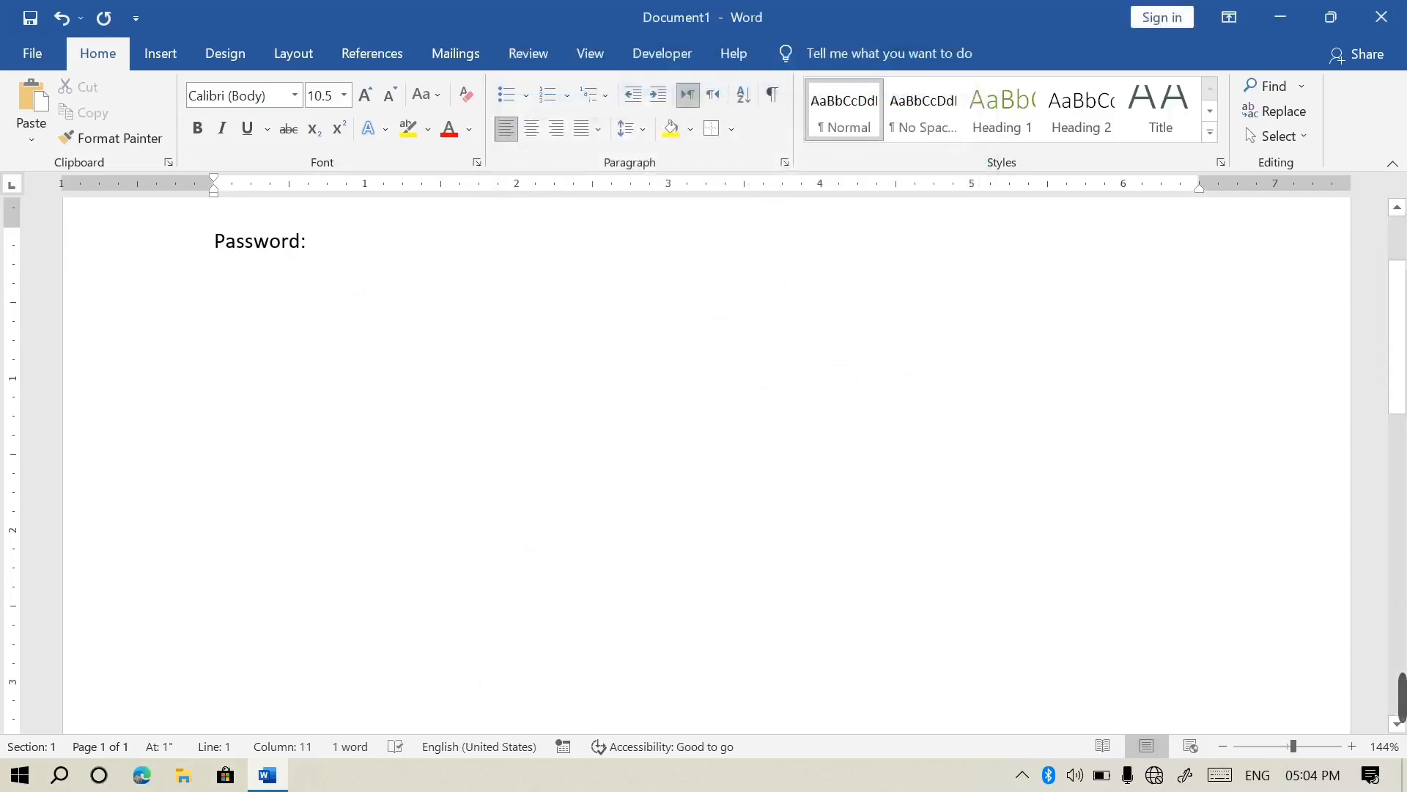
# Add a 'wrueai' line below and view the document in print preview
pyautogui.click(308, 398)
pyautogui.press('Return')
pyautogui.write('wrueai')
pyautogui.press('Return')
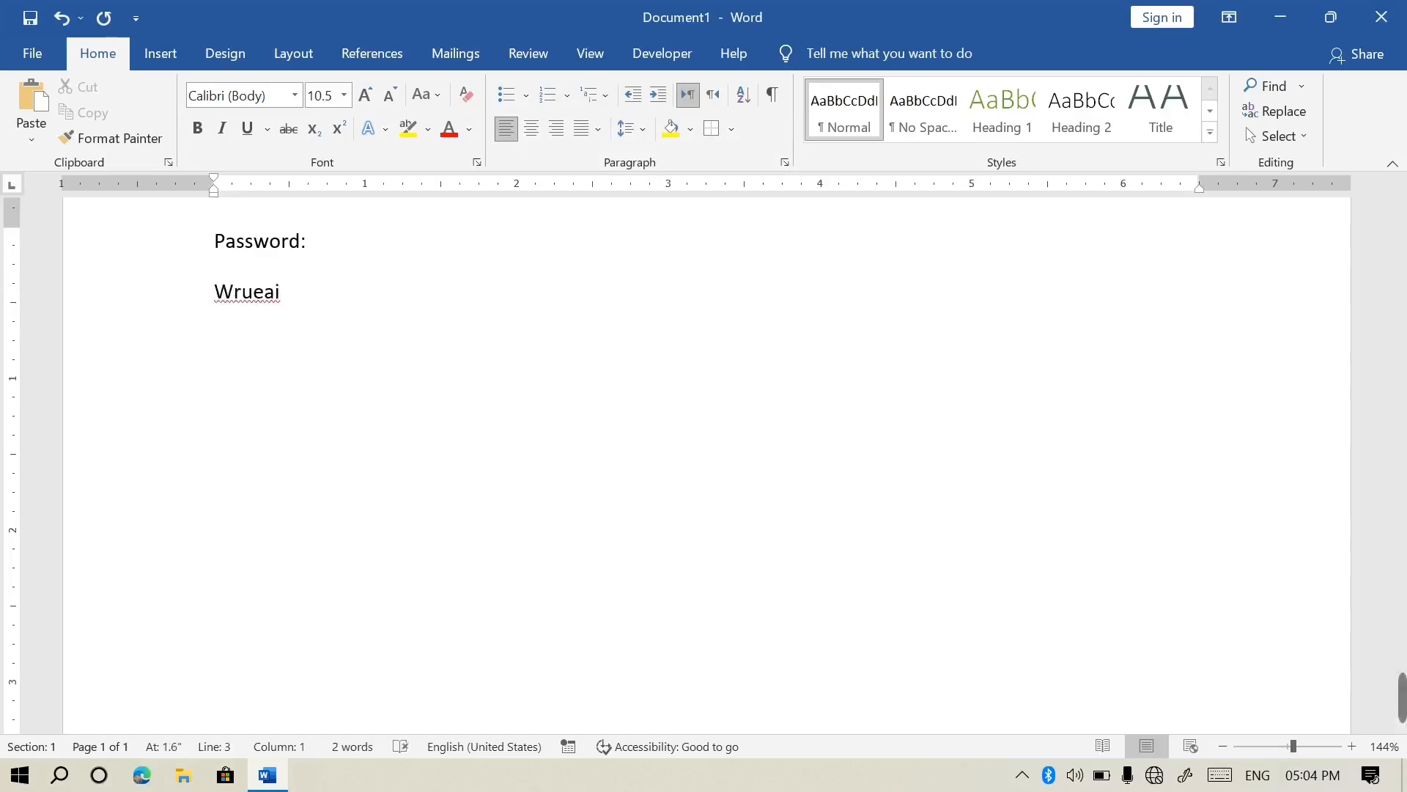
pyautogui.hotkey('ctrl', 'p')
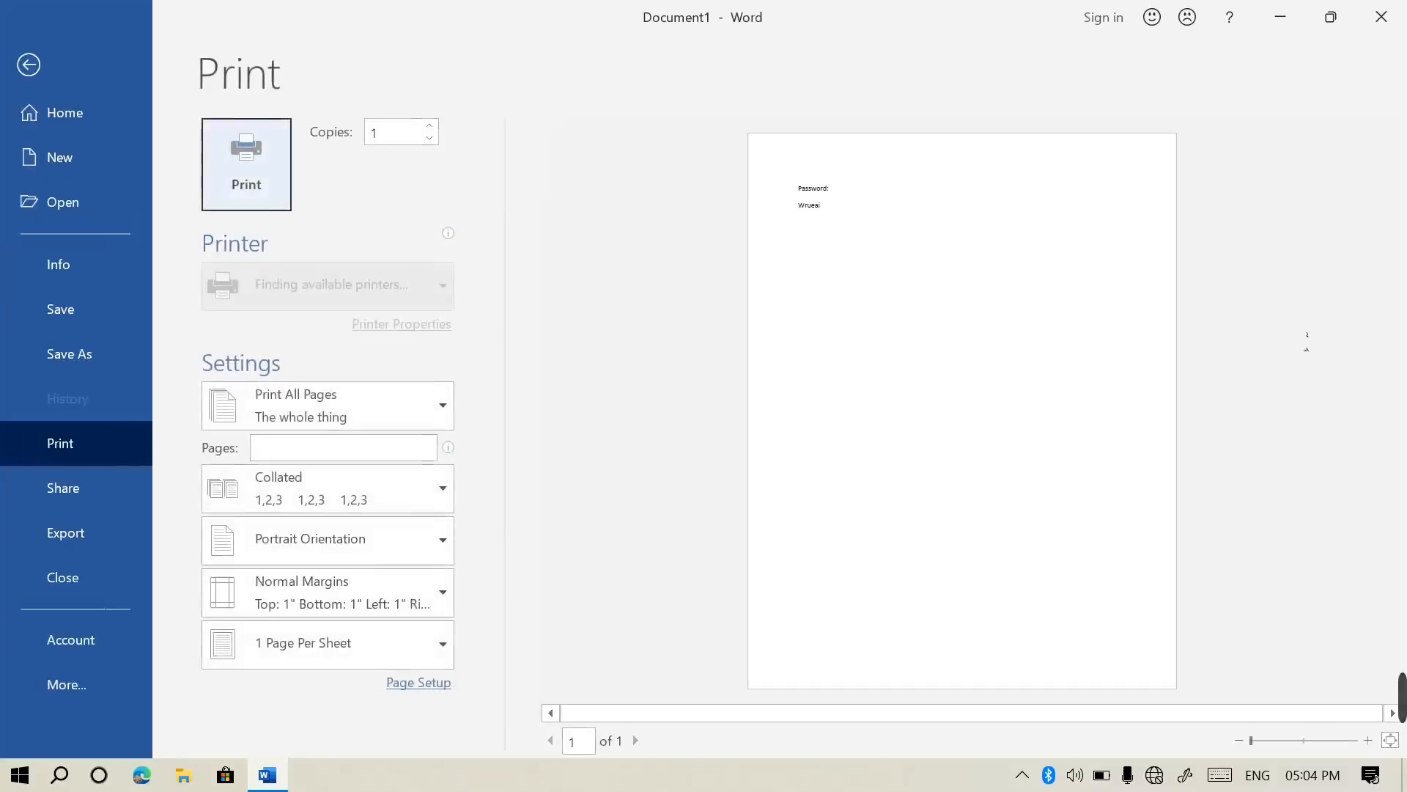
# Return from print preview and toggle formatting marks on and off to reveal hidden text
pyautogui.click(30, 68)
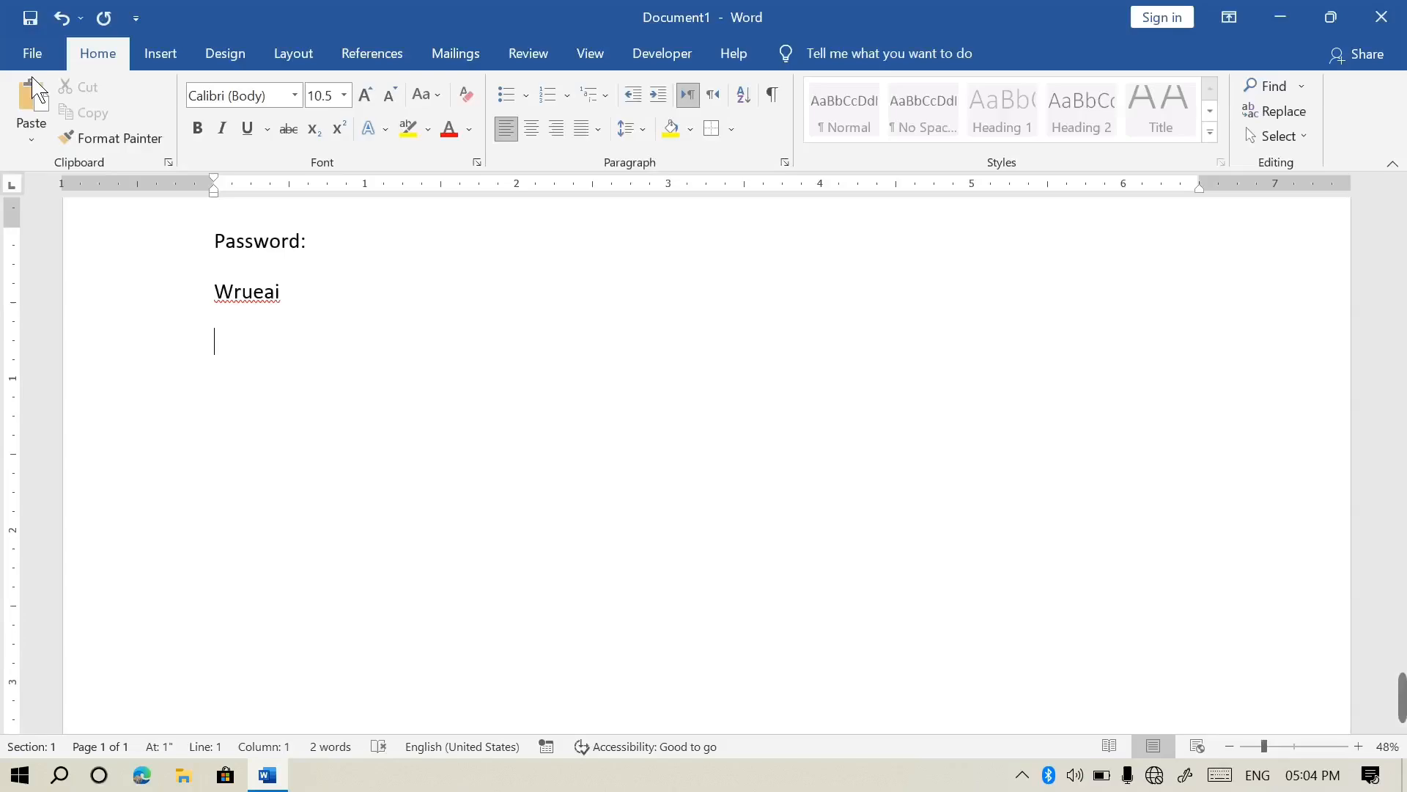
pyautogui.click(776, 101)
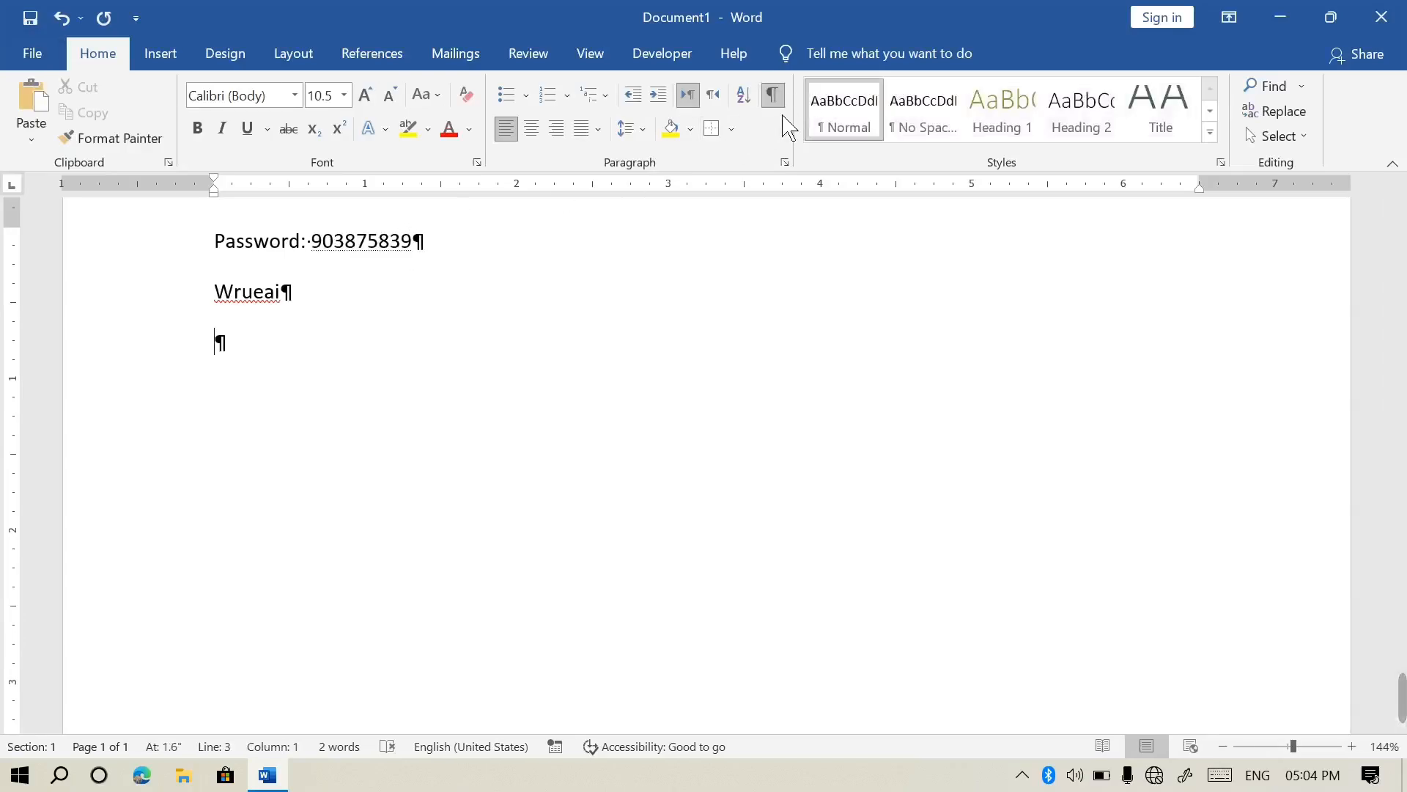
pyautogui.click(773, 96)
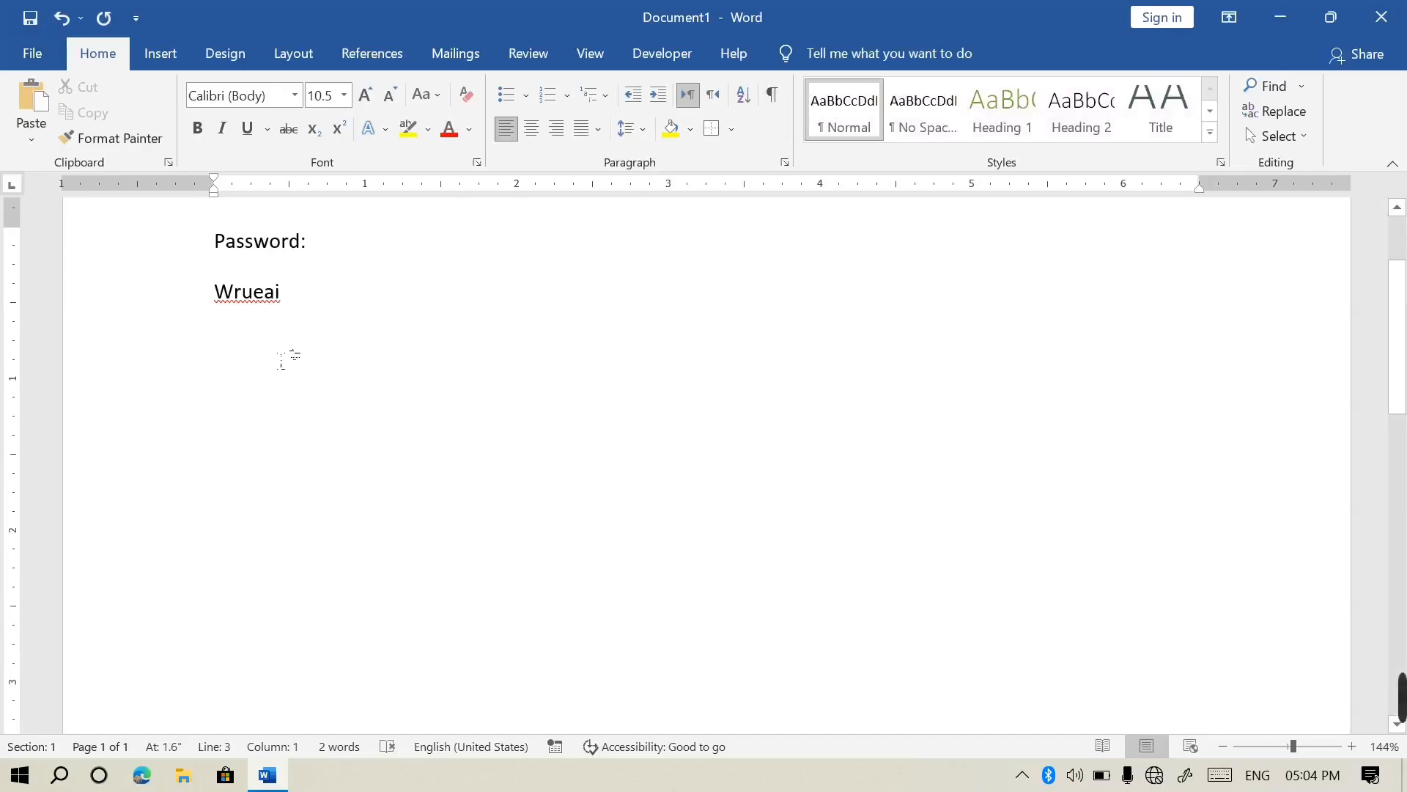
# Hide both lines, undo it, then clear Hidden in the Font dialog so the number reappears
pyautogui.moveTo(271, 352); pyautogui.dragTo(214, 235)
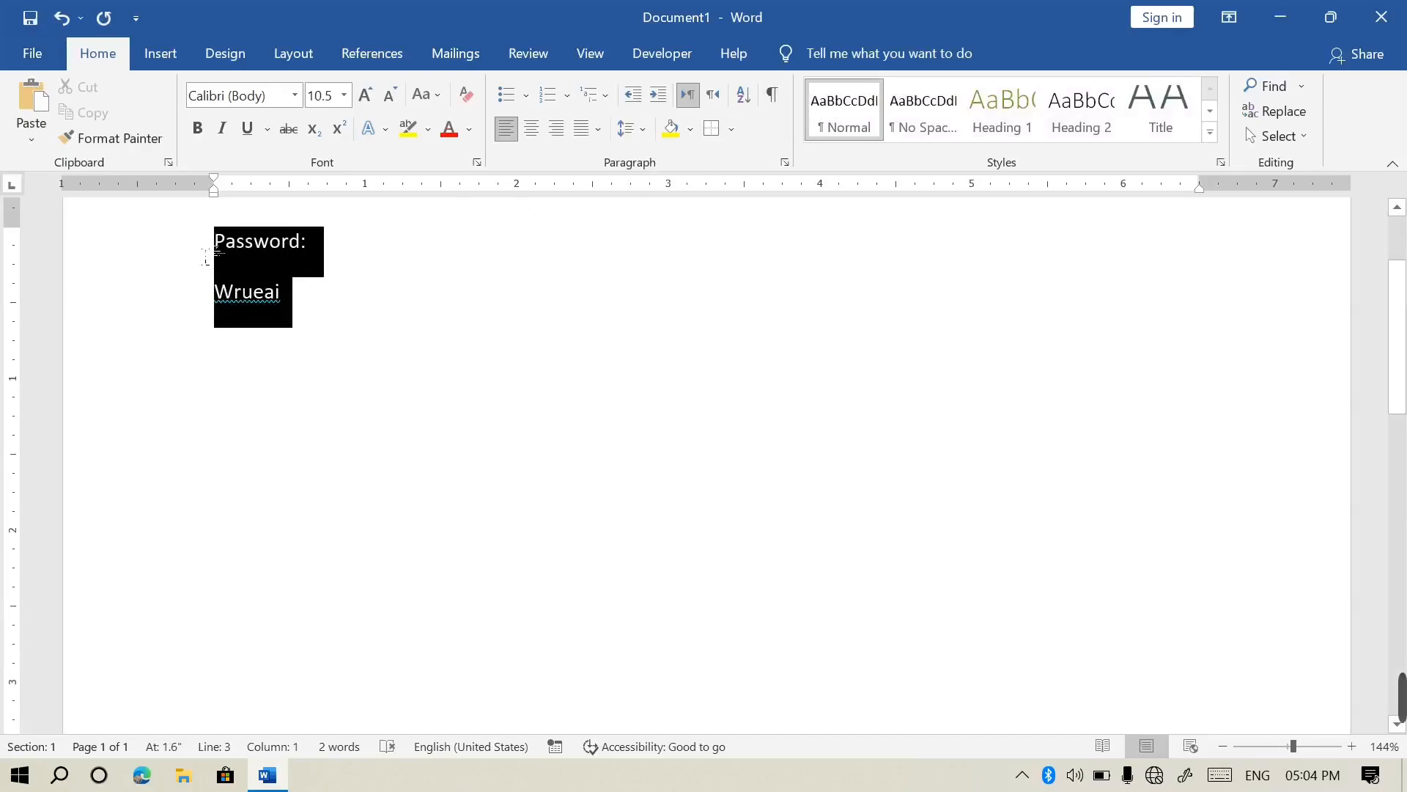
pyautogui.click(476, 162)
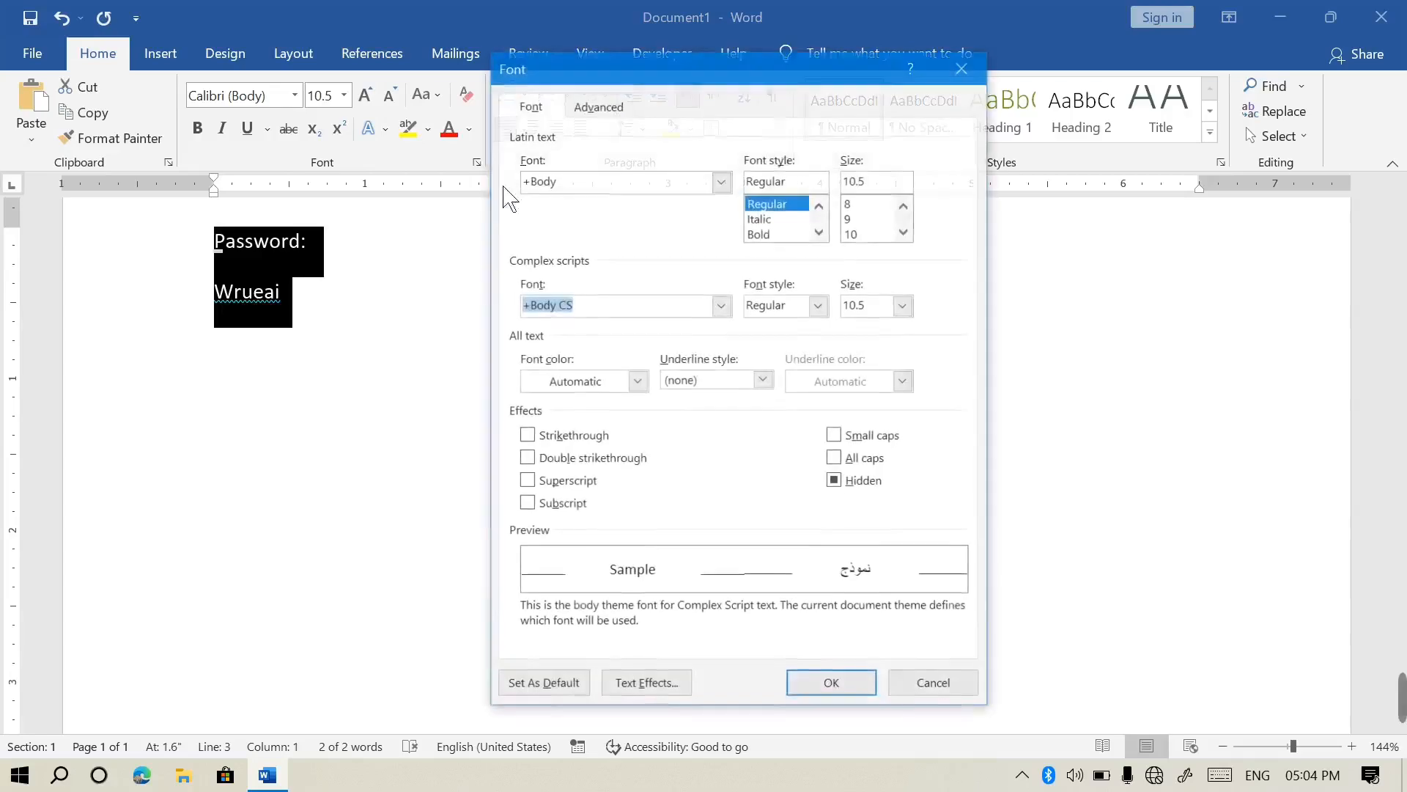
pyautogui.click(858, 491)
pyautogui.click(864, 686)
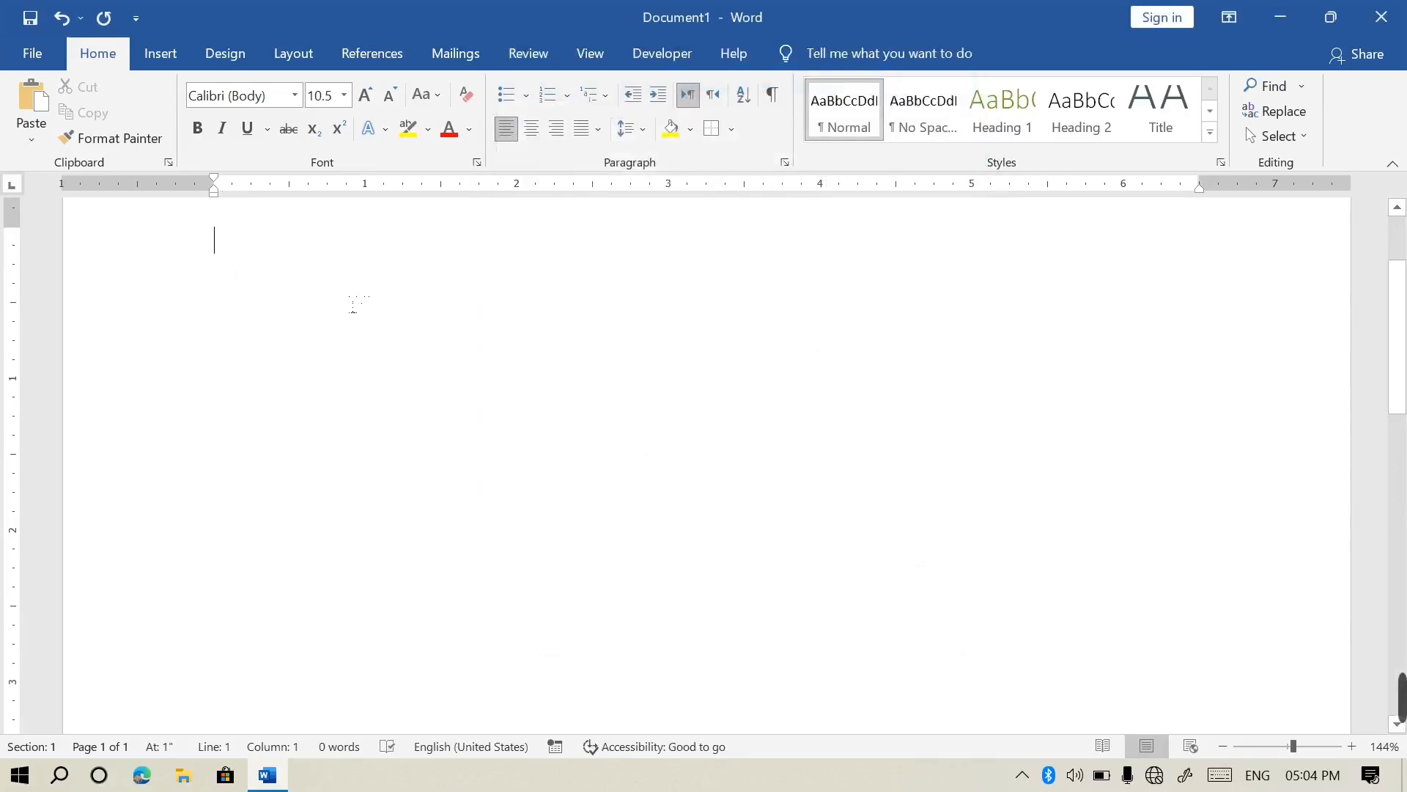
pyautogui.hotkey('ctrl', 'z')
pyautogui.click(477, 162)
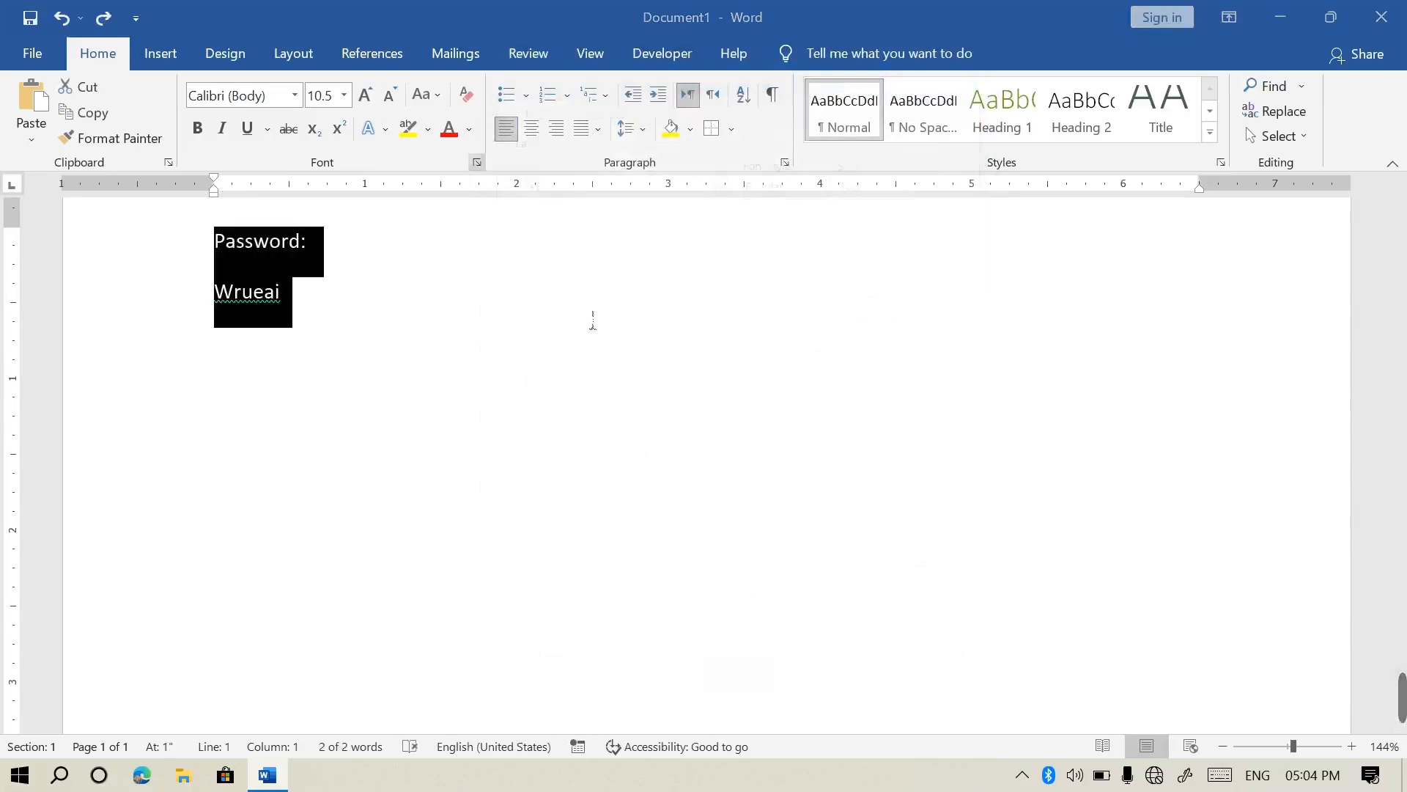
pyautogui.click(846, 485)
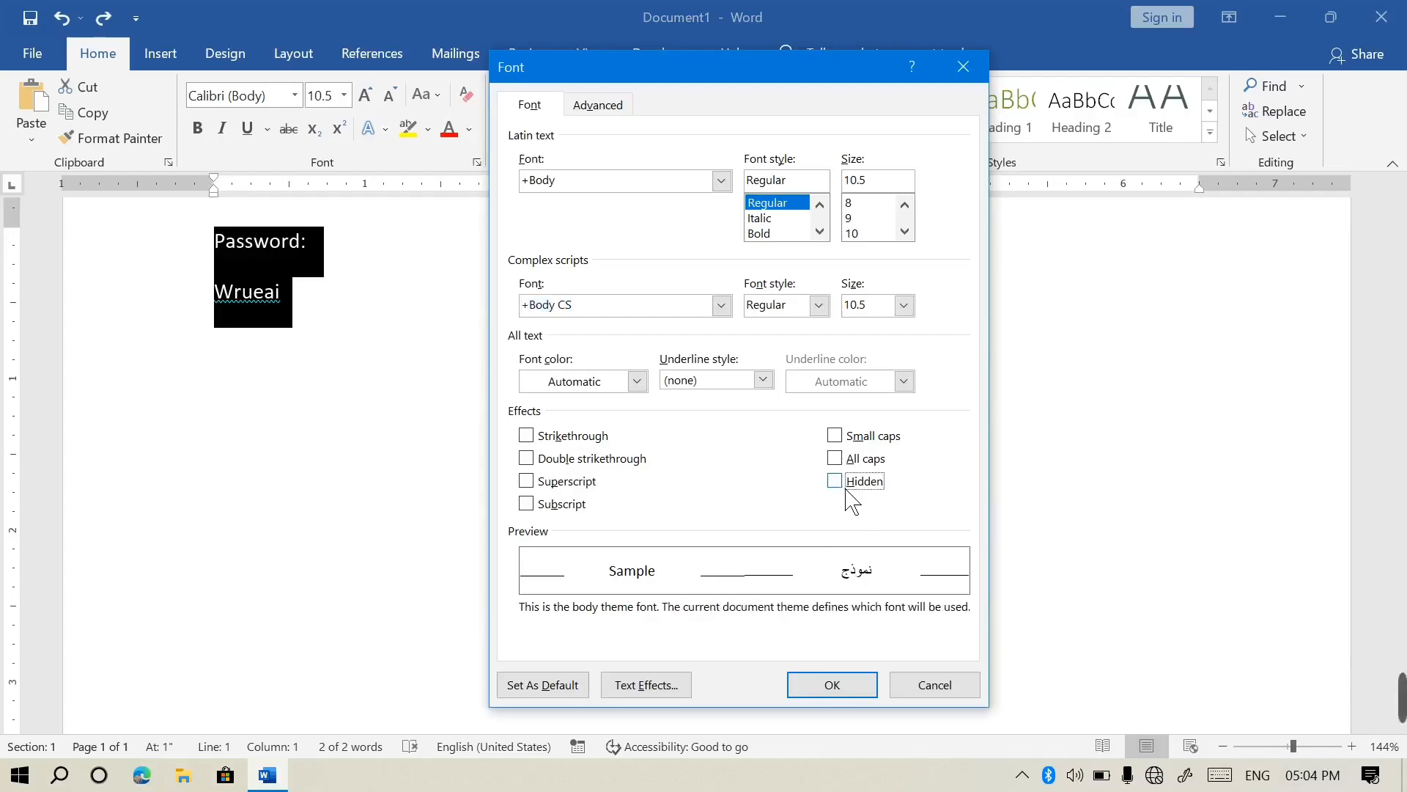
pyautogui.click(865, 684)
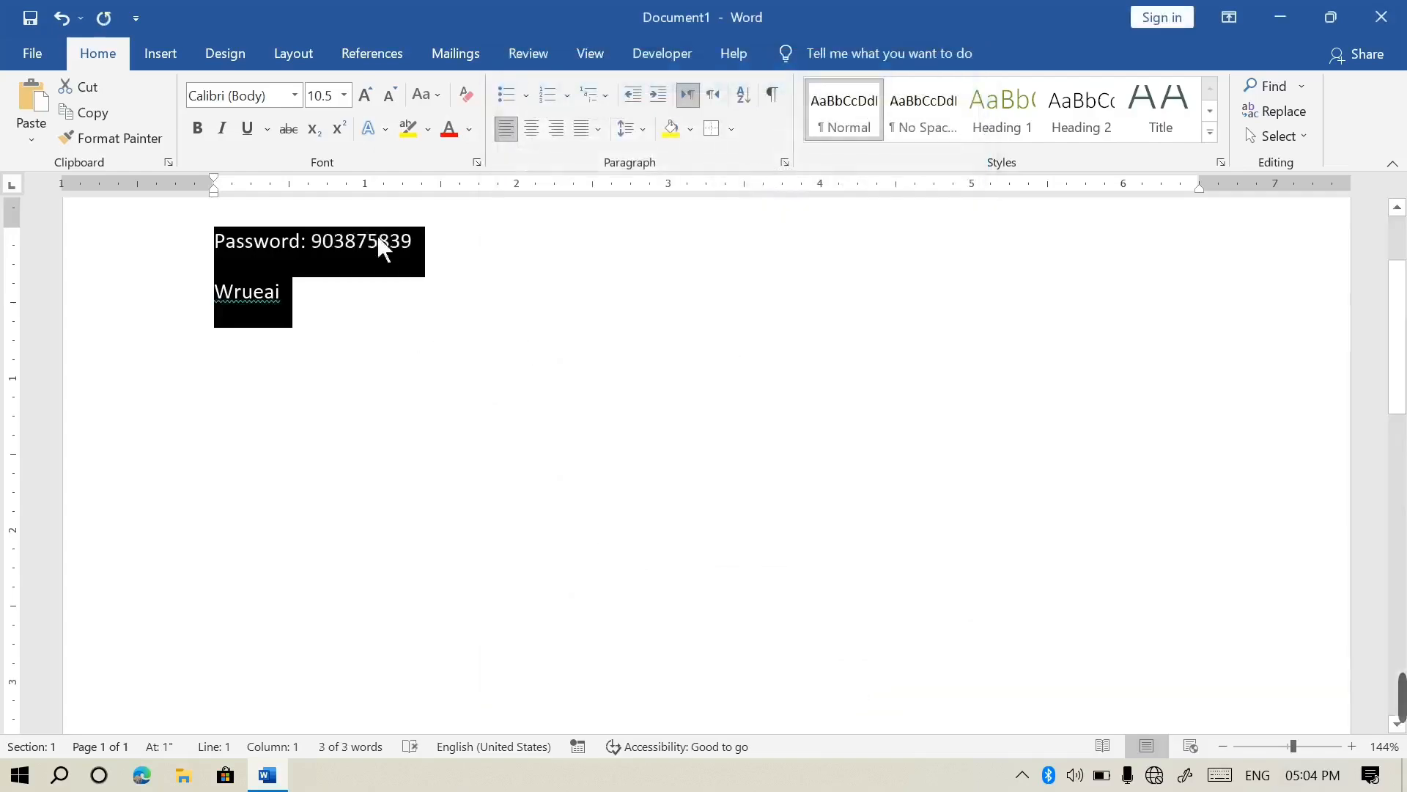
# Recolour the password number white so it blends into the page
pyautogui.click(374, 235)
pyautogui.moveTo(433, 261); pyautogui.dragTo(327, 257)
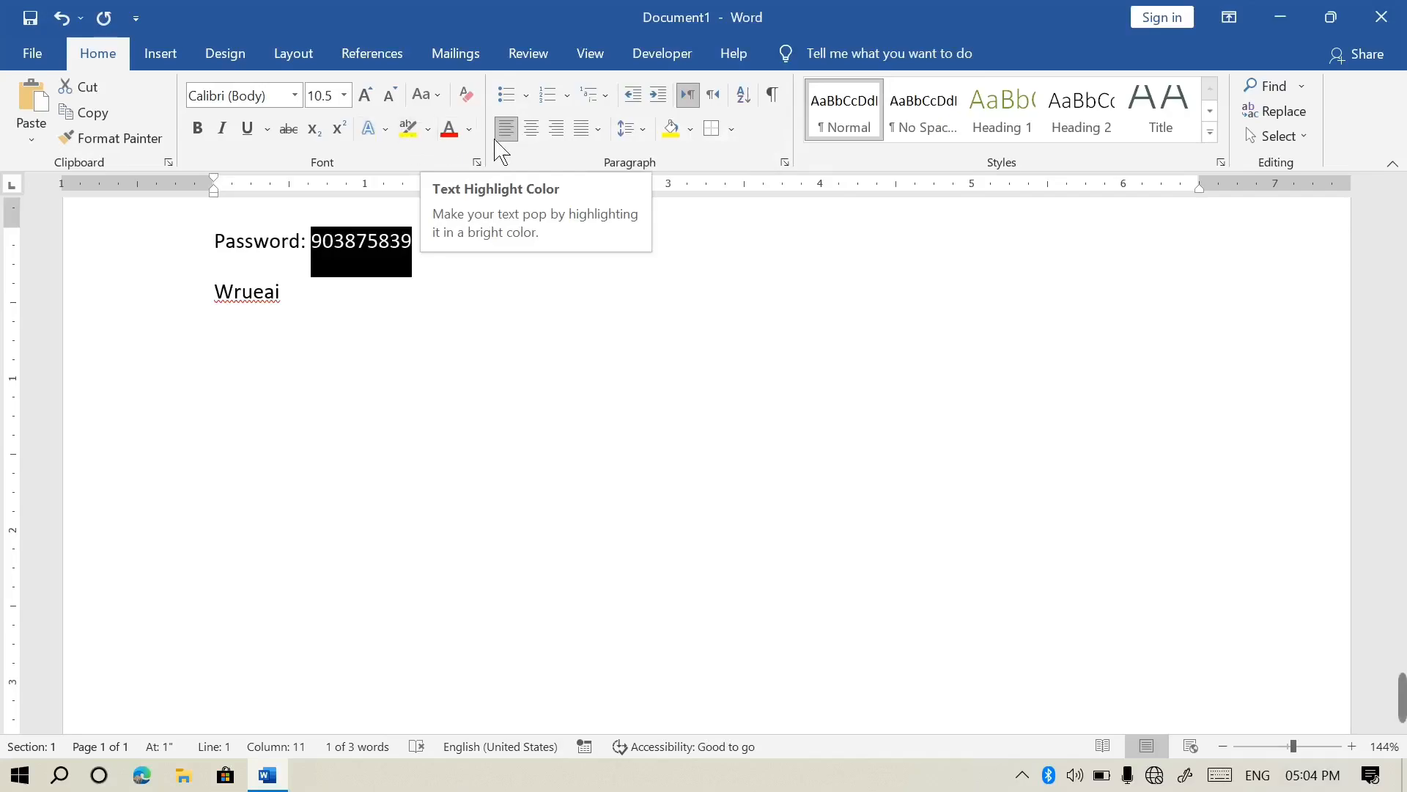
pyautogui.click(469, 129)
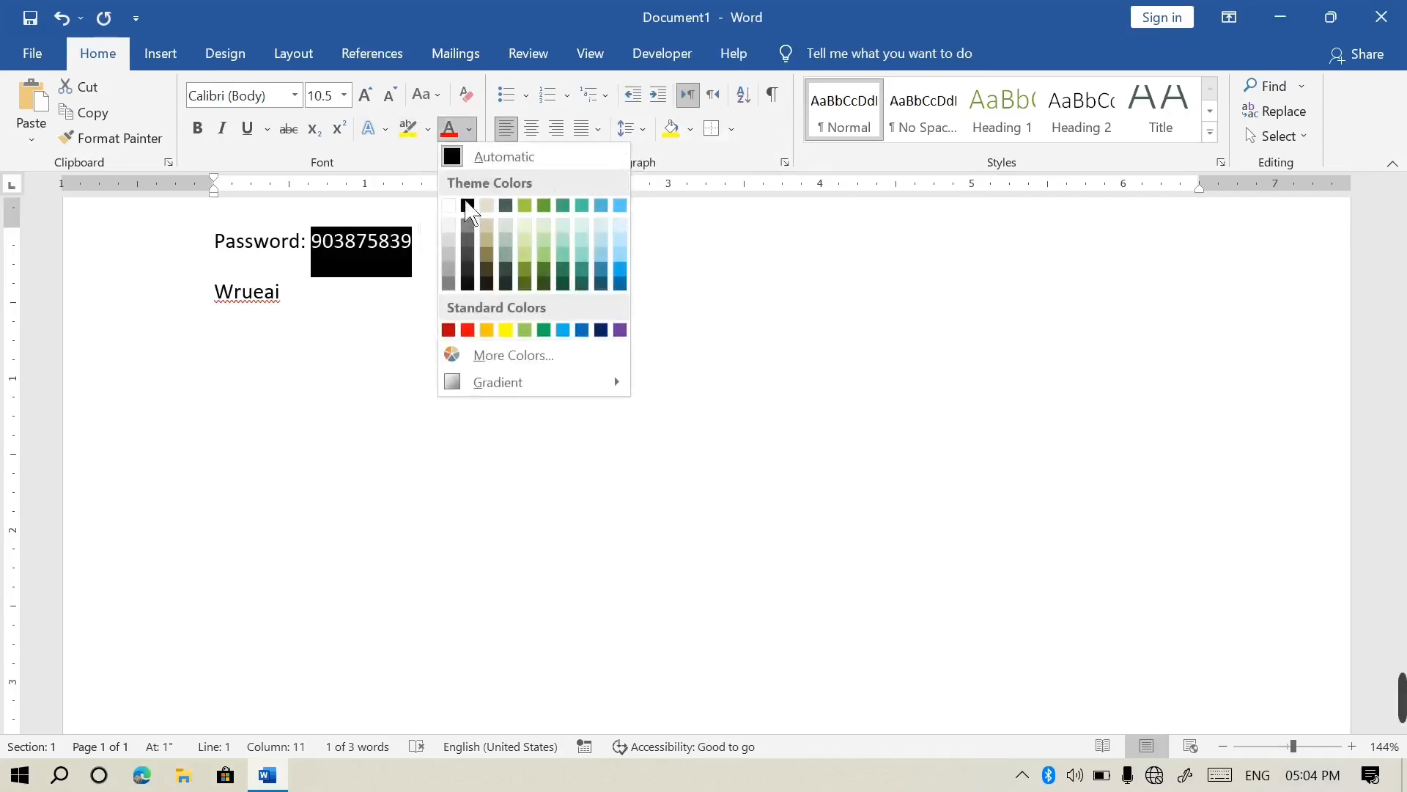
pyautogui.click(461, 230)
pyautogui.click(332, 361)
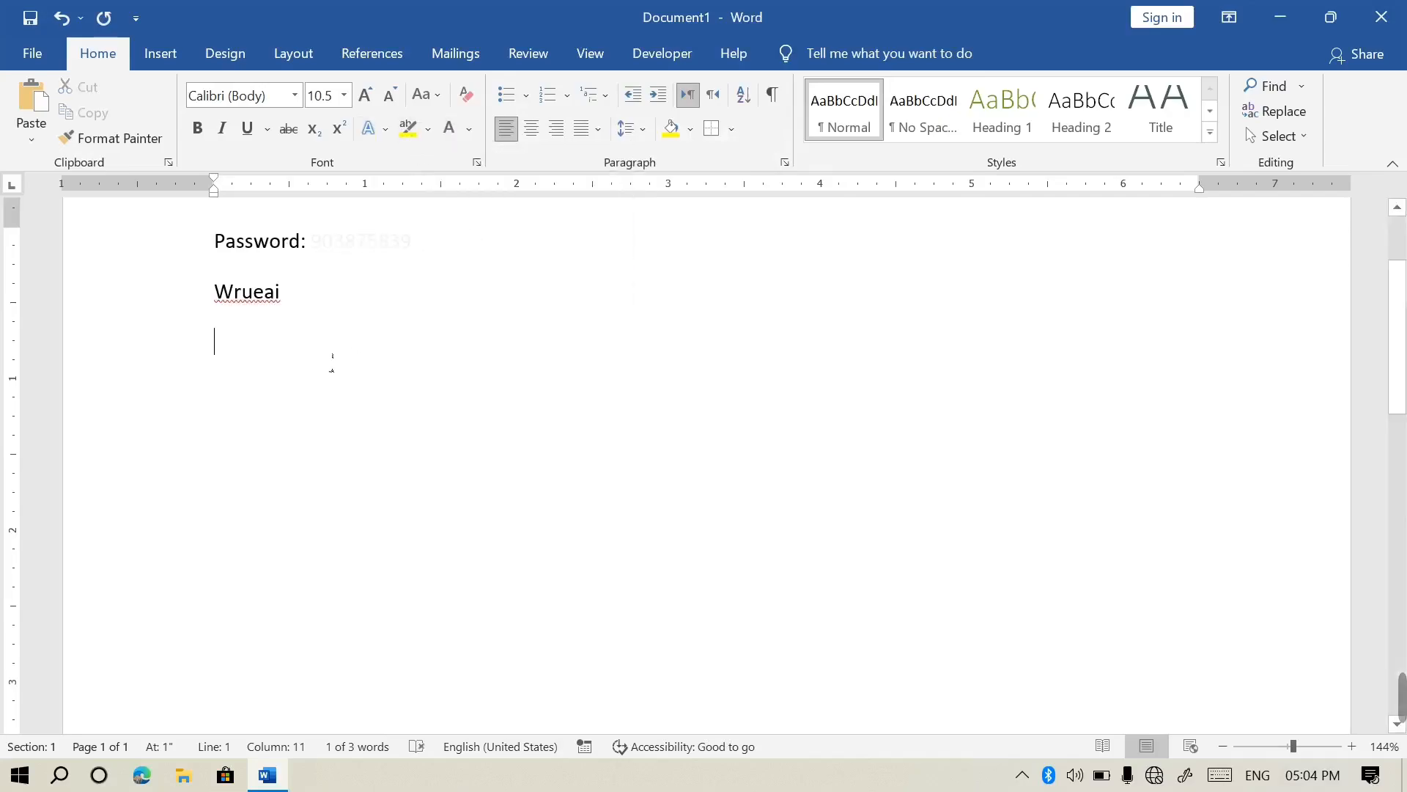
pyautogui.moveTo(418, 253); pyautogui.dragTo(300, 256)
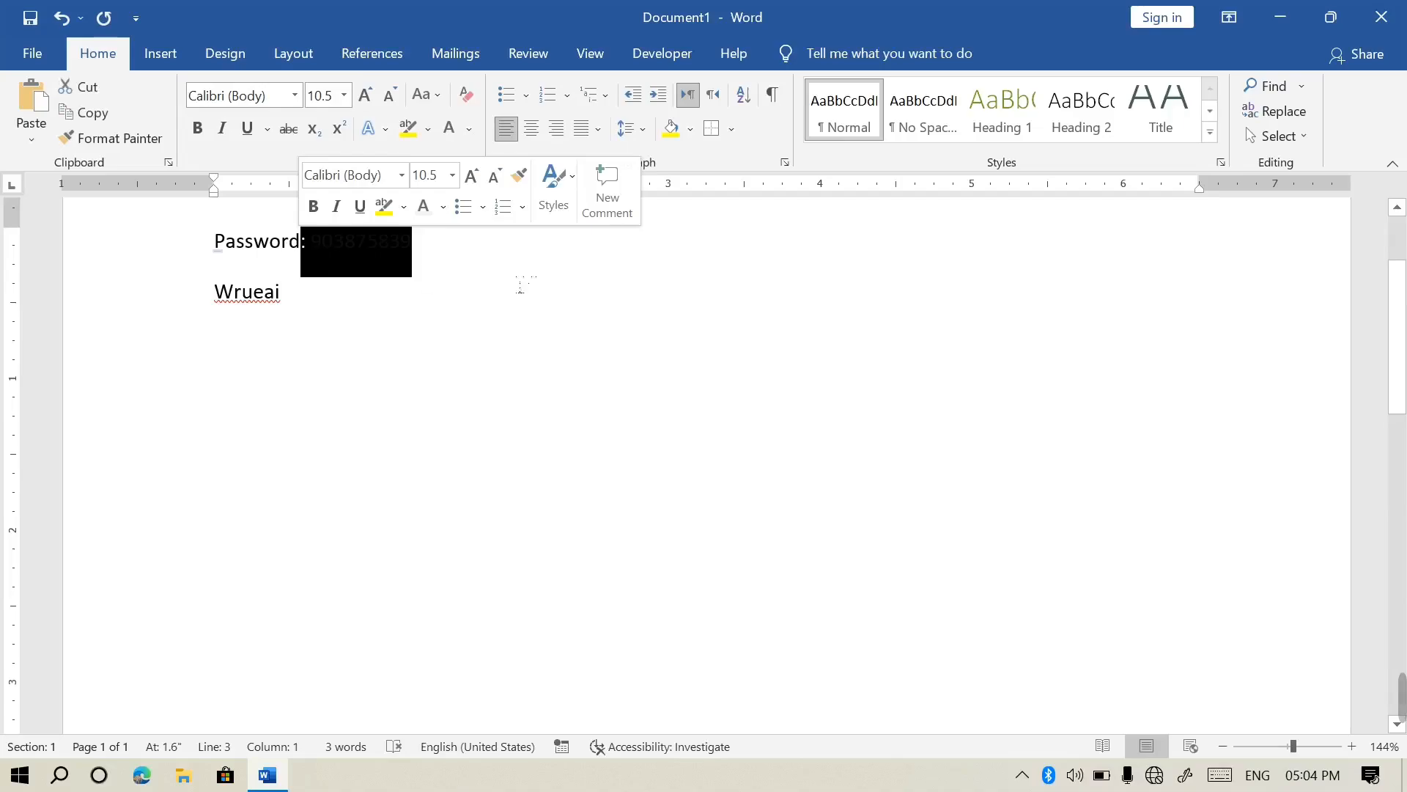
# Delete all the document's text and close it without saving
pyautogui.hotkey('ctrl', 'a')
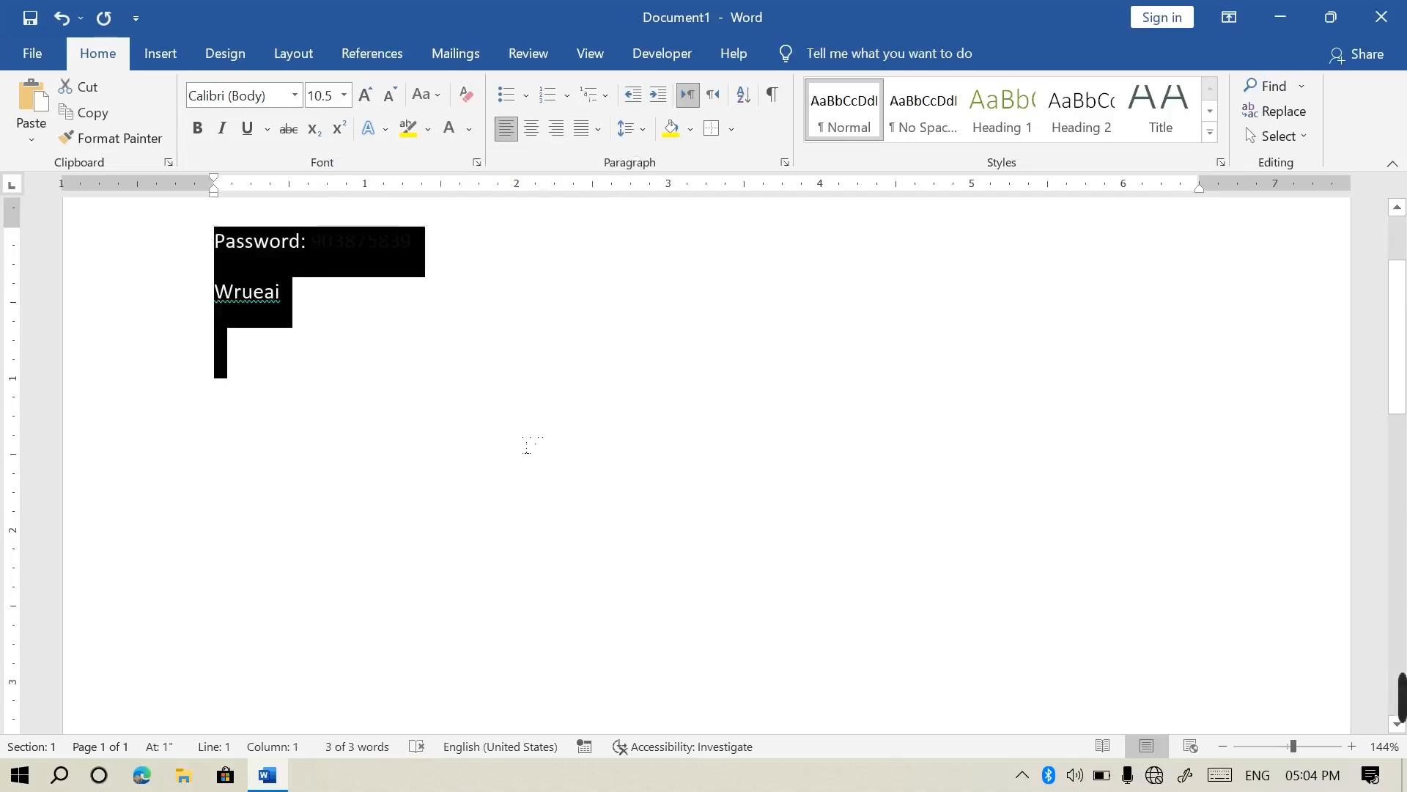
pyautogui.press('Delete')
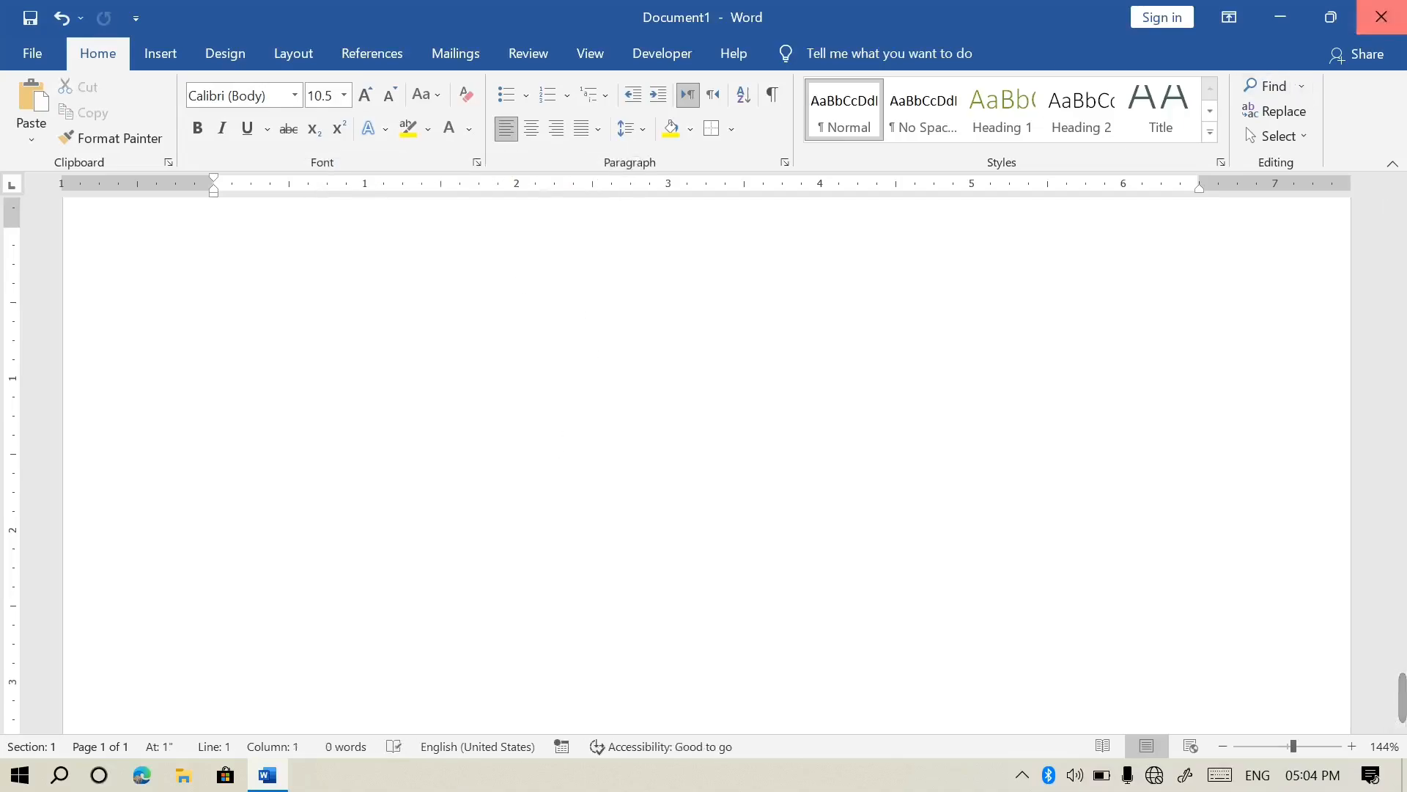
pyautogui.click(1382, 17)
pyautogui.click(727, 447)
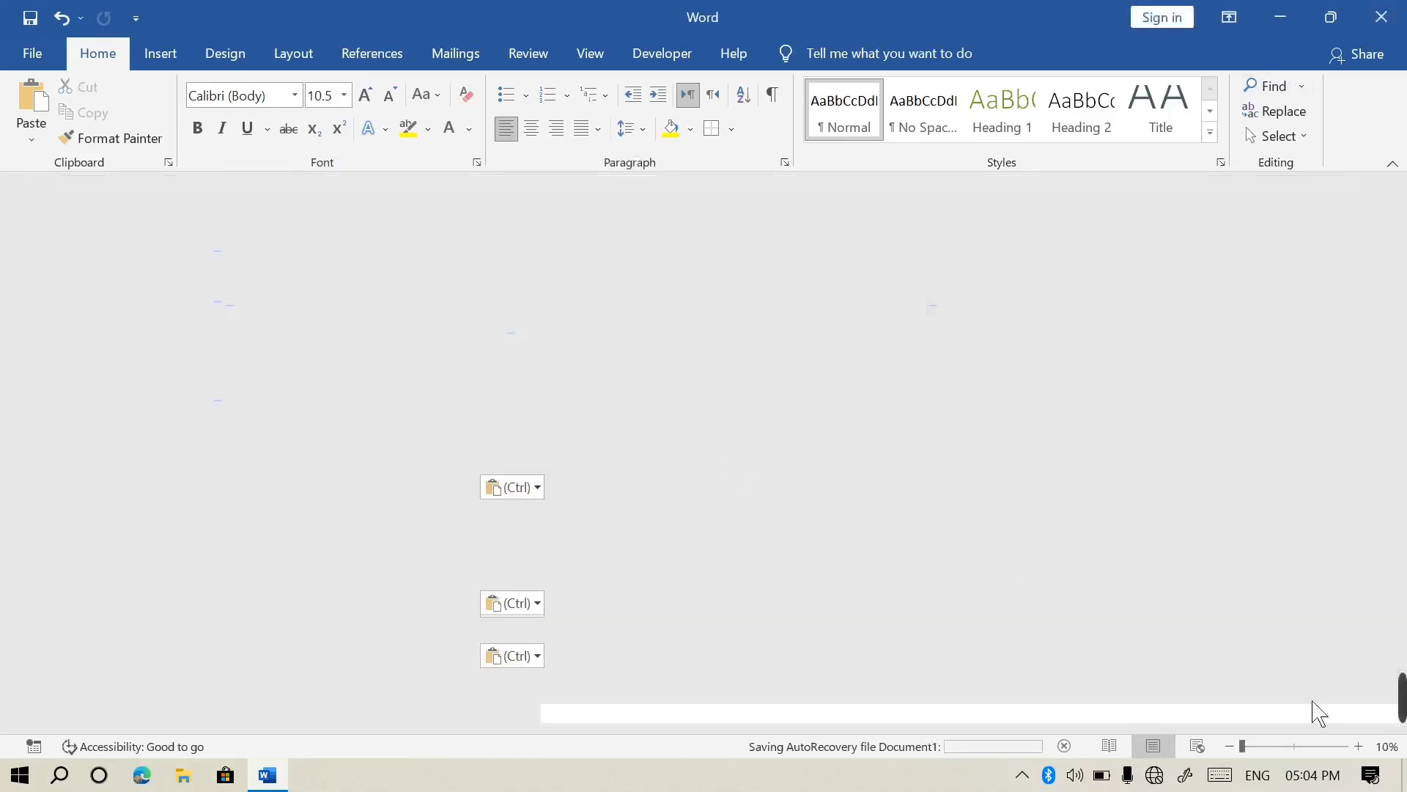